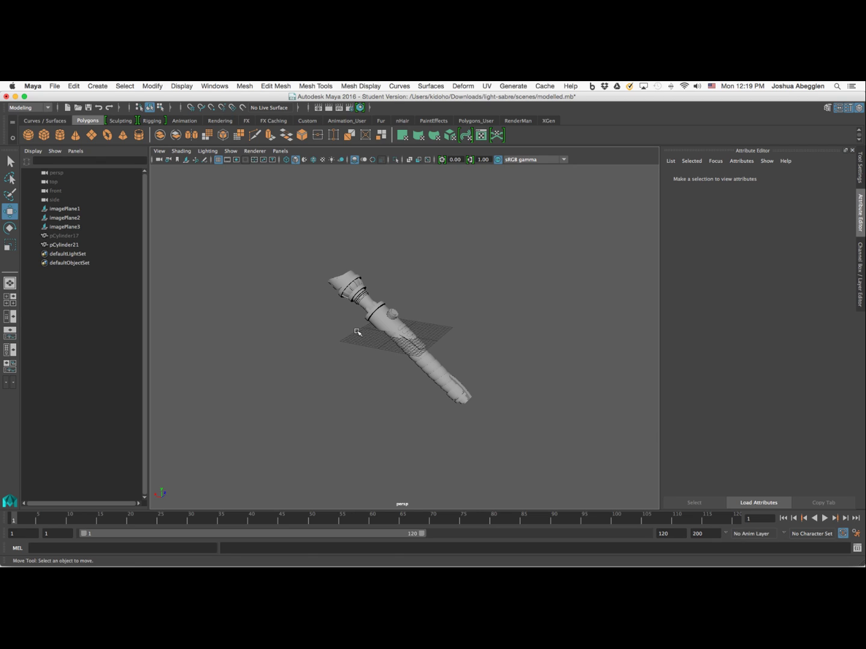
Step: Display the perspective camera's film gate and set its horizontal and vertical film aperture to 1
left_click(227, 159)
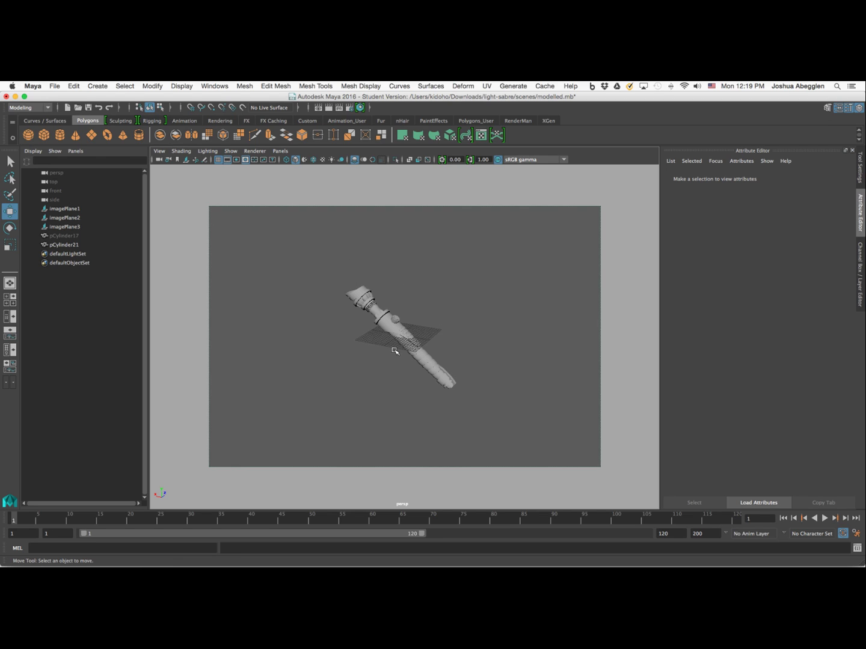
right_click_drag(461, 350, 553, 374, "alt")
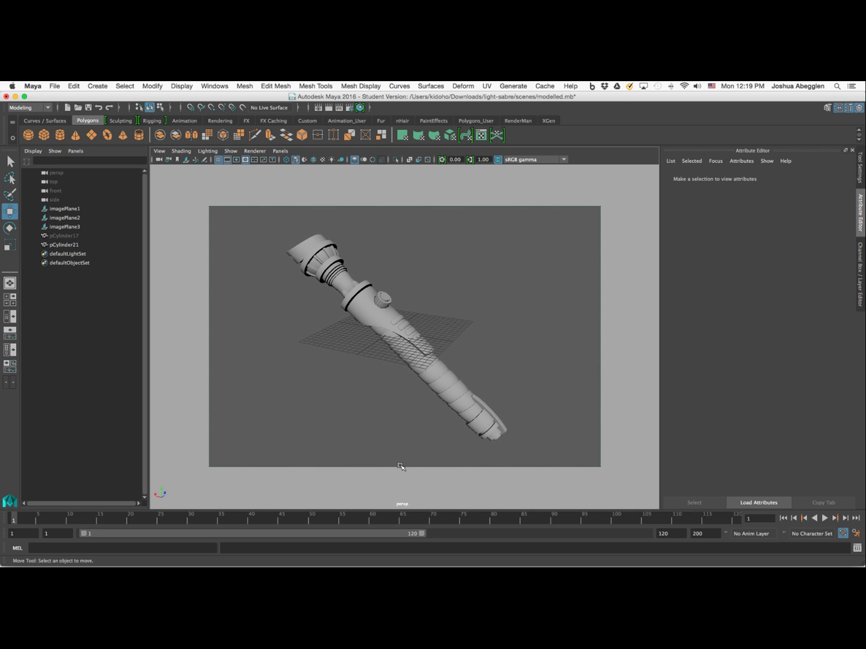
left_click(58, 174)
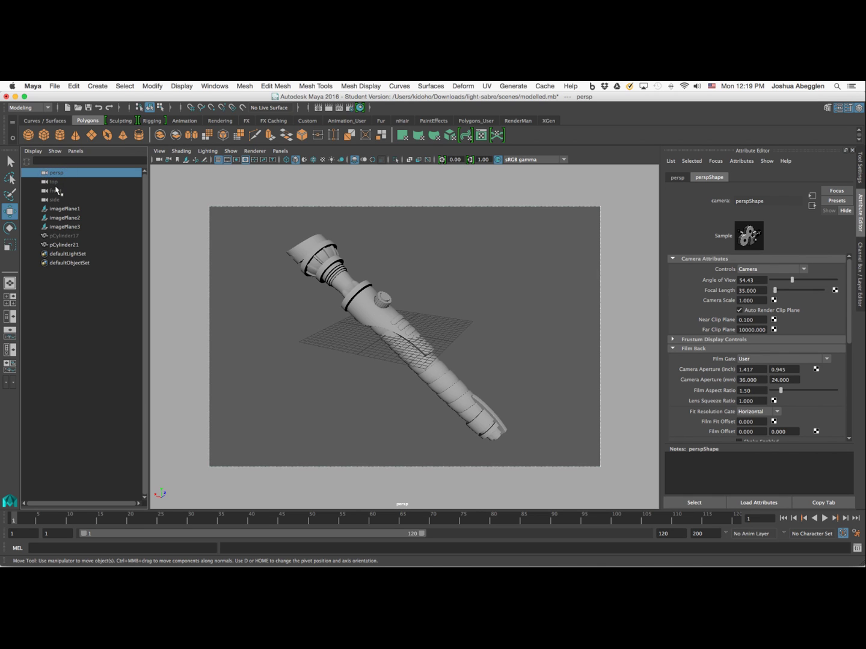
left_click(859, 253)
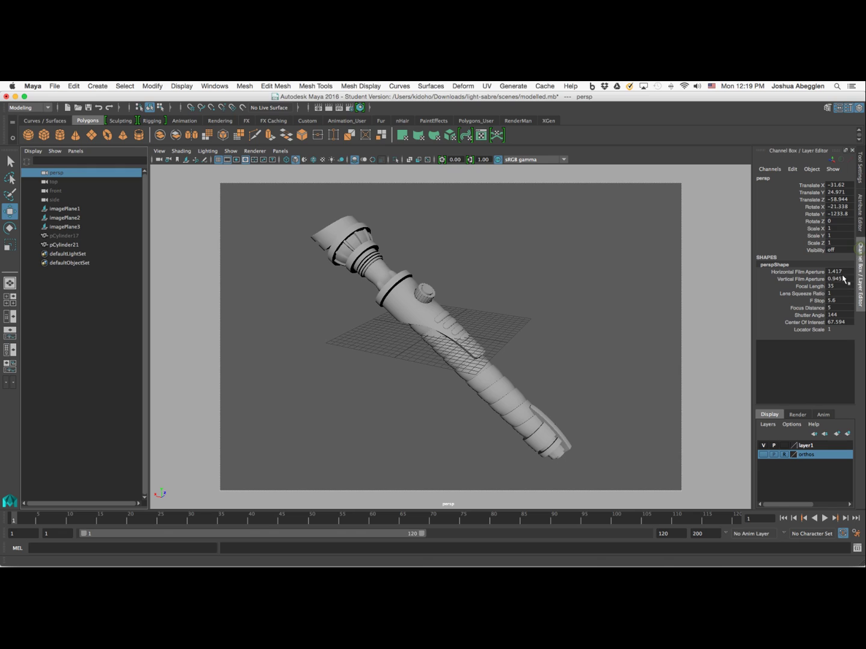
double_click(839, 271)
type("1")
key("Tab")
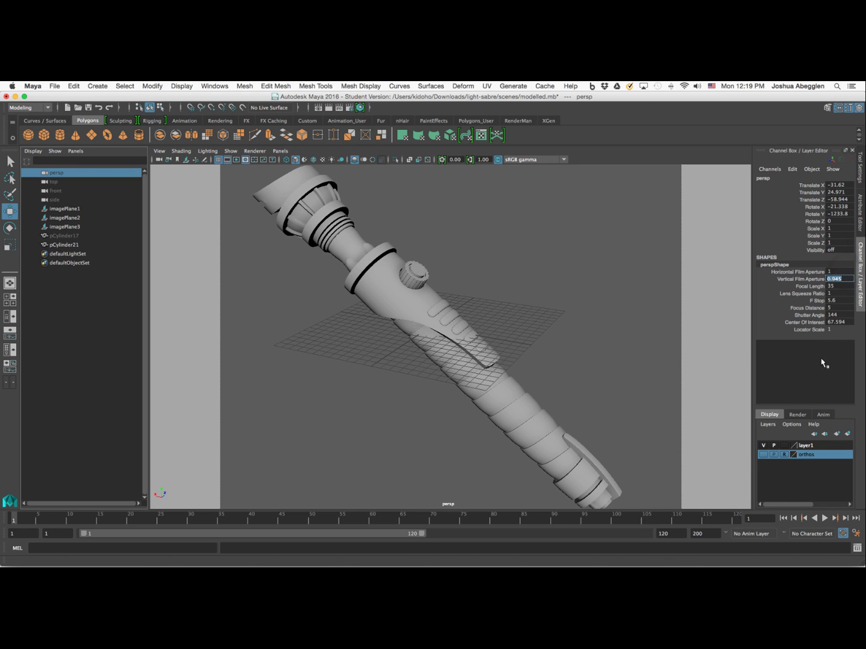
type("1")
key("Tab")
Step: Widen the Outliner and frame the whole lightsaber diagonally inside the square film gate
left_click_drag(150, 400, 331, 421)
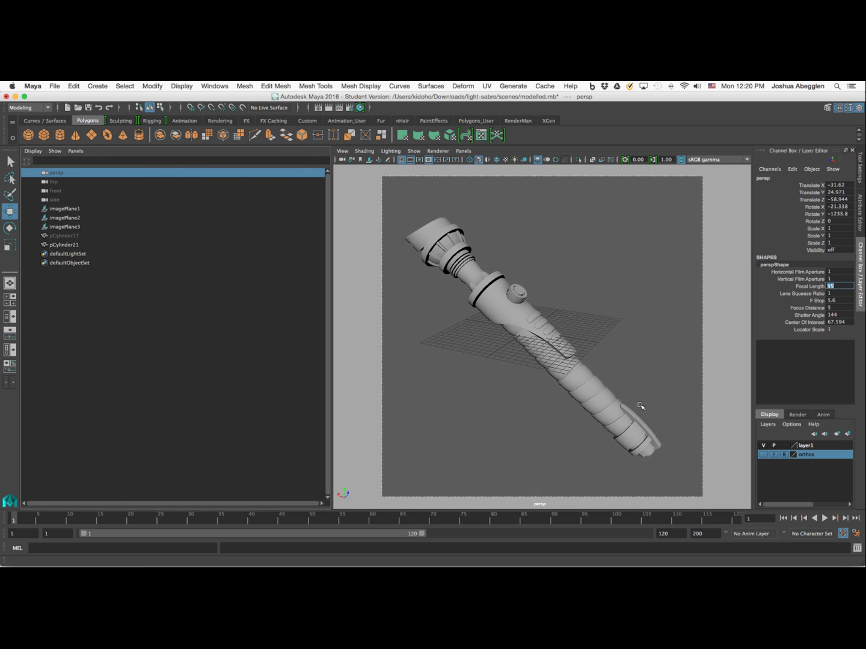
middle_click_drag(615, 398, 620, 409, "alt")
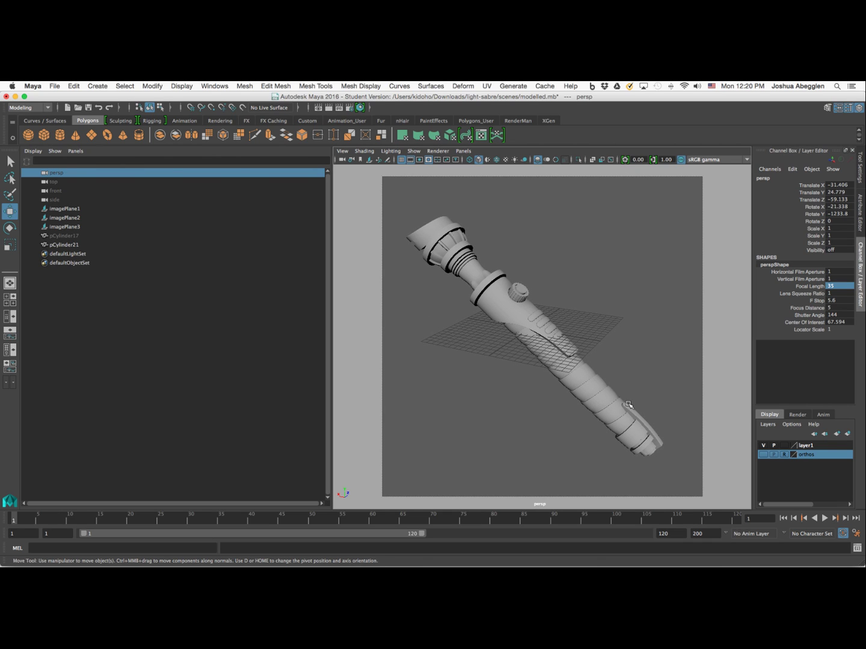
left_click_drag(618, 429, 631, 423, "alt")
right_click_drag(632, 422, 622, 417, "alt")
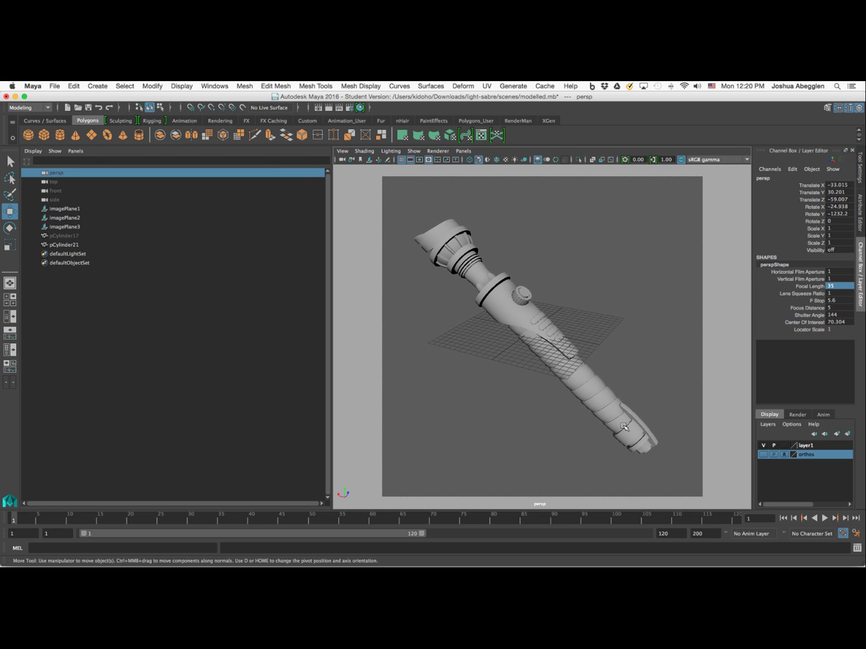
Step: Save the current perspective view as a new camera bookmark named render camera
left_click(343, 152)
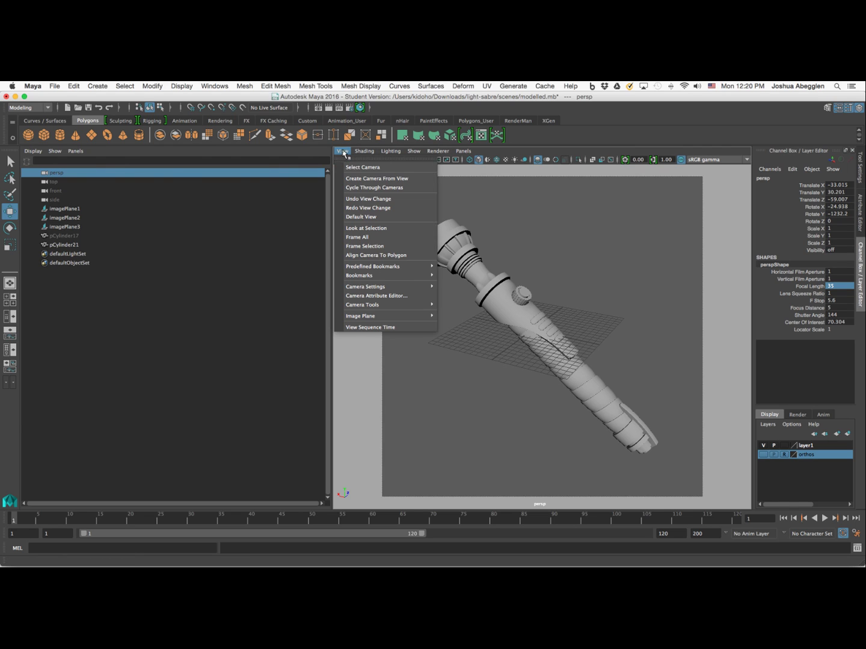
mouse_move(373, 278)
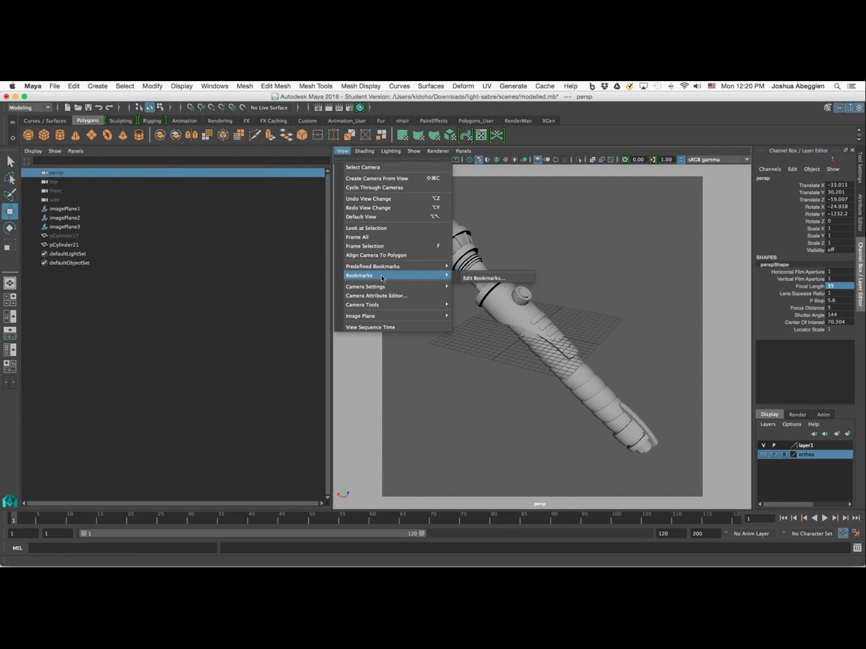
left_click(479, 279)
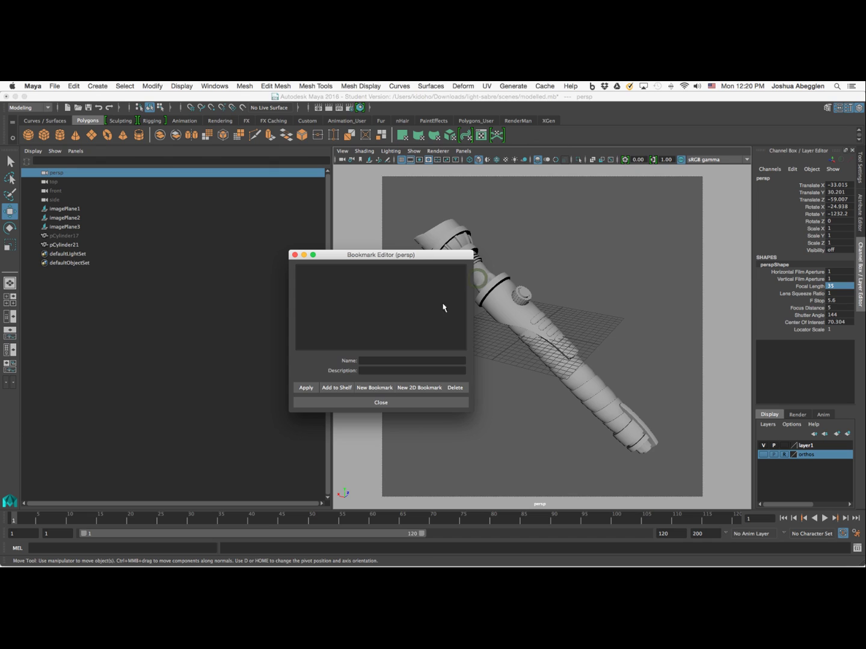
left_click_drag(469, 288, 754, 239)
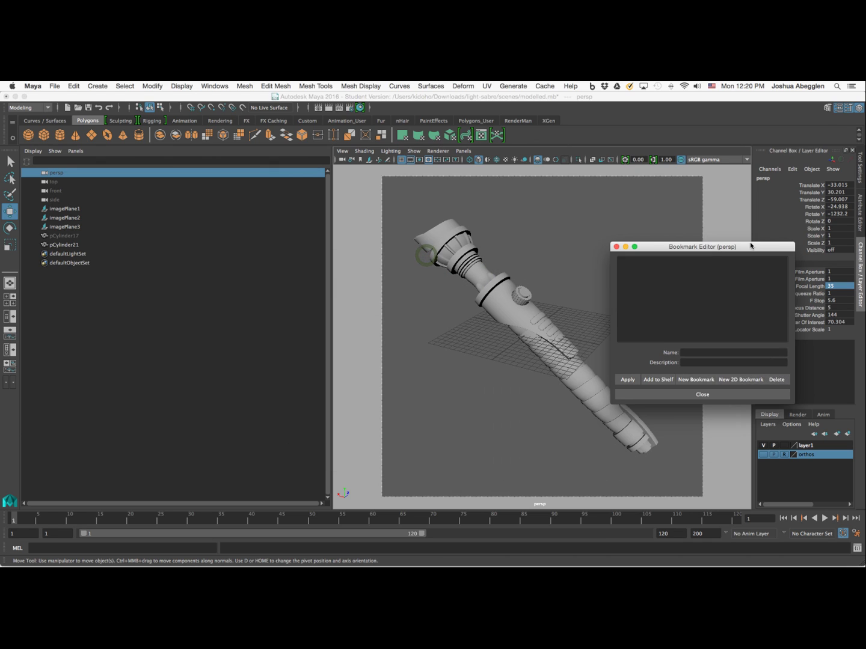
left_click(698, 371)
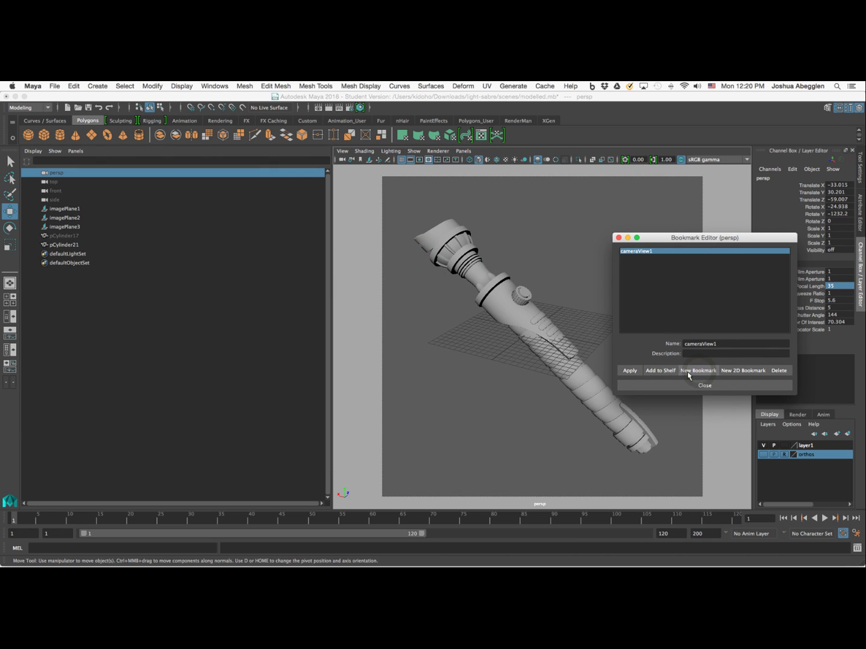
left_click_drag(719, 344, 674, 338)
type("render camera")
left_click(726, 384)
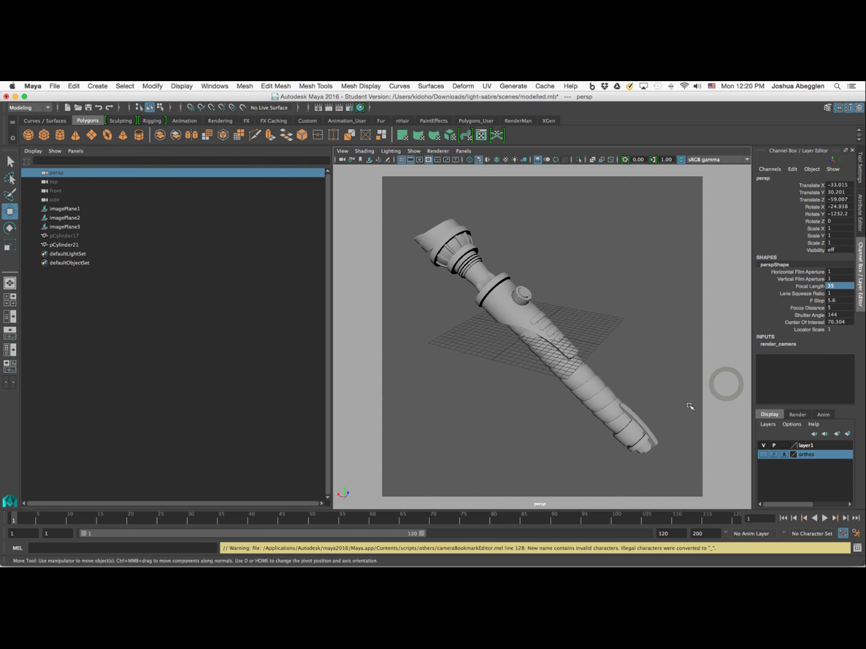
Step: Test the saved bookmark by moving the camera away from the shot and recalling render_camera
left_click(342, 150)
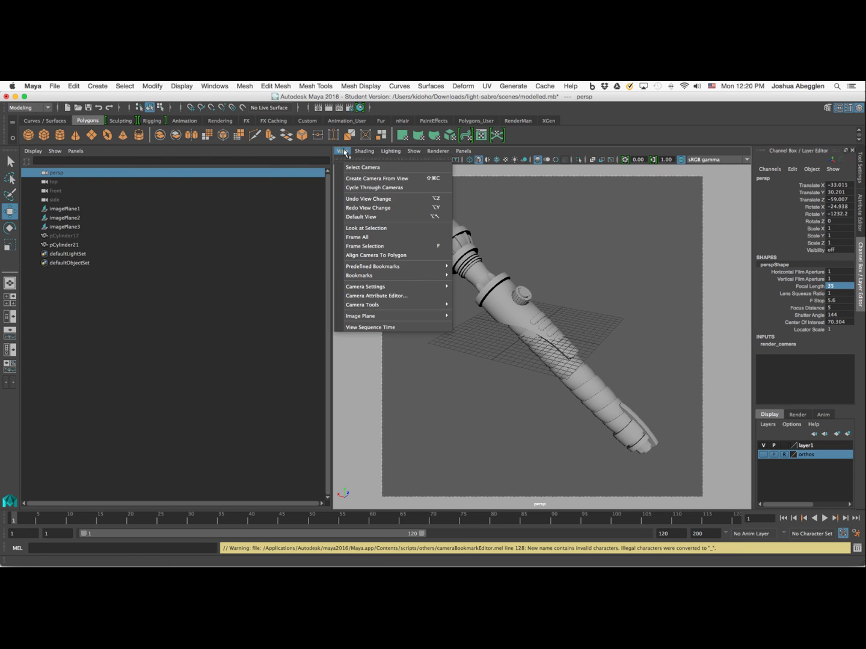
left_click(391, 180)
left_click_drag(550, 286, 559, 372, "alt")
right_click_drag(559, 373, 551, 286, "alt")
left_click(343, 152)
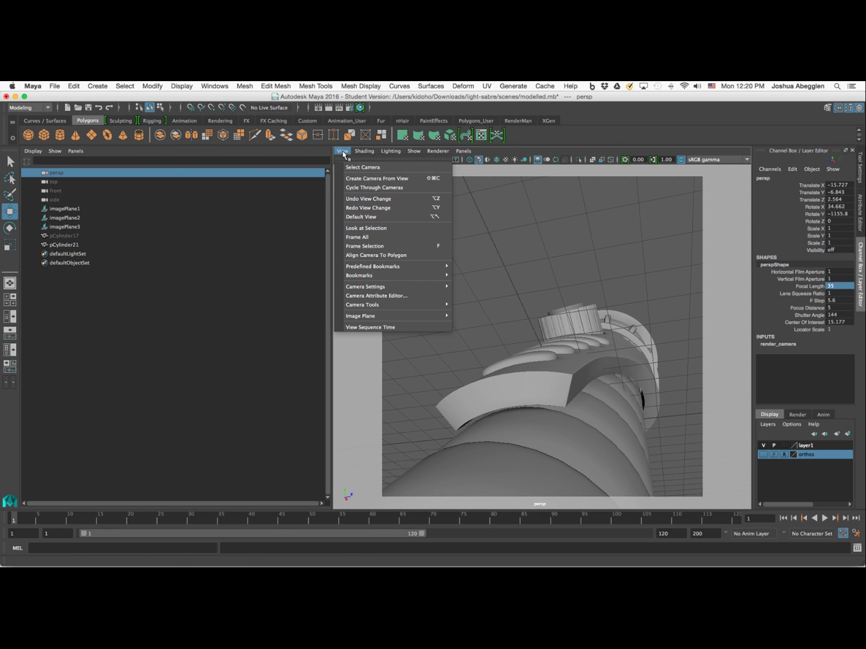
mouse_move(383, 275)
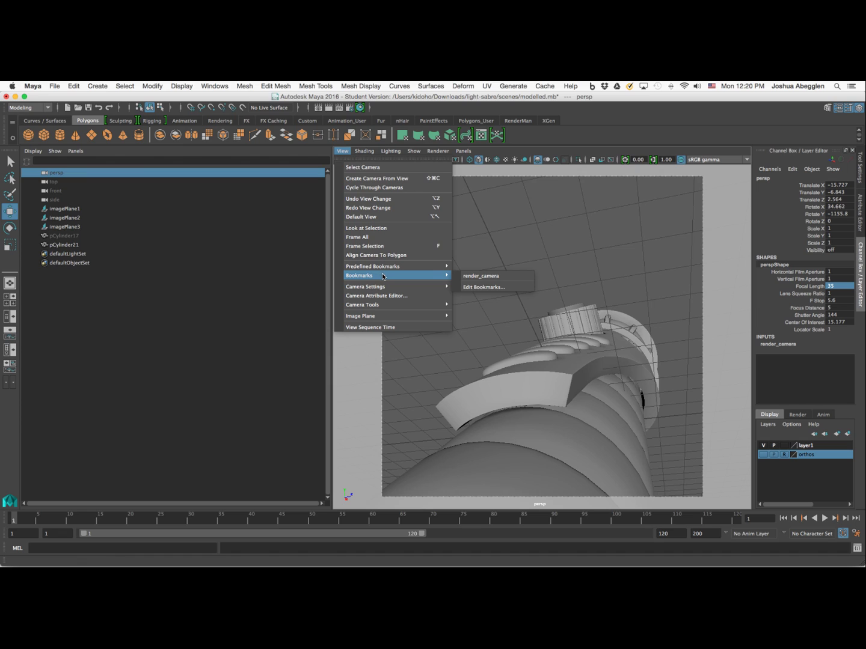
left_click(514, 278)
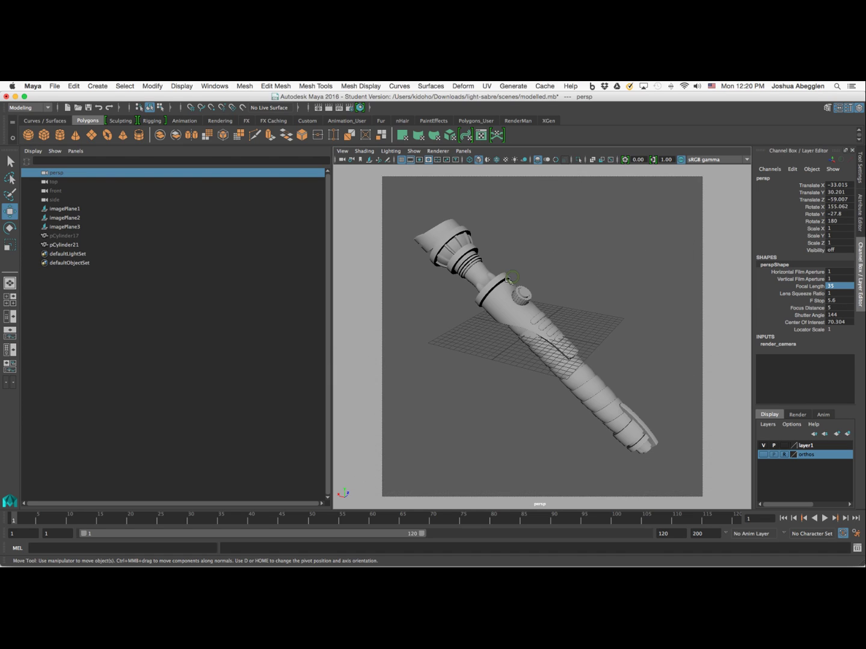
Step: In the render settings, choose mental ray as the renderer and 1k Square as the image size preset
left_click(351, 108)
left_click_drag(286, 109, 801, 105)
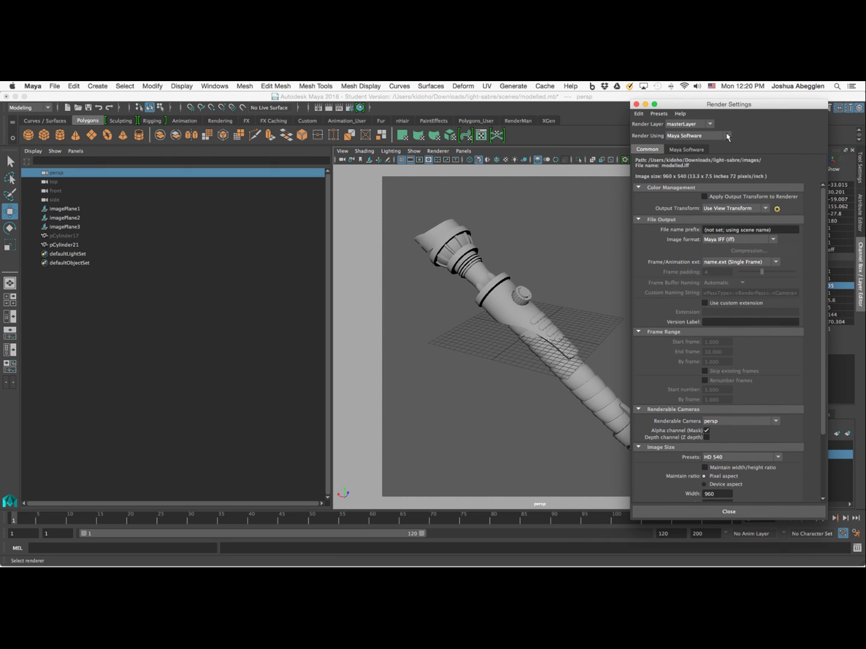
left_click(727, 137)
left_click(710, 173)
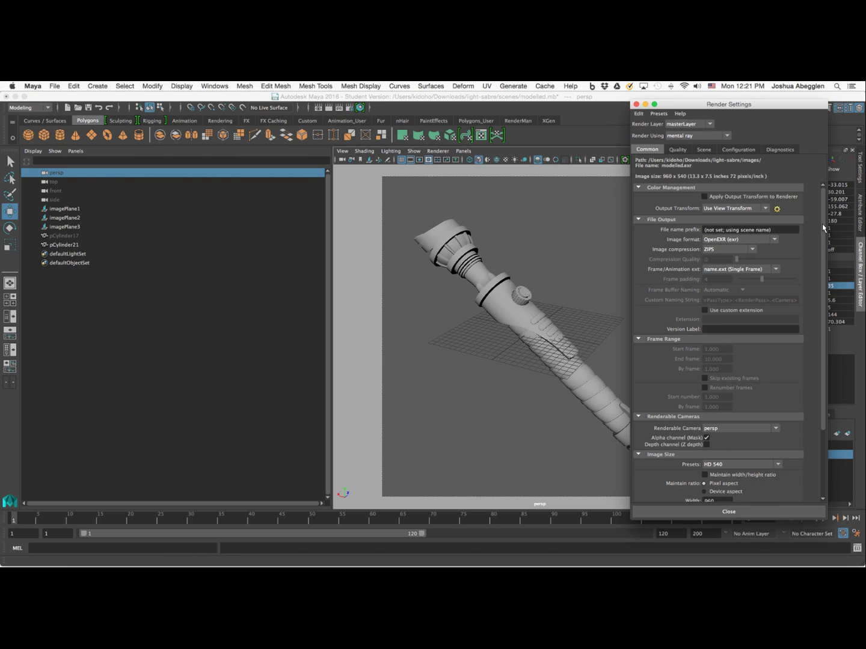
scroll(671, 390, "down", 5)
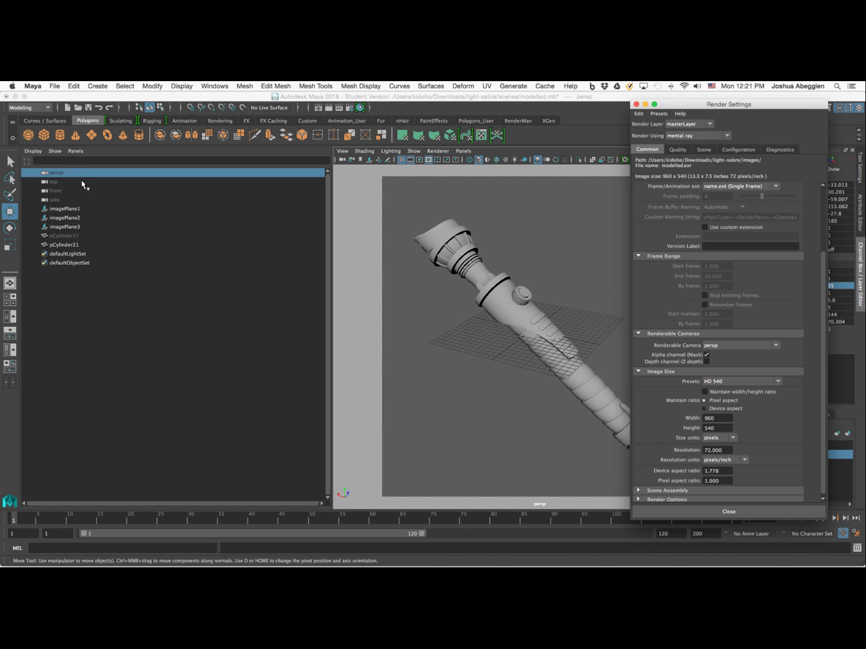
left_click(755, 383)
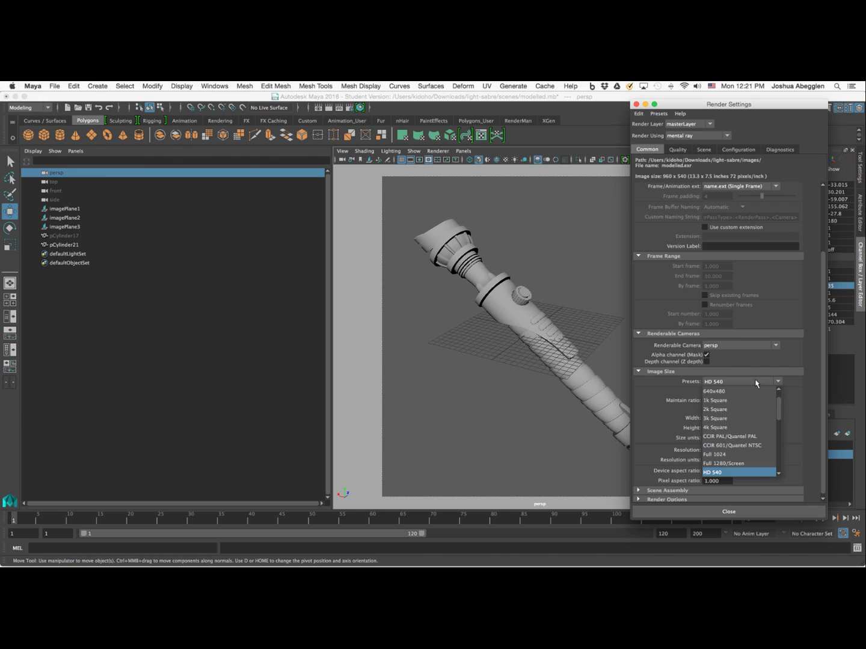
left_click(746, 400)
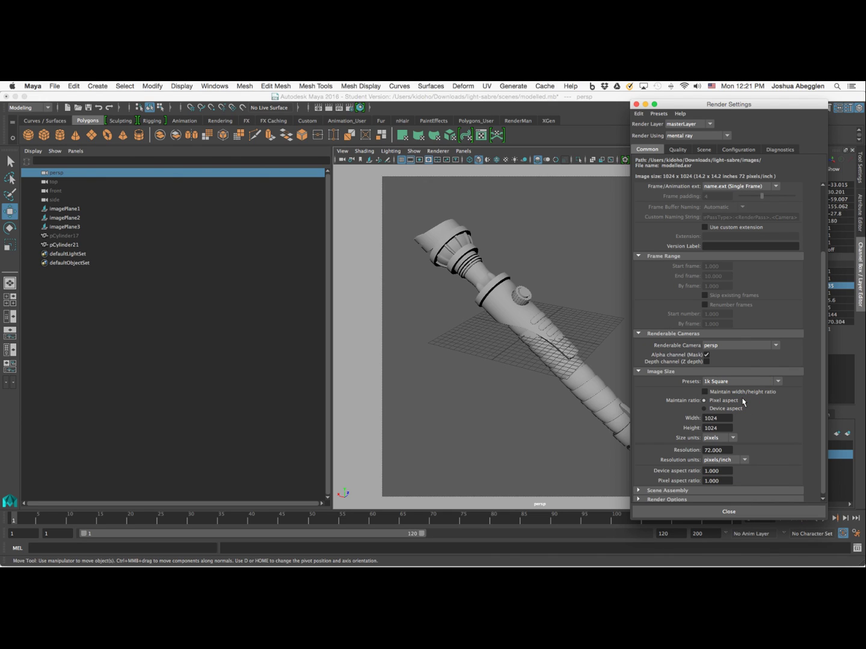
Step: Set the overall sampling quality to 1 in the mental ray quality settings
left_click(678, 152)
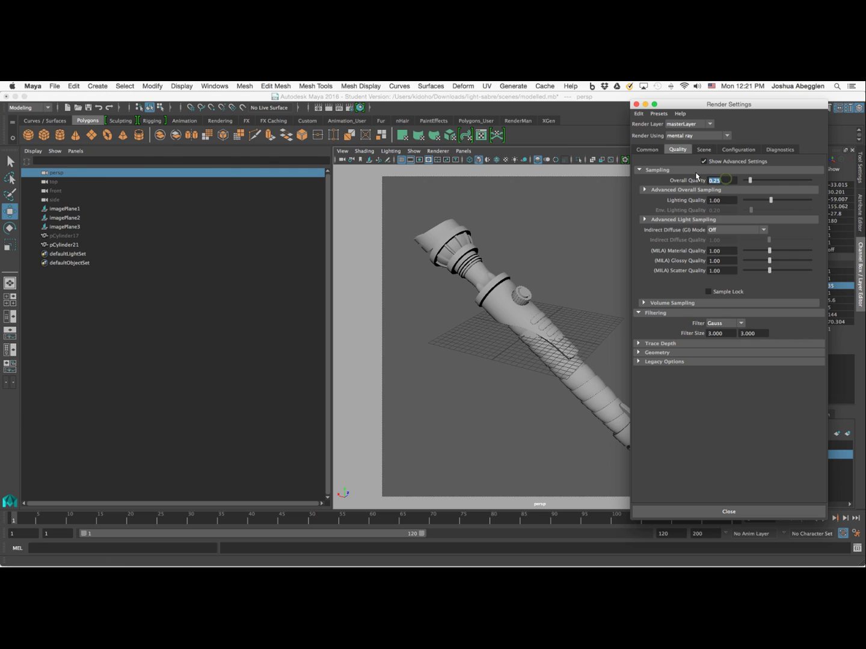
double_click(716, 180)
type("1")
key("Tab")
Step: Enable Final Gathering in the legacy quality options and close the render settings
left_click(650, 364)
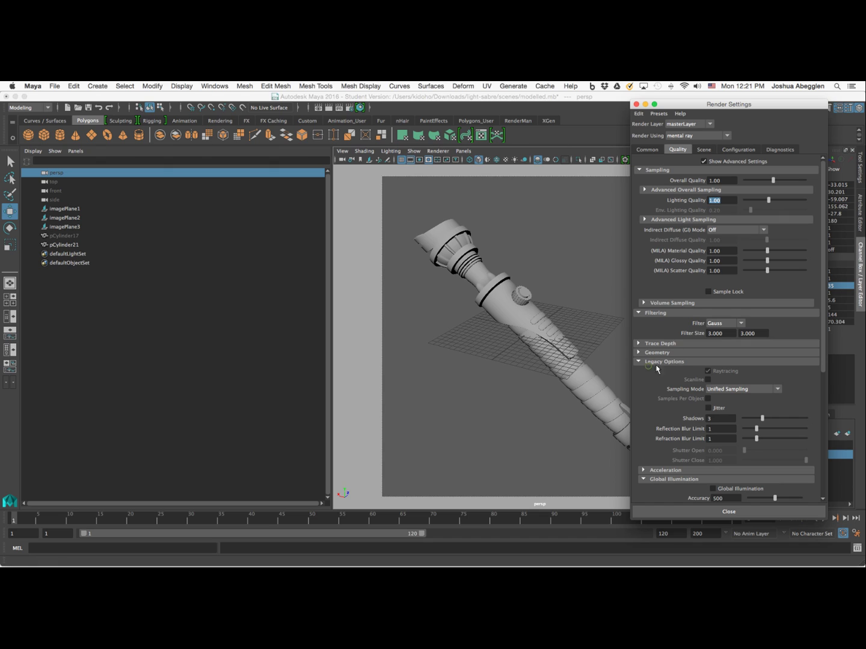
left_click_drag(825, 364, 825, 409)
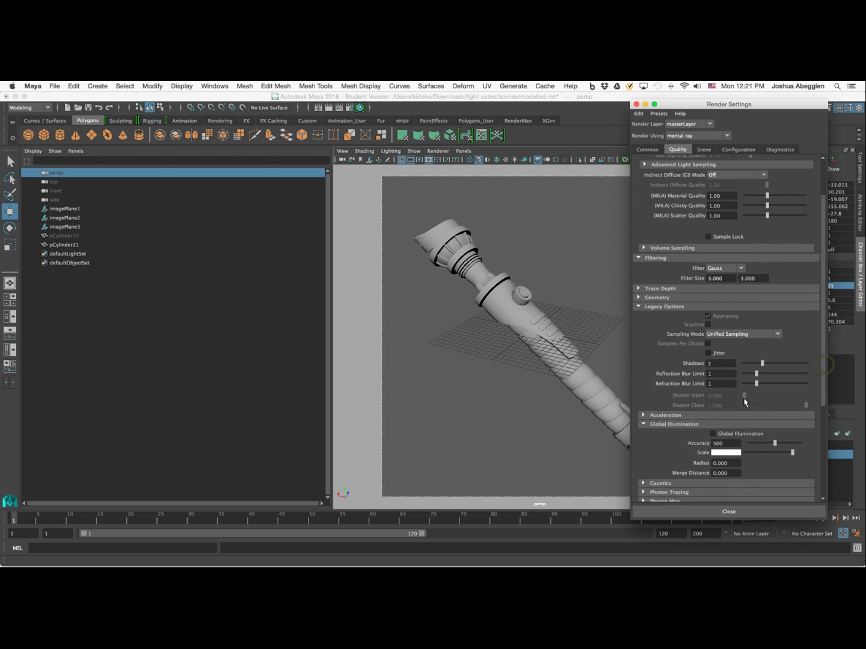
left_click(664, 304)
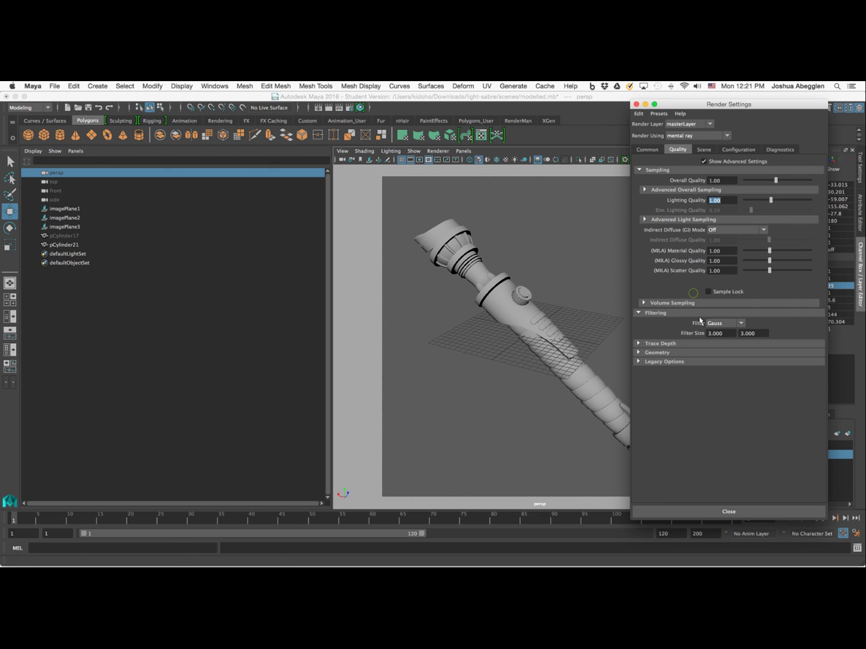
left_click(662, 361)
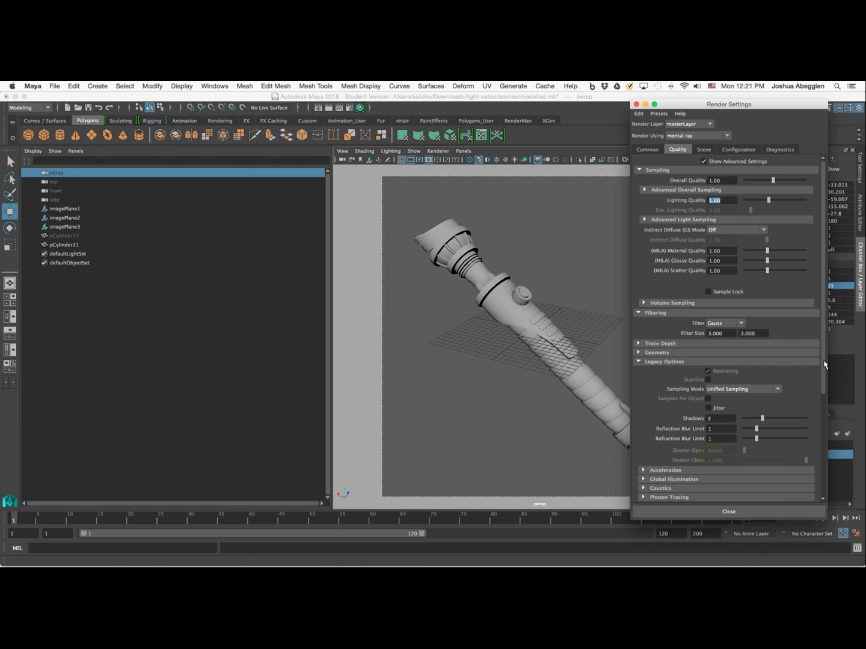
scroll(721, 421, "down", 5)
left_click(721, 427)
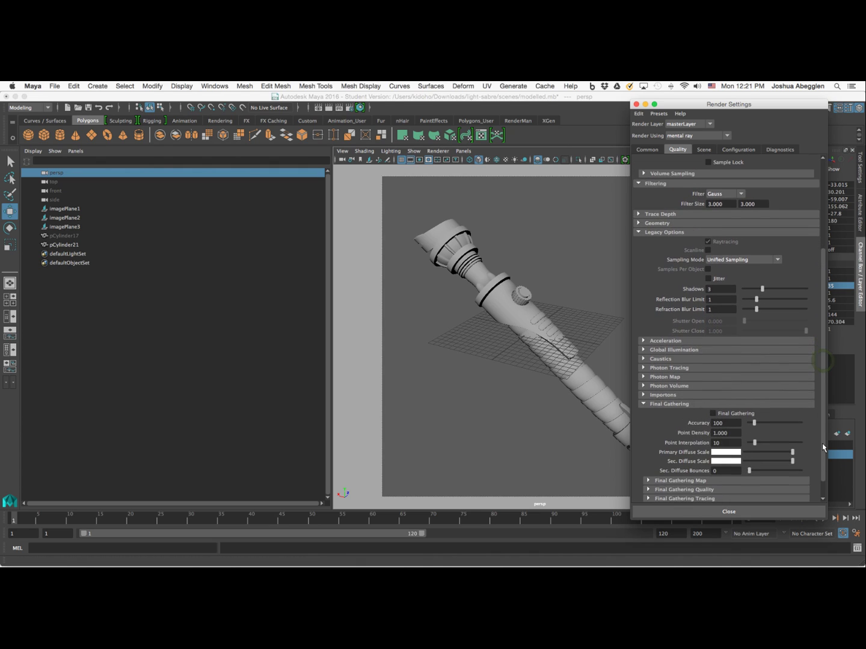
left_click(713, 412)
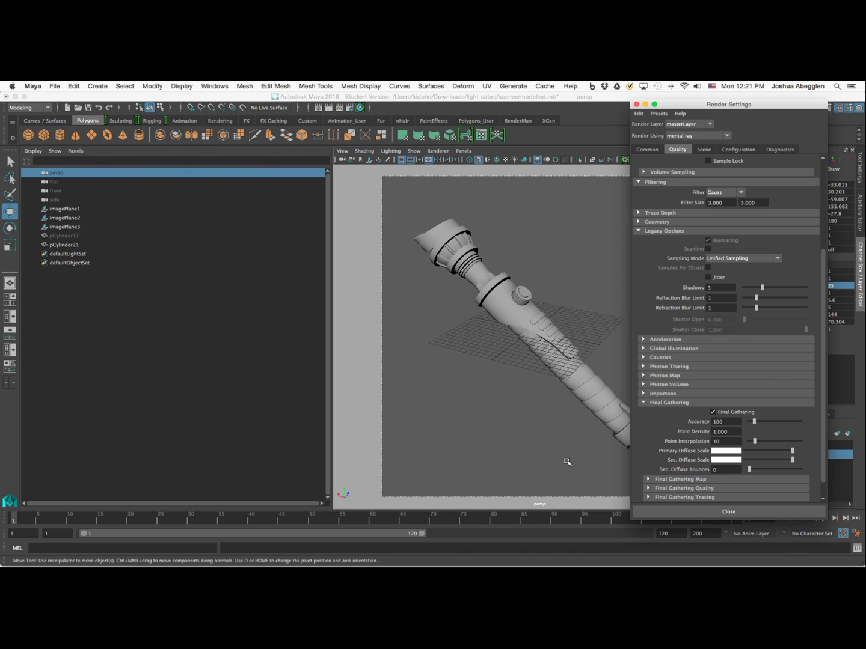
left_click(637, 105)
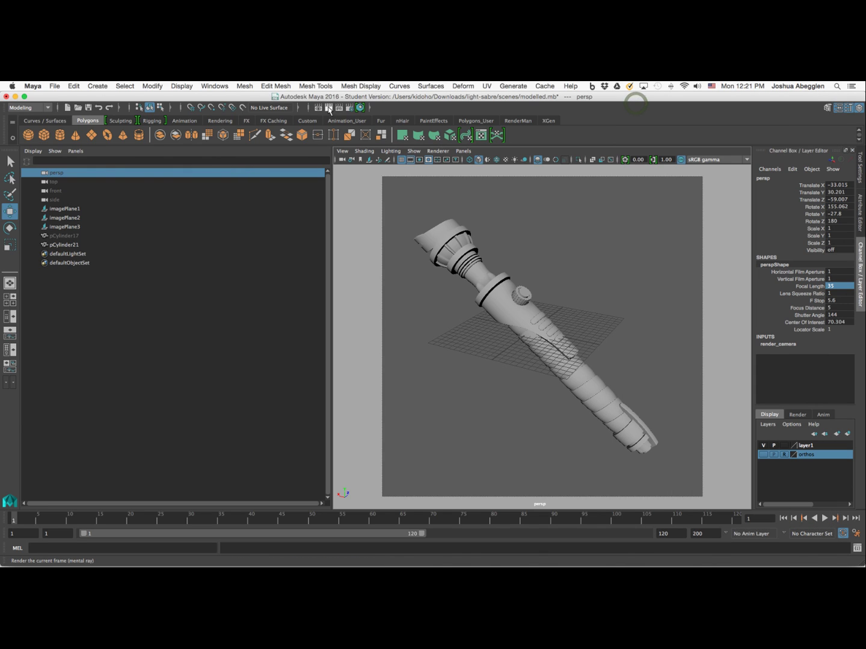
Step: Render the current frame with mental ray and save the image as a JPEG named test in the project's images folder
left_click(329, 108)
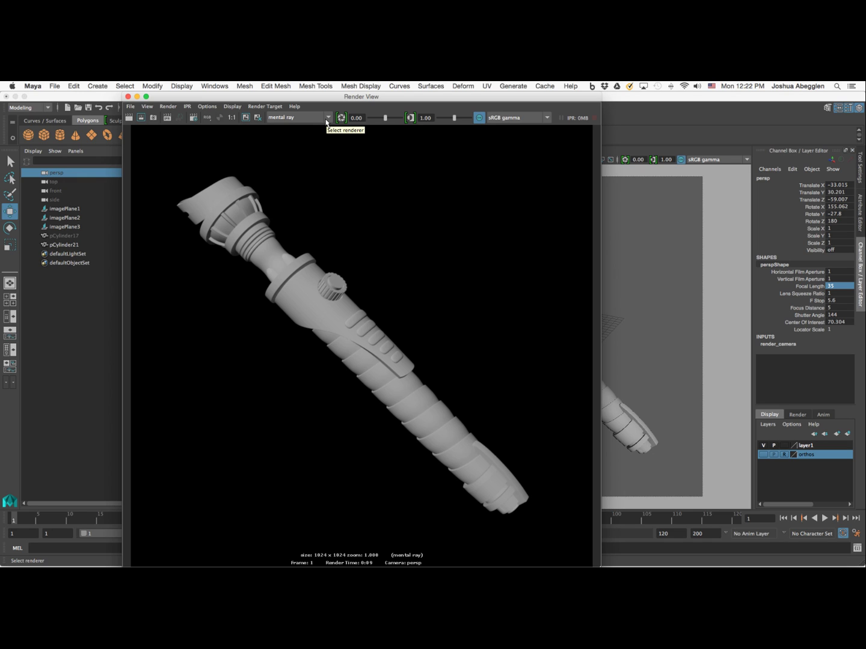
left_click(130, 106)
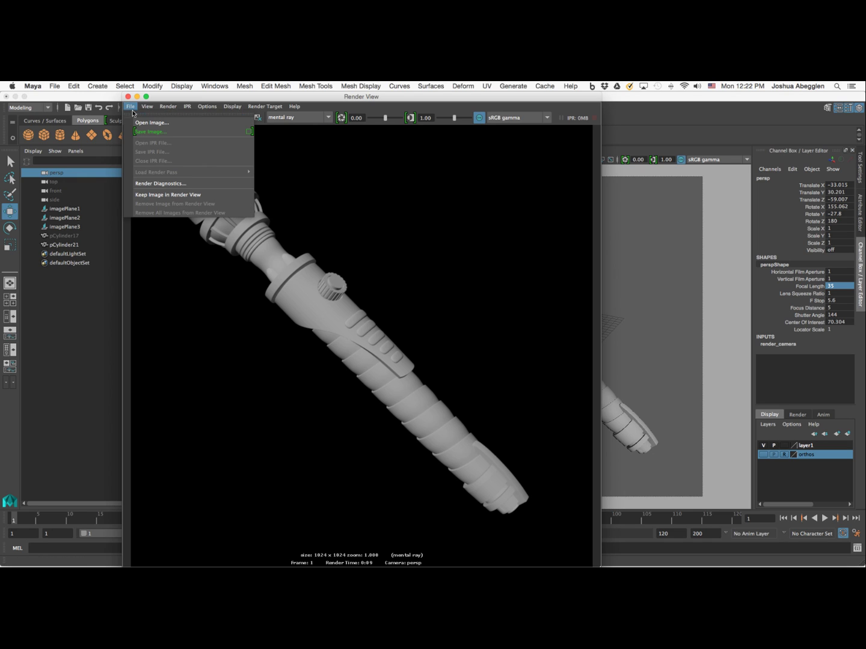
left_click(143, 131)
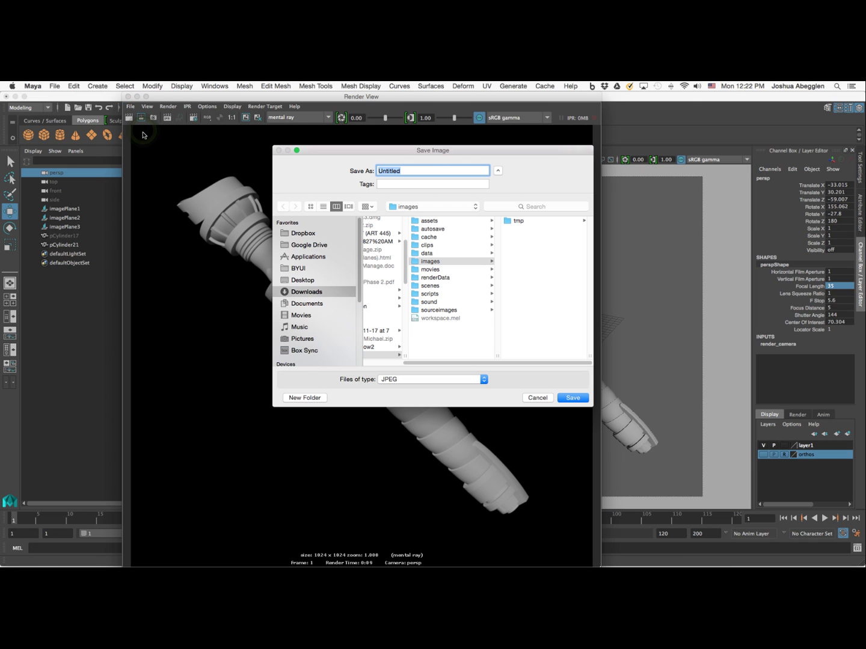
type("test")
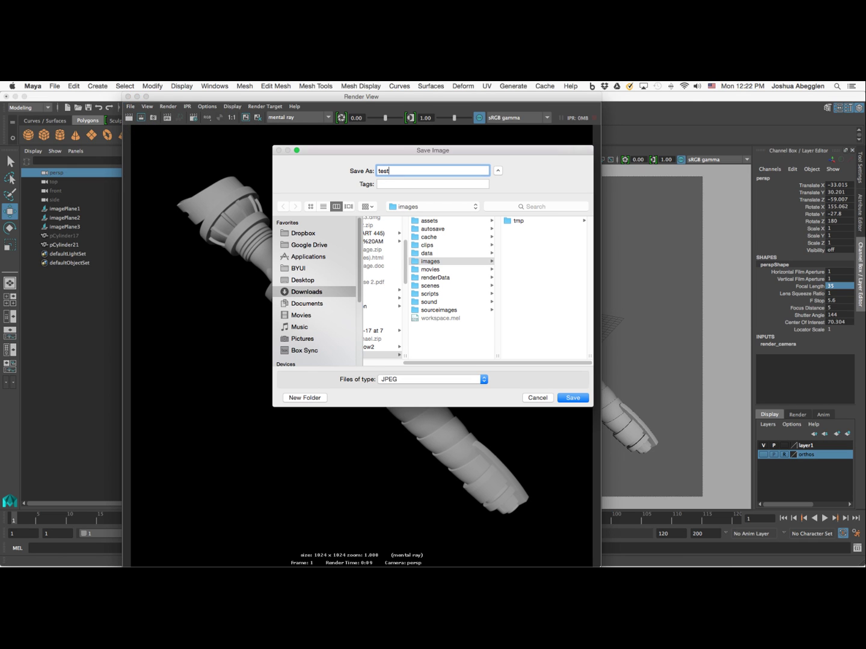
left_click(578, 395)
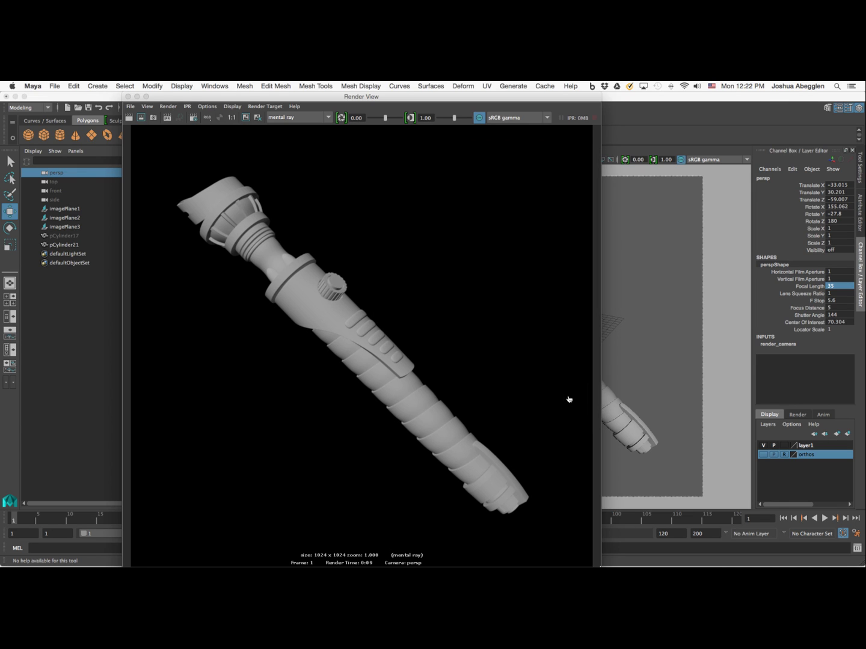
Step: Switch to Finder, preview test.jpg from the light-sabre project's images folder, and place the preview beside the render
key("super+Tab")
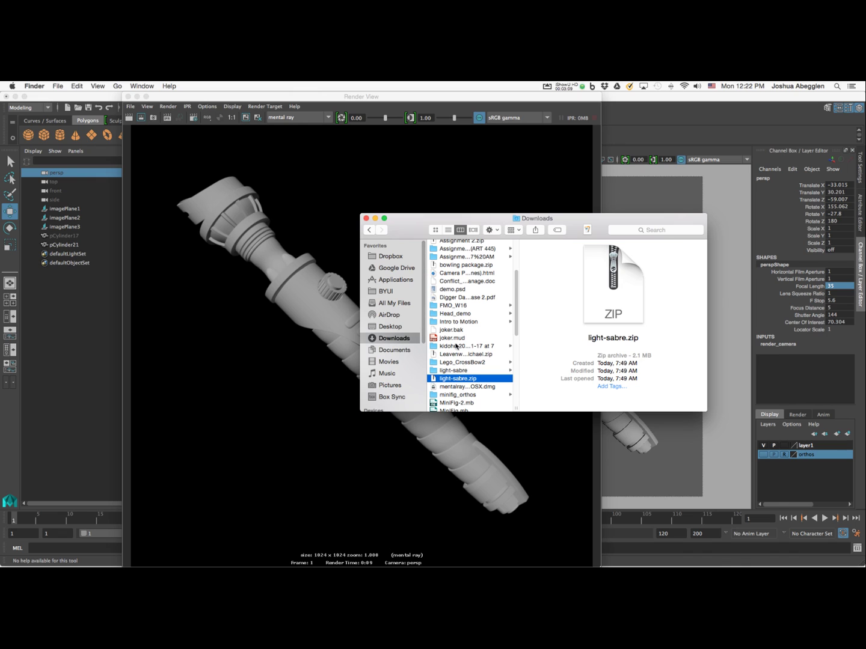
left_click(460, 371)
left_click(560, 285)
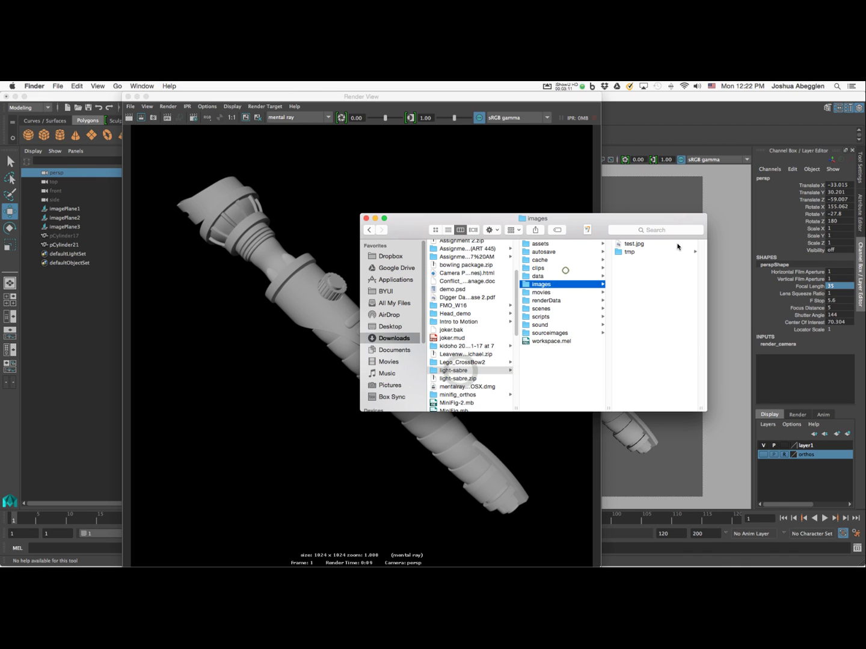
key("Right")
key("space")
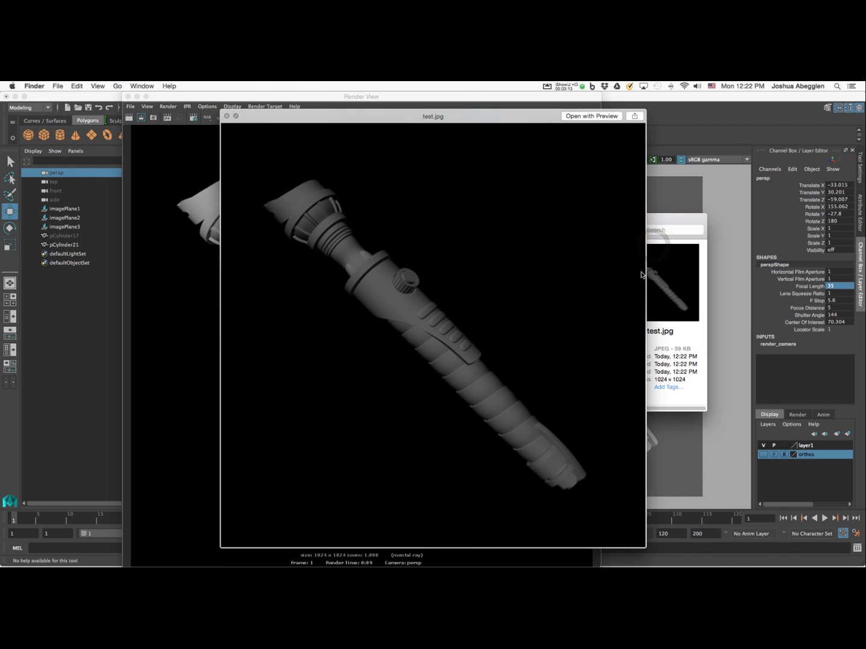
left_click_drag(480, 116, 653, 111)
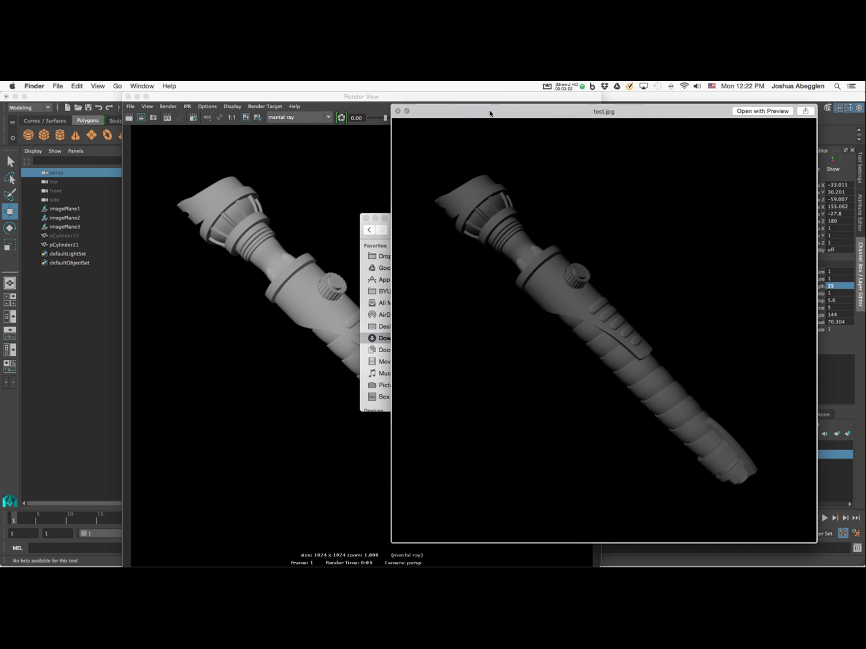
left_click_drag(489, 112, 504, 109)
Step: Turn the Render View's sRGB gamma view transform off and back on to compare the render with the saved image
left_click(376, 94)
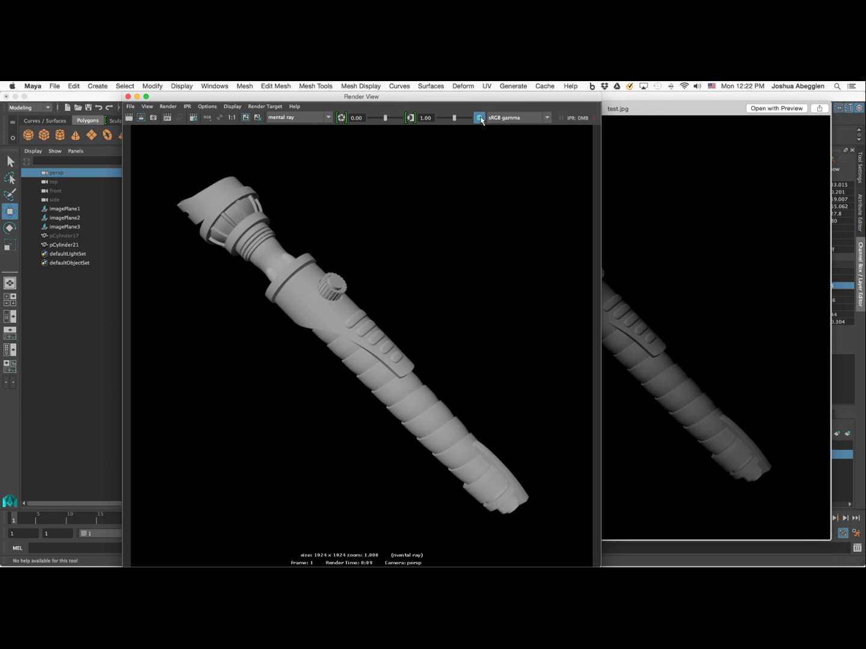
left_click(480, 117)
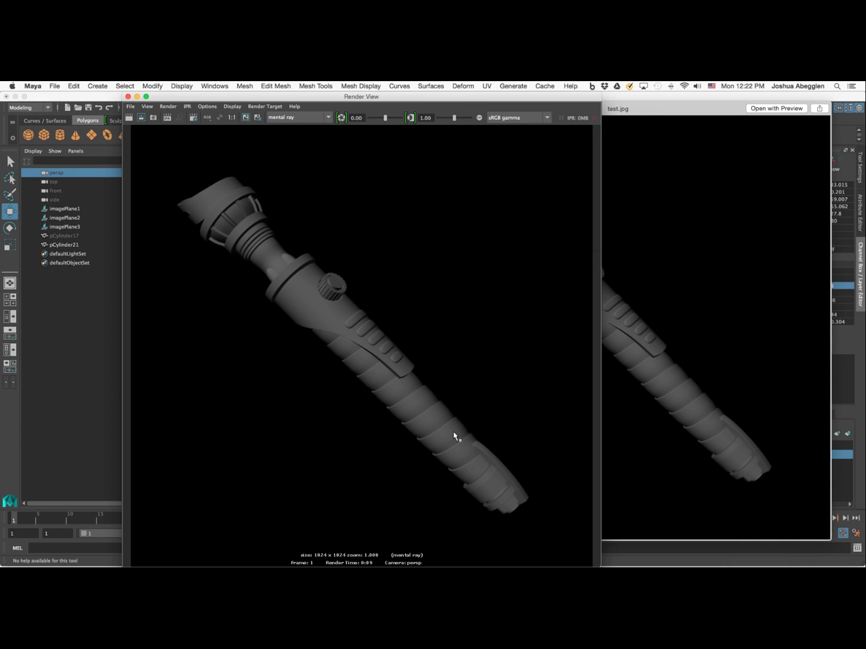
left_click(479, 117)
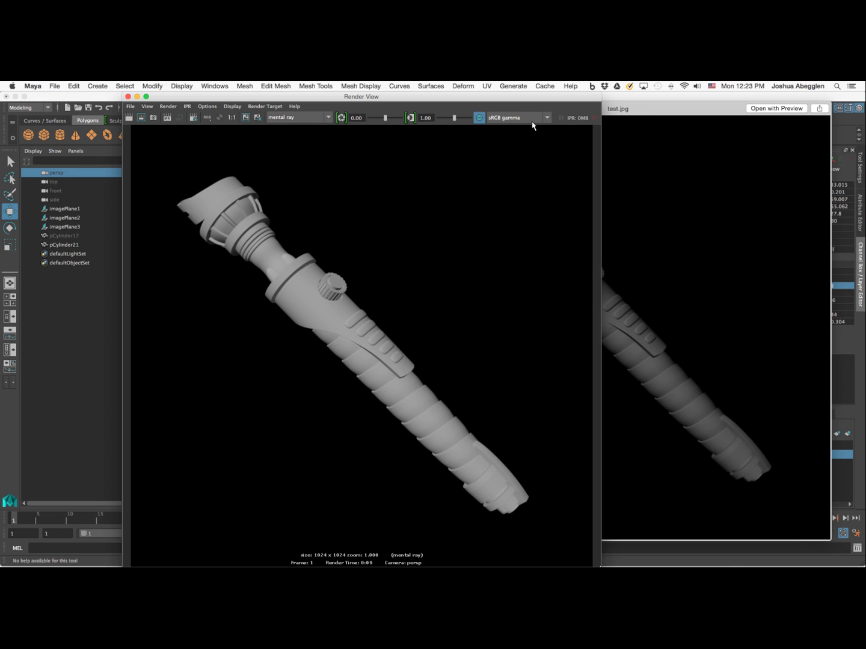
Step: Disable color management in the preferences and save the change
left_click(215, 86)
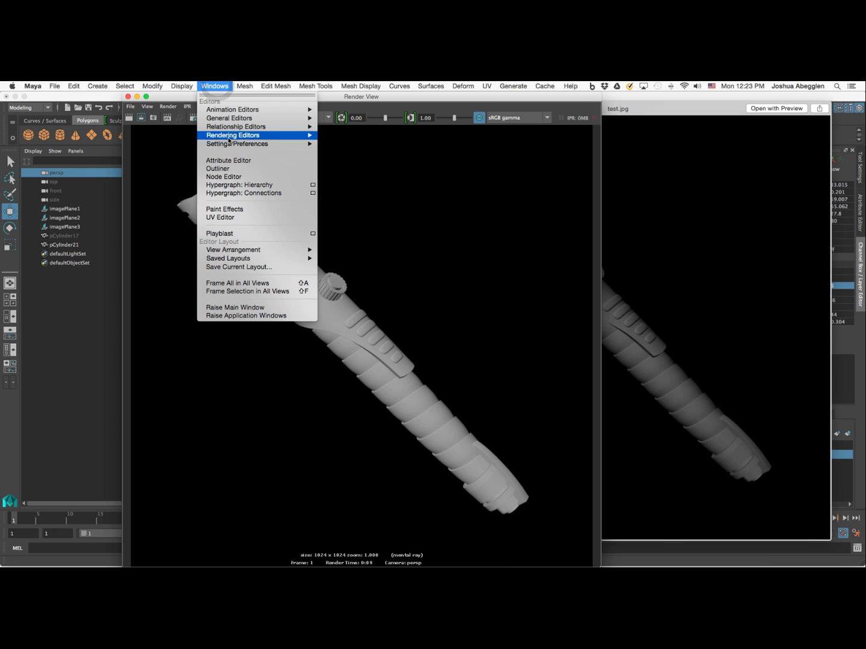
mouse_move(232, 144)
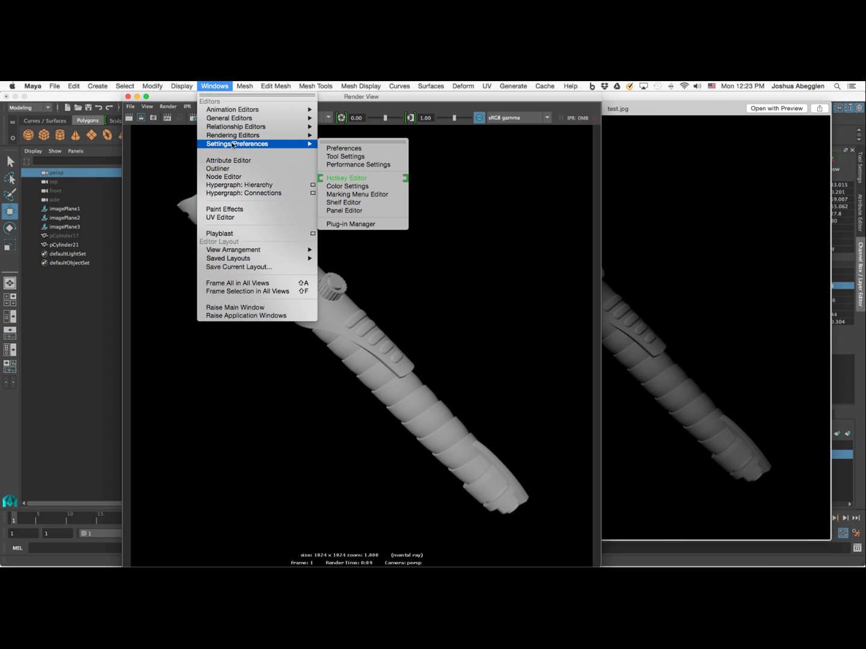
left_click(353, 149)
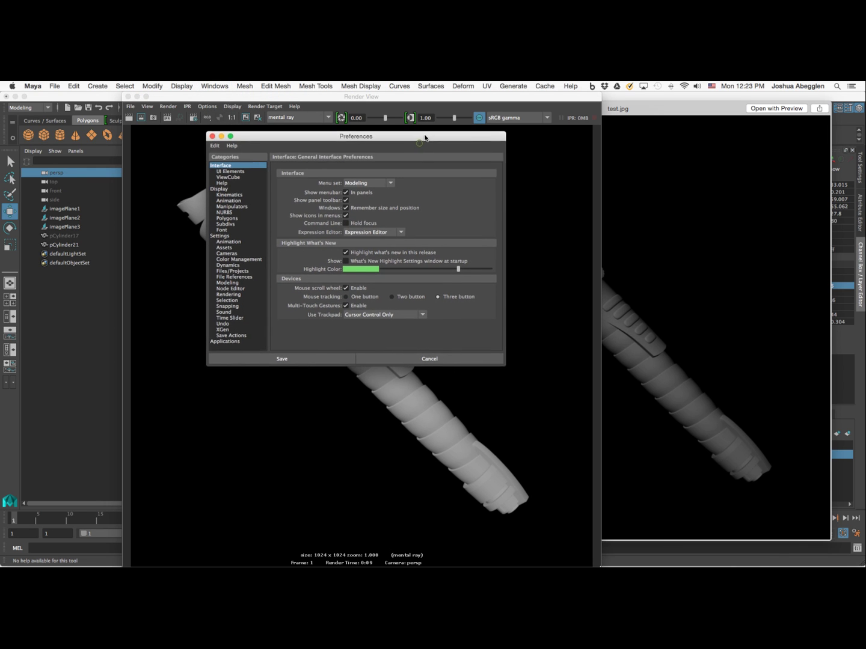
left_click(252, 259)
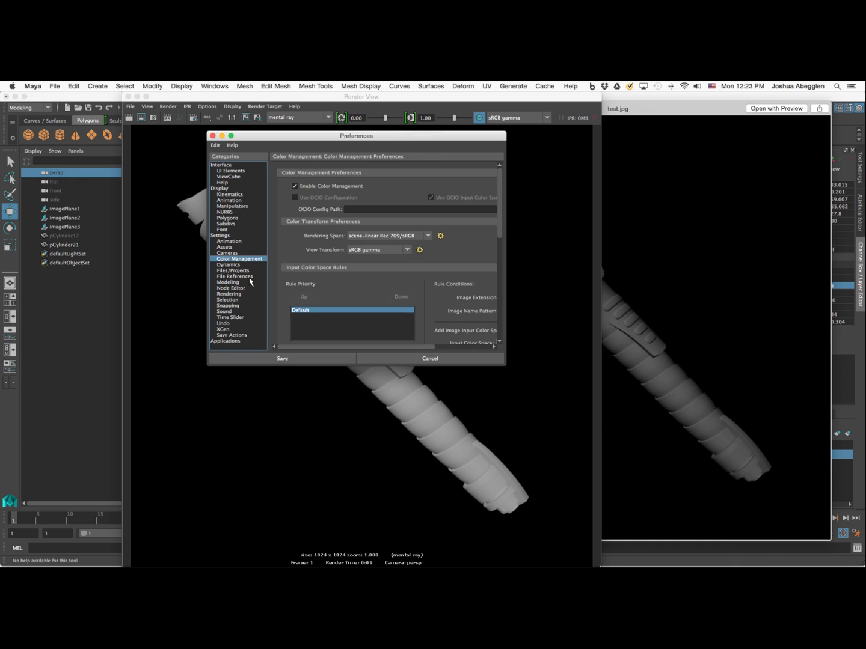
left_click(309, 187)
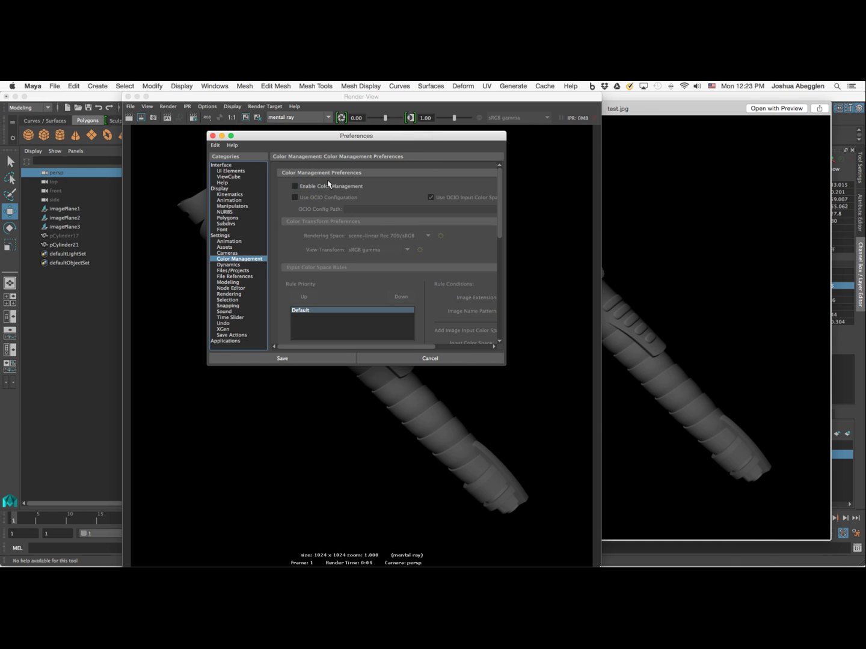
left_click(346, 359)
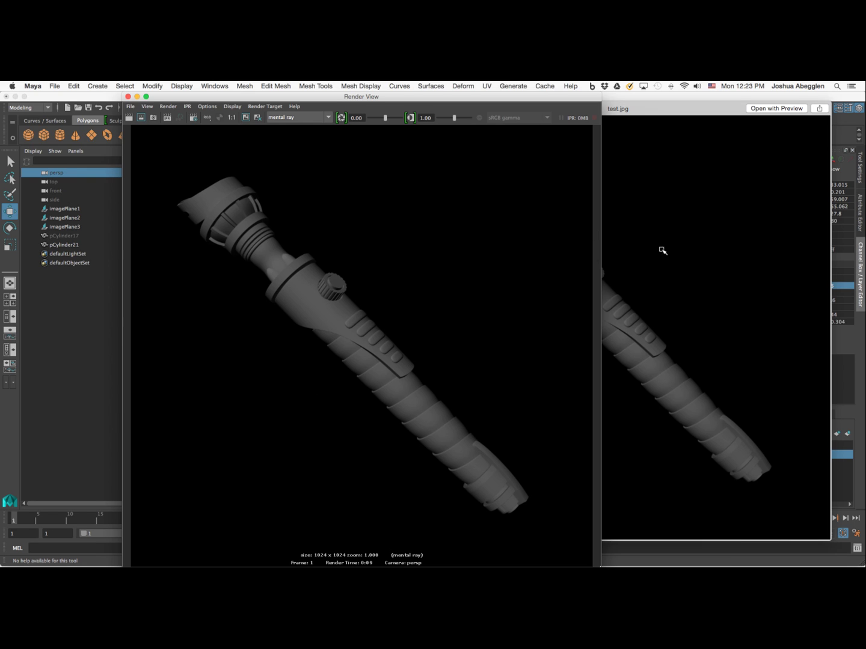
Step: Compare the test.jpg preview with the uncorrected render, and close both the preview and the Render View
left_click_drag(679, 107, 684, 107)
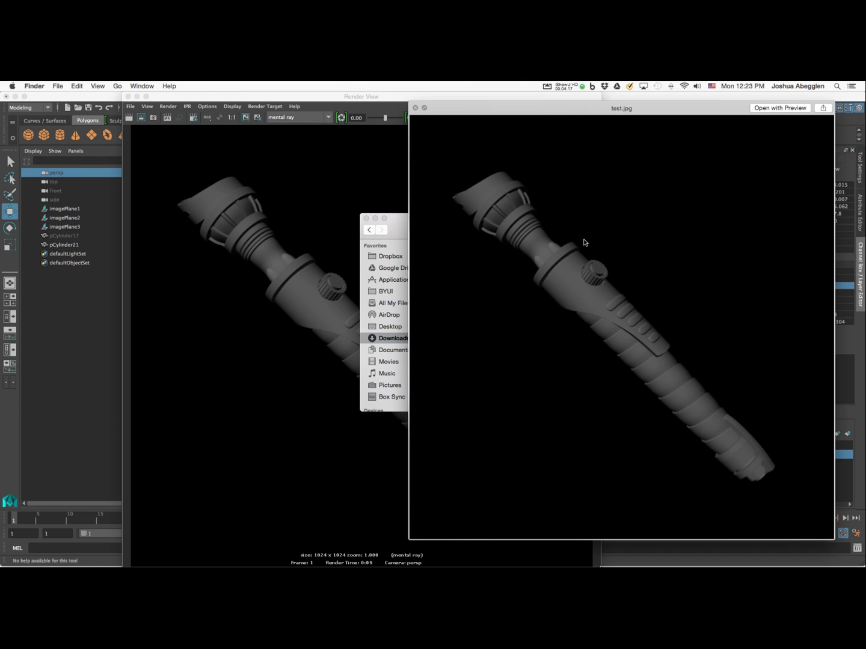
key("space")
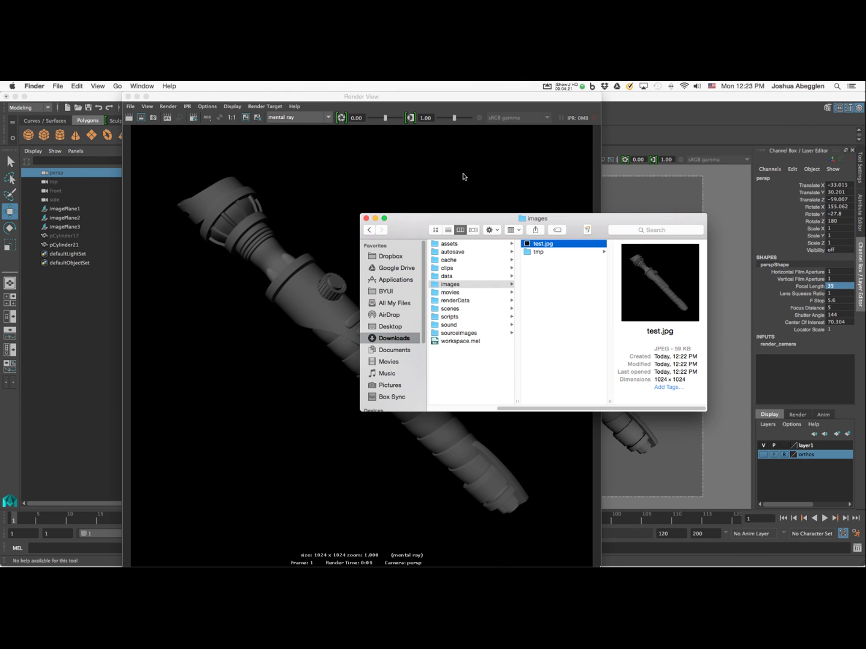
left_click(179, 99)
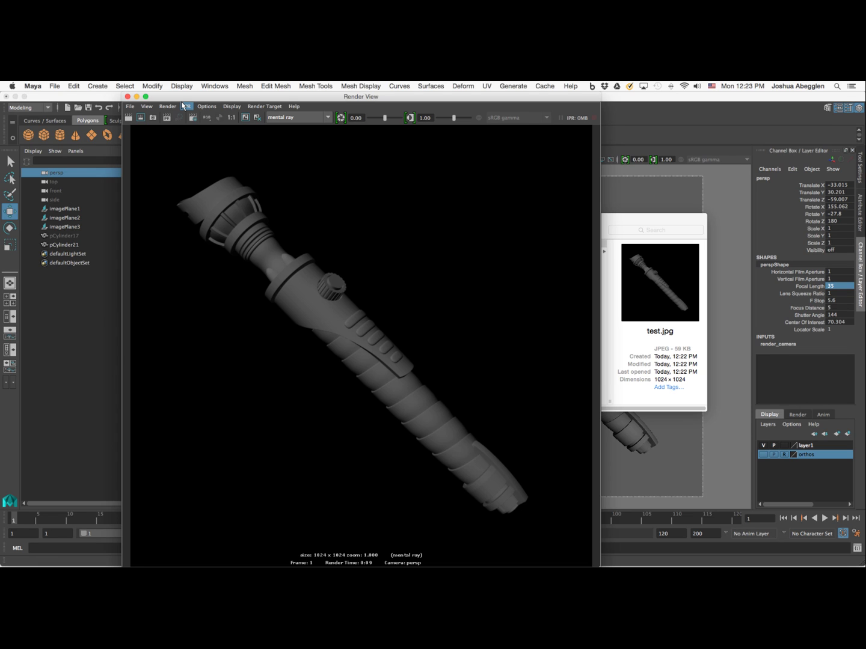
left_click(127, 96)
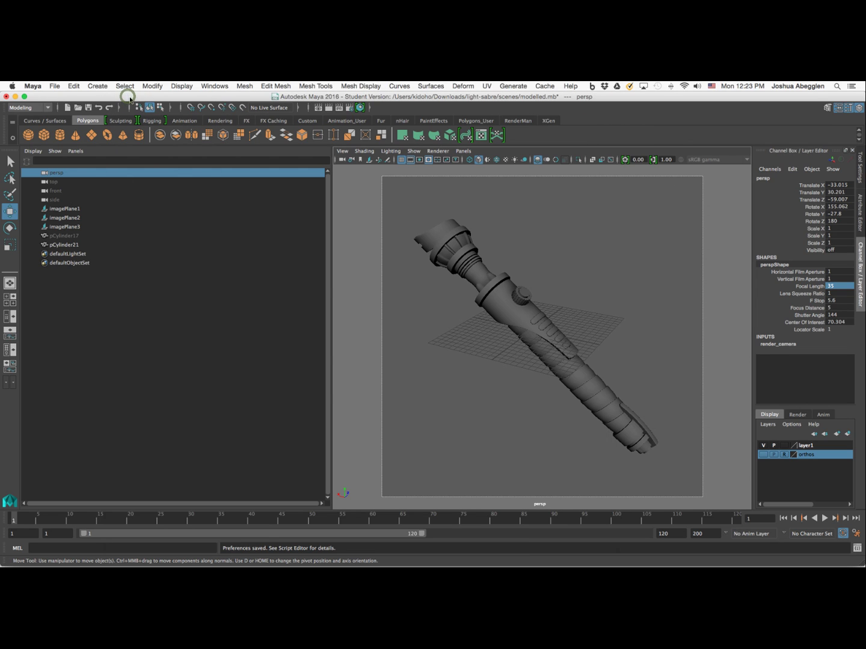
Step: Create a spot light and move it along X to about -13.6
left_click(99, 86)
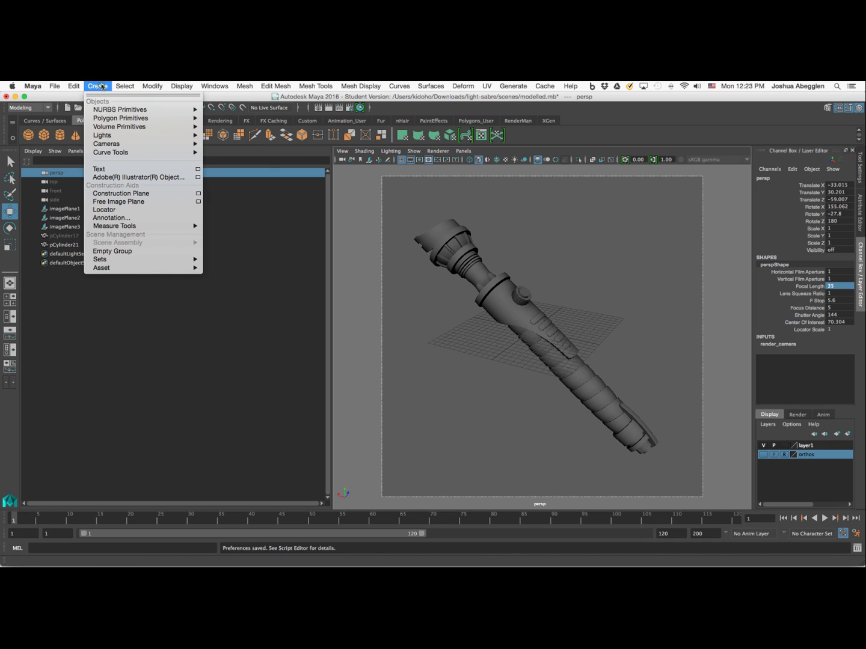
mouse_move(180, 135)
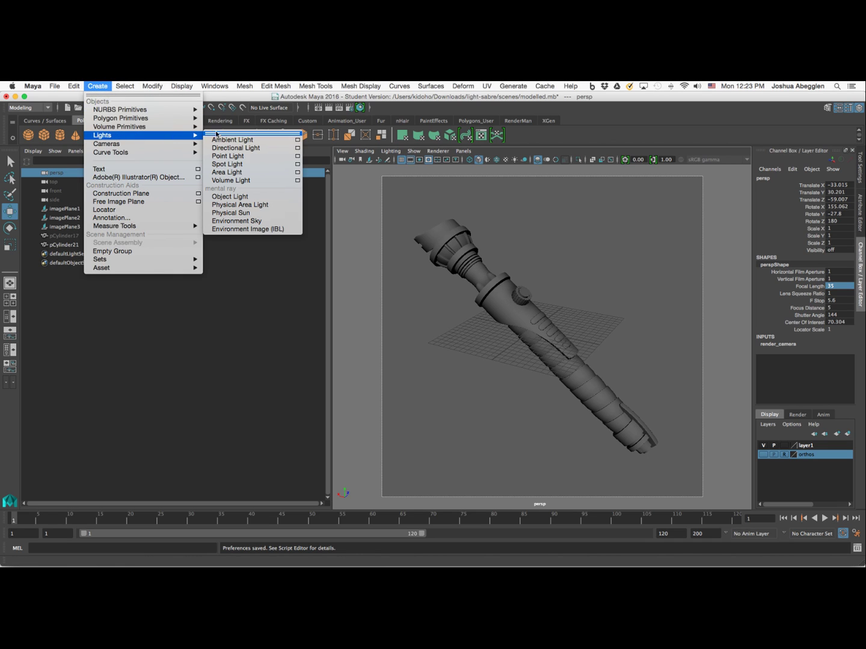
left_click(251, 163)
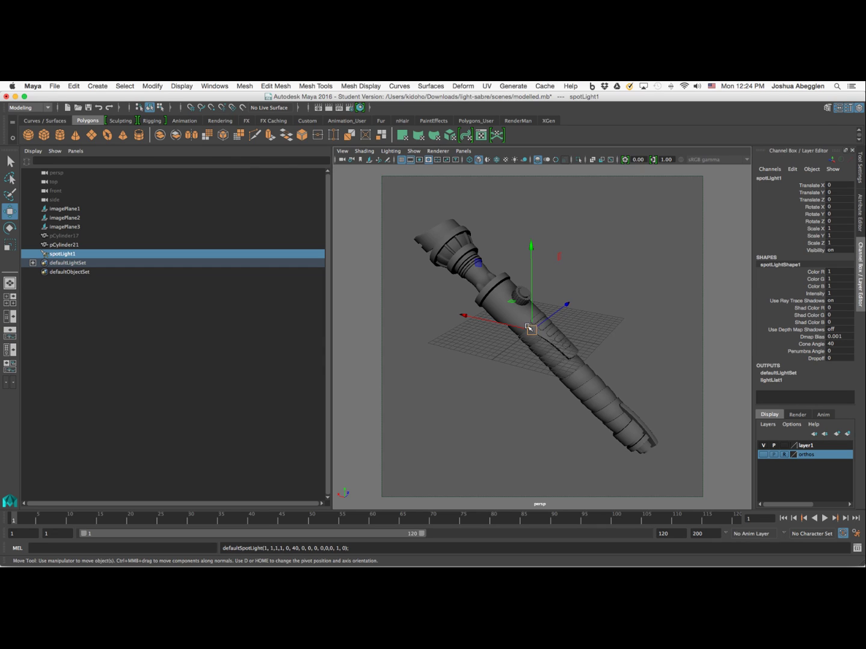
left_click_drag(511, 325, 622, 367)
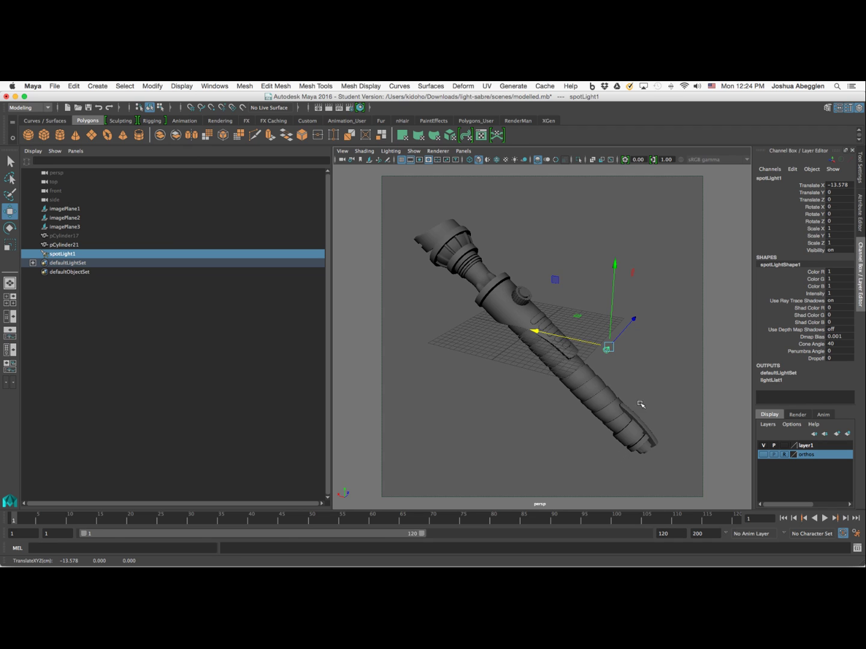
mouse_move(641, 404)
left_mouse_down("alt")
mouse_move(578, 413)
mouse_move(628, 418)
left_mouse_up("alt")
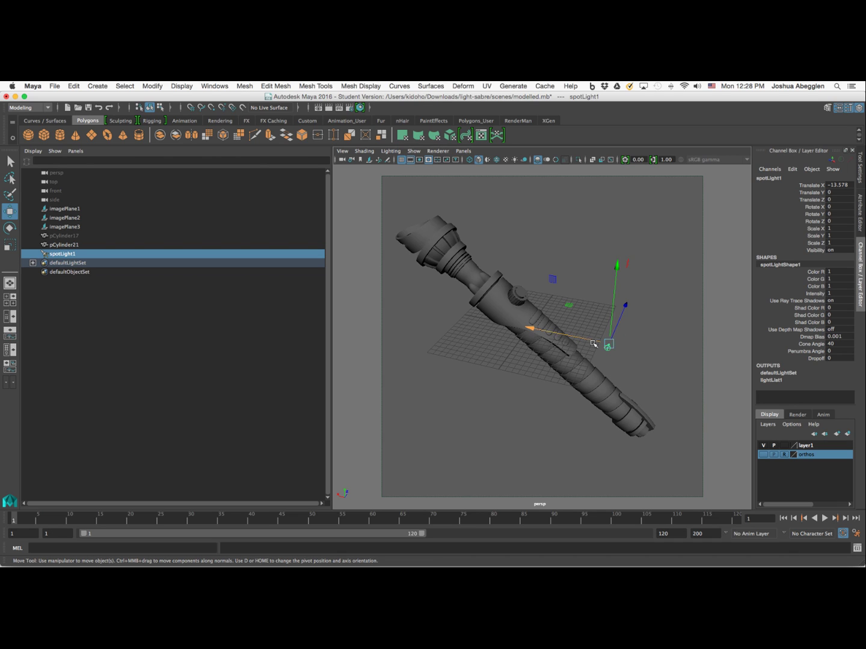
mouse_move(661, 424)
left_mouse_down("alt")
mouse_move(633, 437)
mouse_move(647, 434)
left_mouse_up("alt")
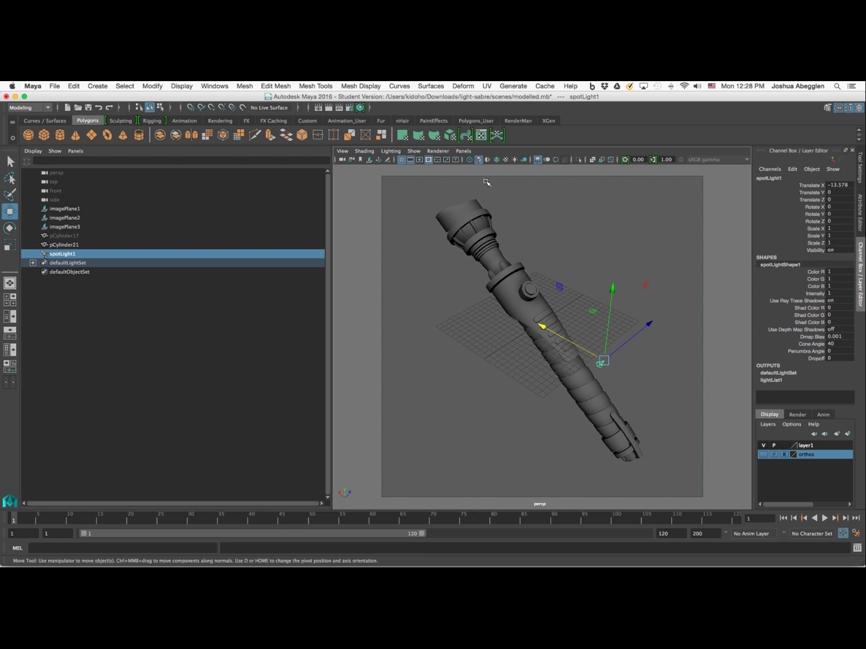
Step: Look through the spot light and aim it down at the lightsaber, placing it at about -9.4, 56.9, -21.8 so its cone surrounds the model
left_click(464, 151)
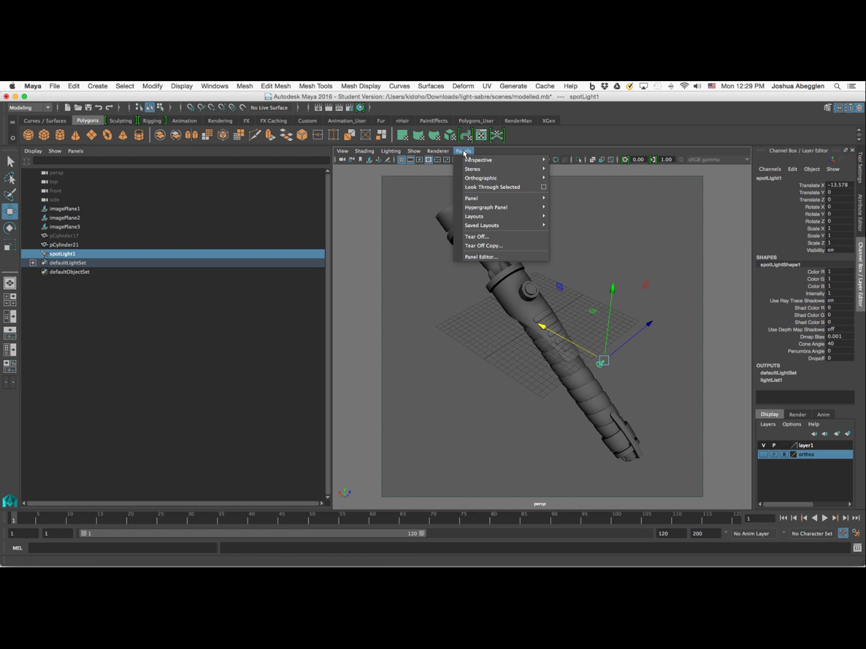
left_click(479, 188)
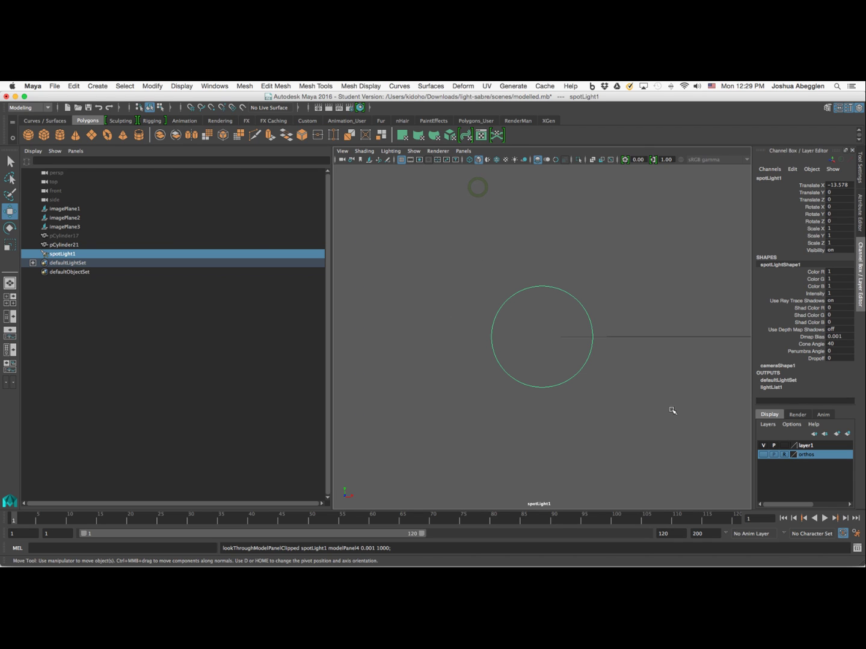
left_click_drag(605, 385, 613, 414, "alt")
right_click_drag(565, 430, 598, 402, "alt")
middle_click_drag(597, 402, 577, 403, "alt")
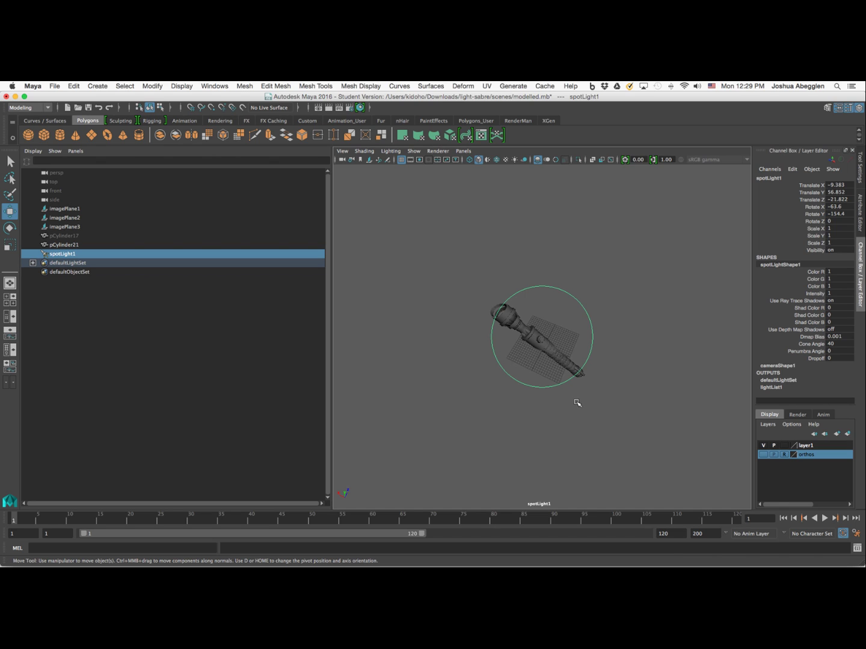
Step: Move the spot light closer to the lightsaber, to about -6.4, 42.8, -15.6, and set its cone angle to 60
left_click(862, 218)
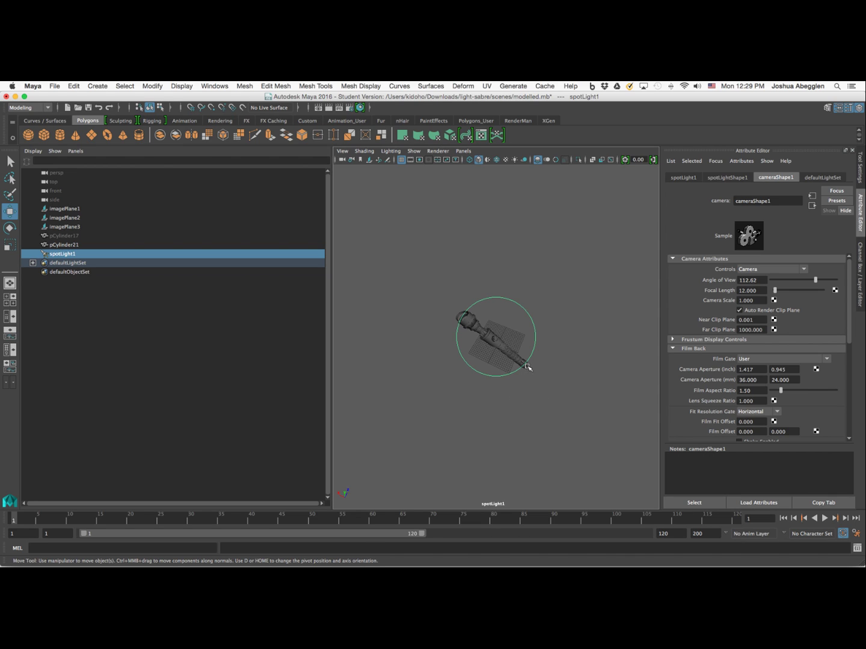
right_click_drag(525, 361, 571, 376, "alt")
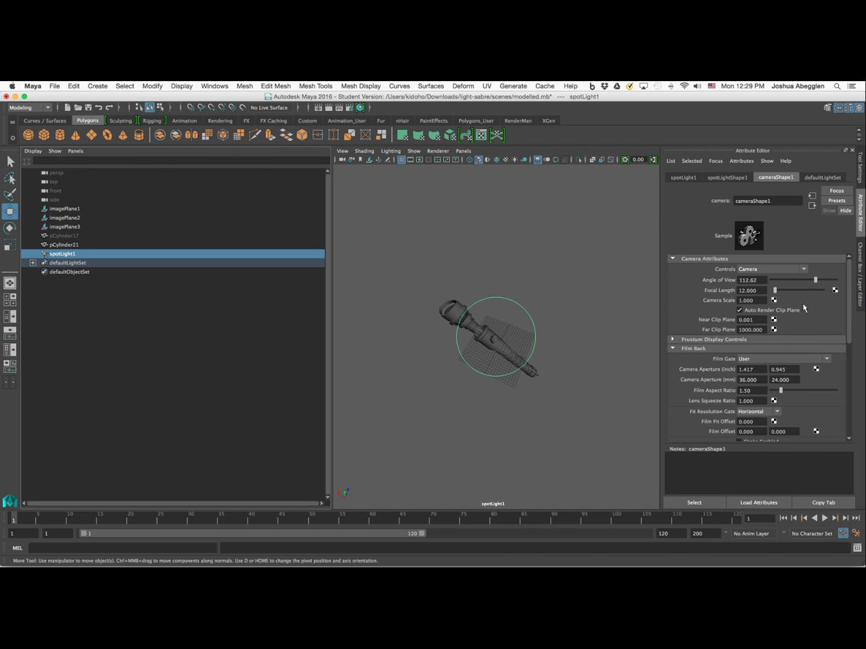
left_click(690, 176)
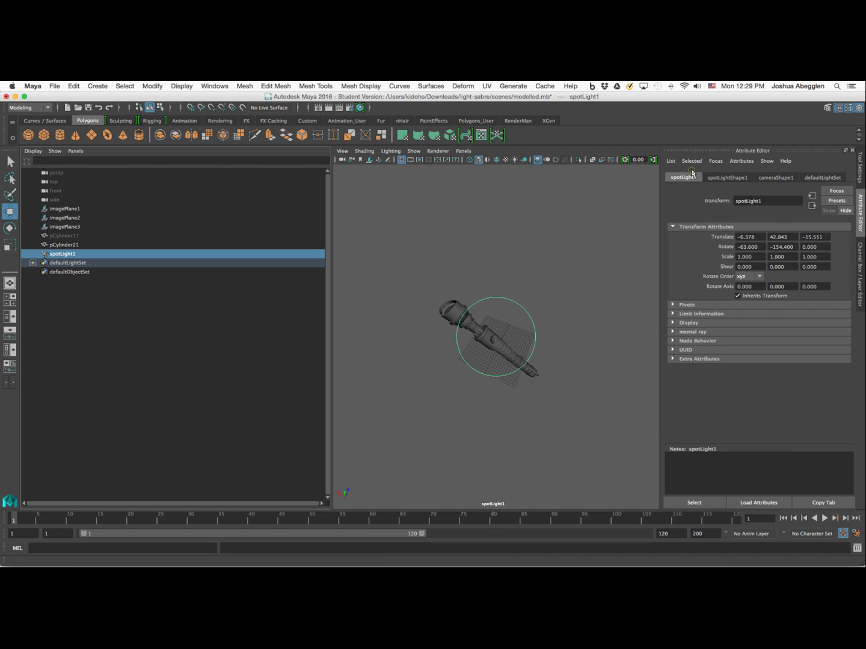
left_click(727, 177)
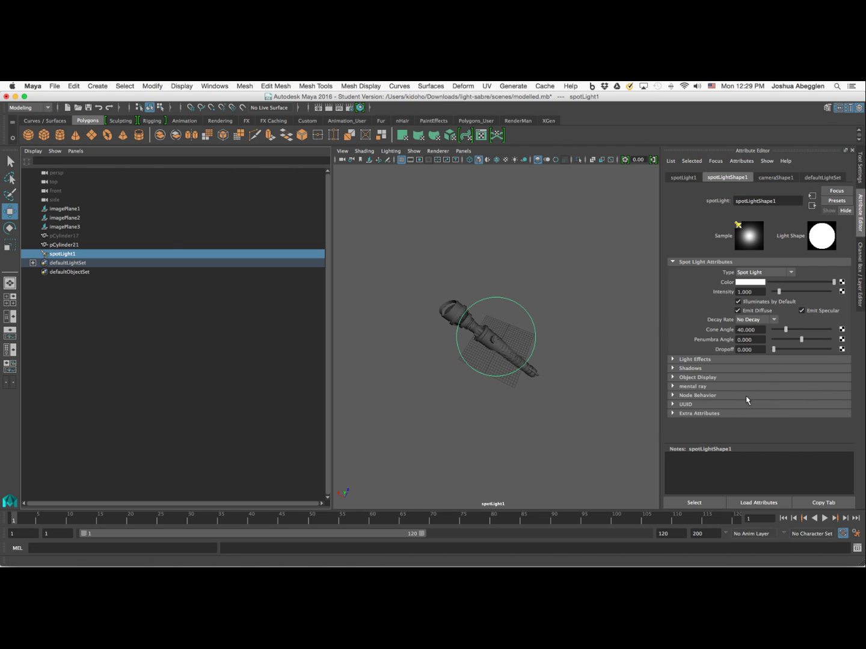
double_click(755, 330)
type("60")
key("Tab")
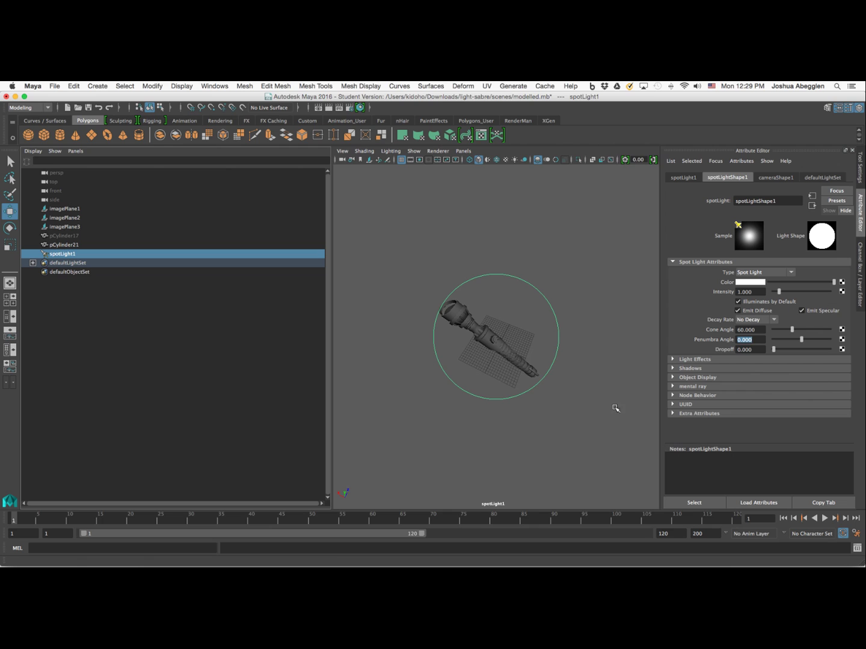
Step: Recentre the spot light on the lightsaber from slightly farther away and set its penumbra angle to 30
middle_click_drag(598, 396, 572, 397, "alt")
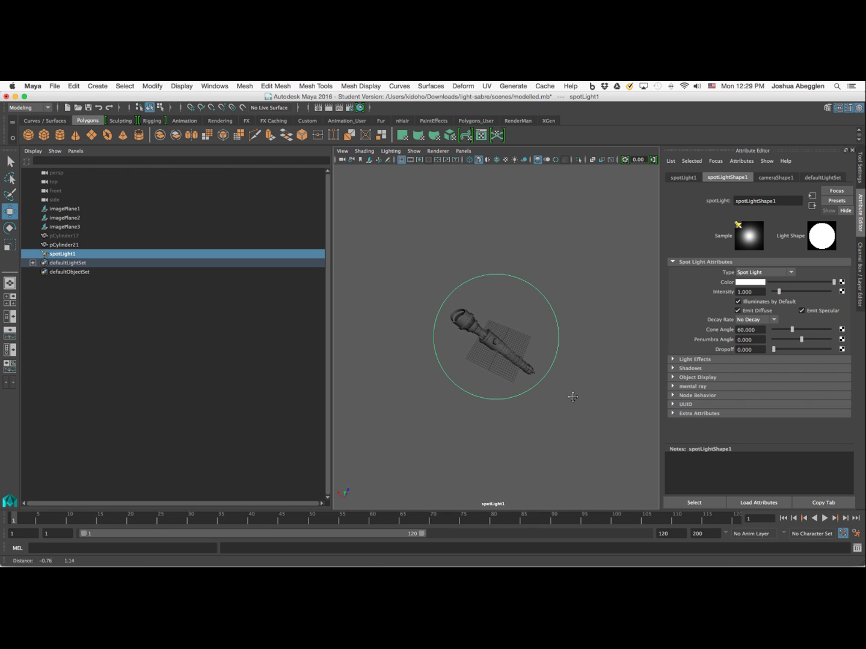
right_click_drag(566, 392, 558, 413, "alt")
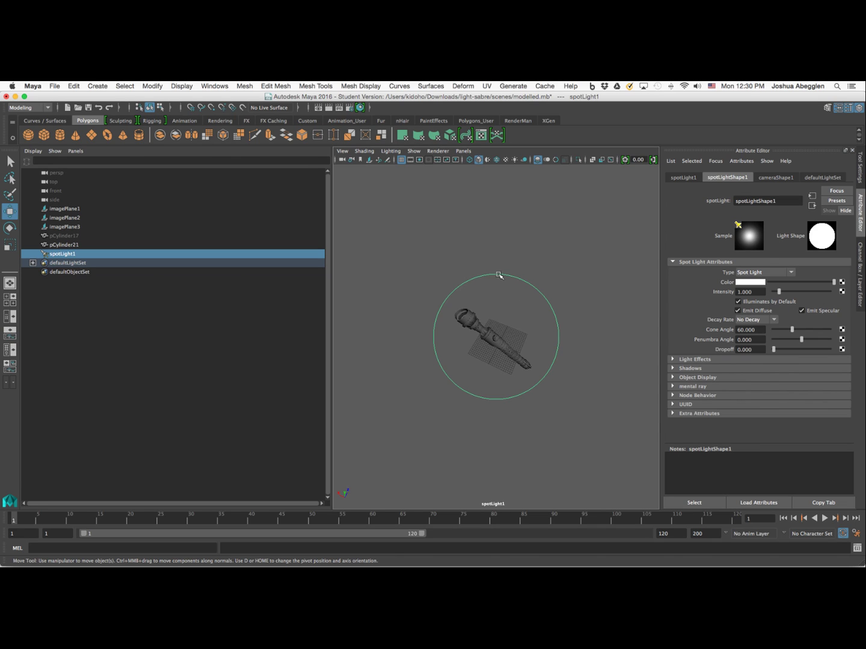
left_click(755, 340)
type("30")
key("Tab")
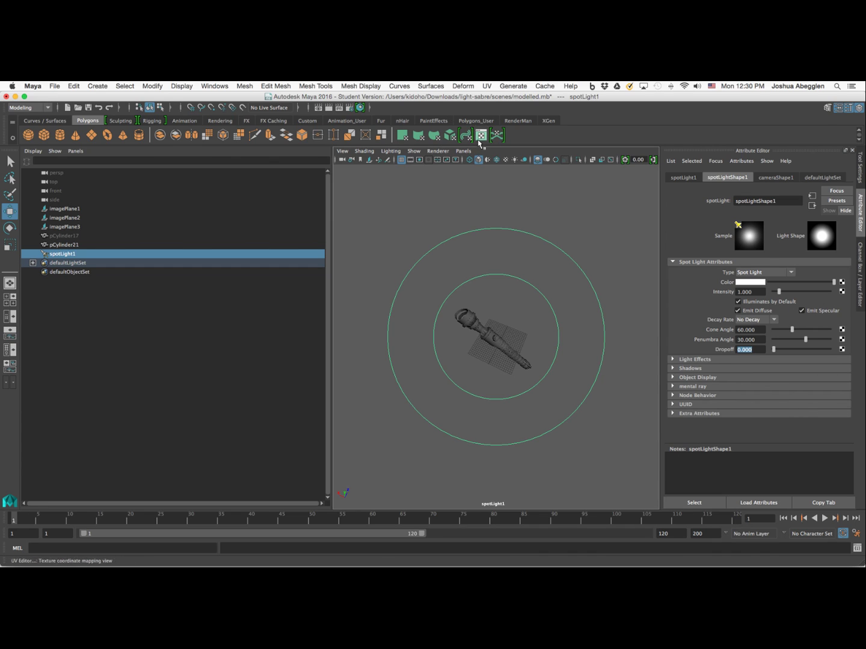
Step: Render the lightsaber from the persp camera's render_camera bookmark and keep the image in the Render View
left_click(462, 151)
mouse_move(471, 163)
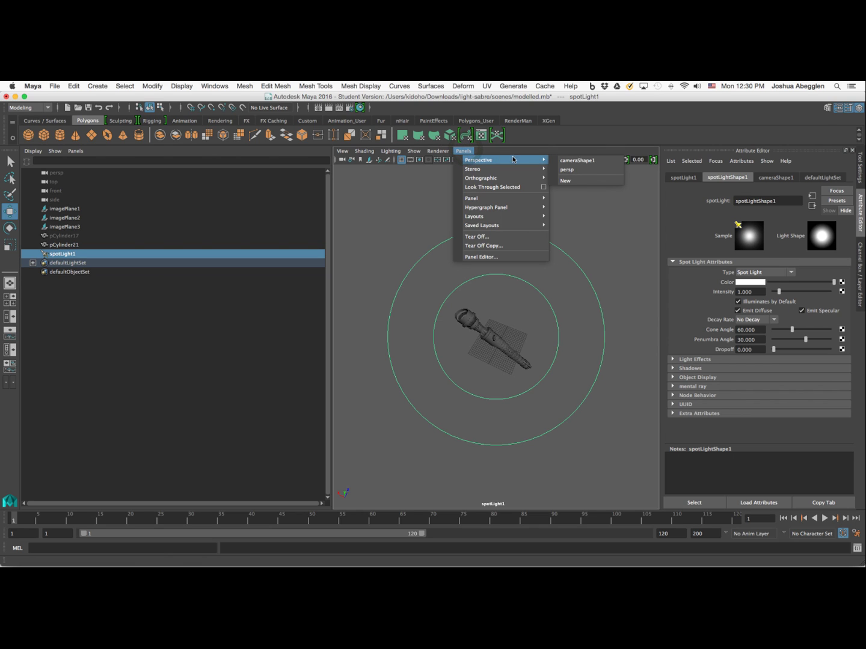
left_click(570, 171)
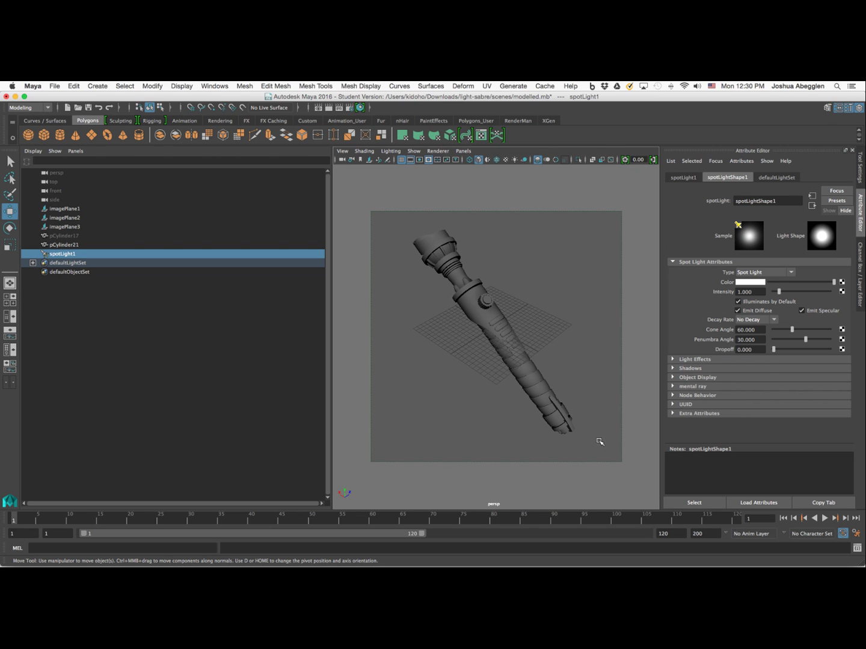
left_click(342, 151)
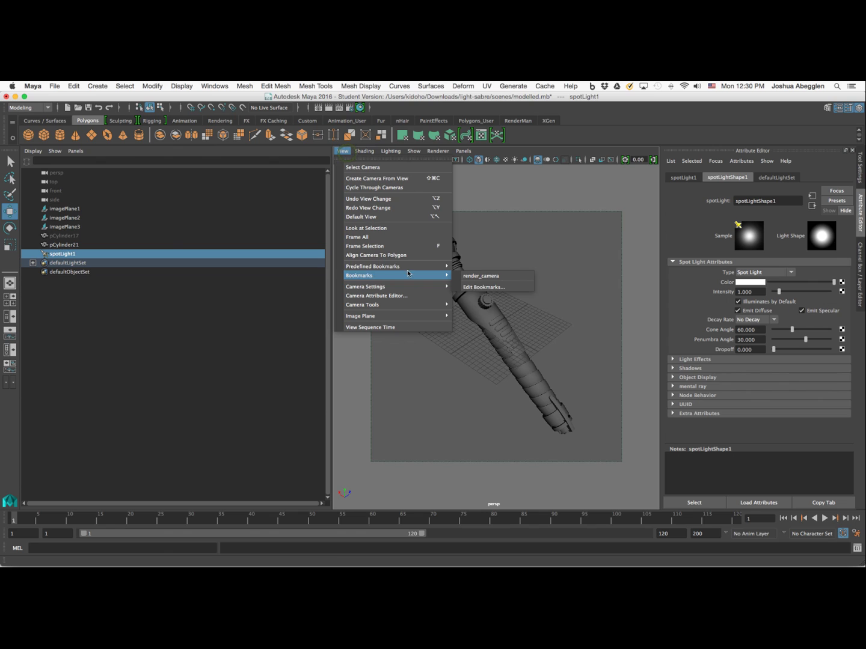
mouse_move(367, 275)
left_click(469, 274)
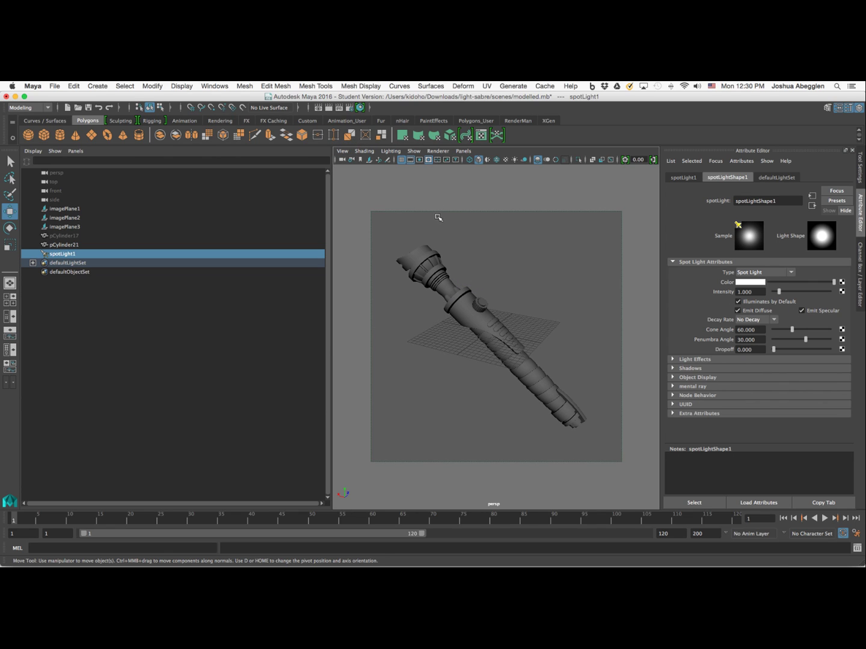
left_click(329, 109)
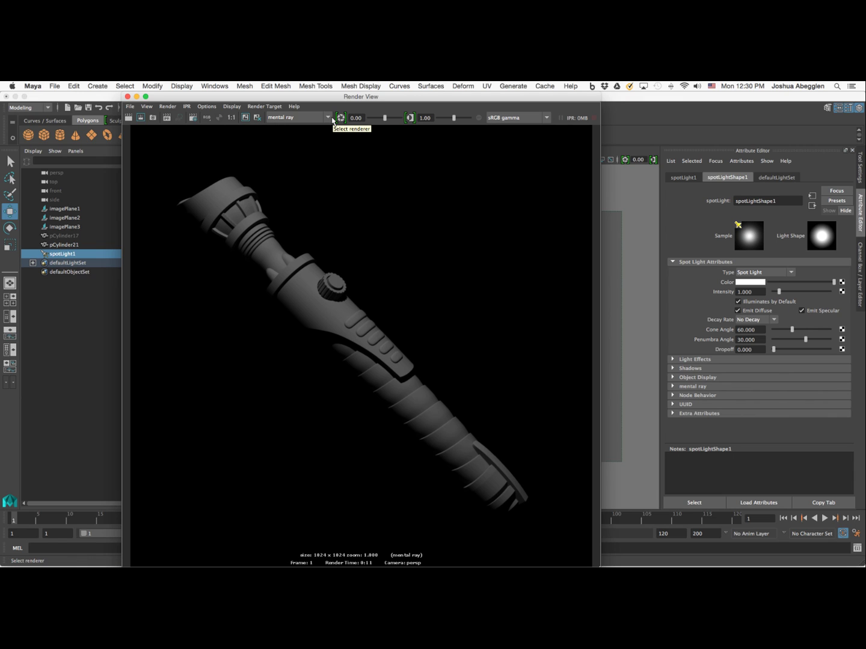
left_click(246, 118)
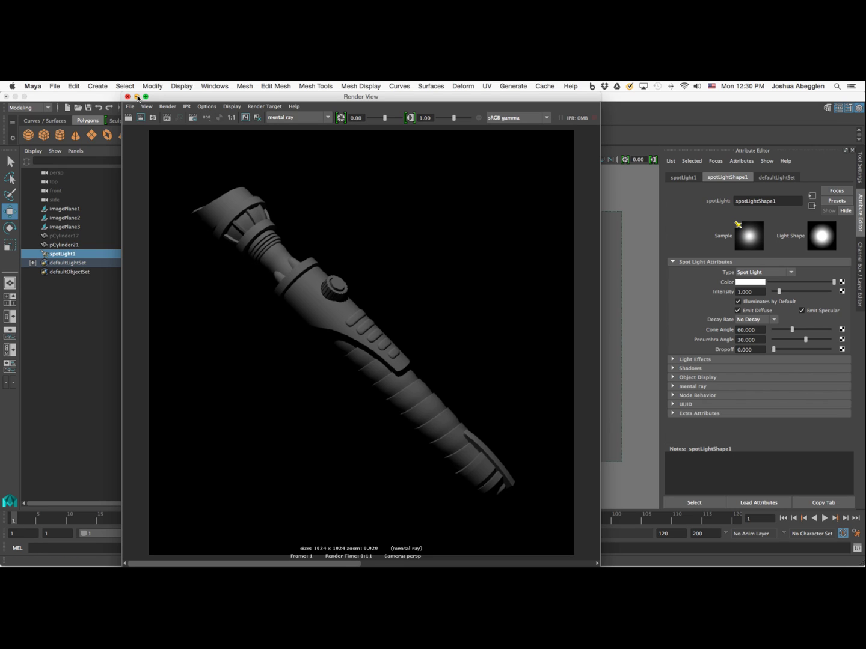
Step: Set the persp camera's environment background color to dark grey
left_click(65, 172)
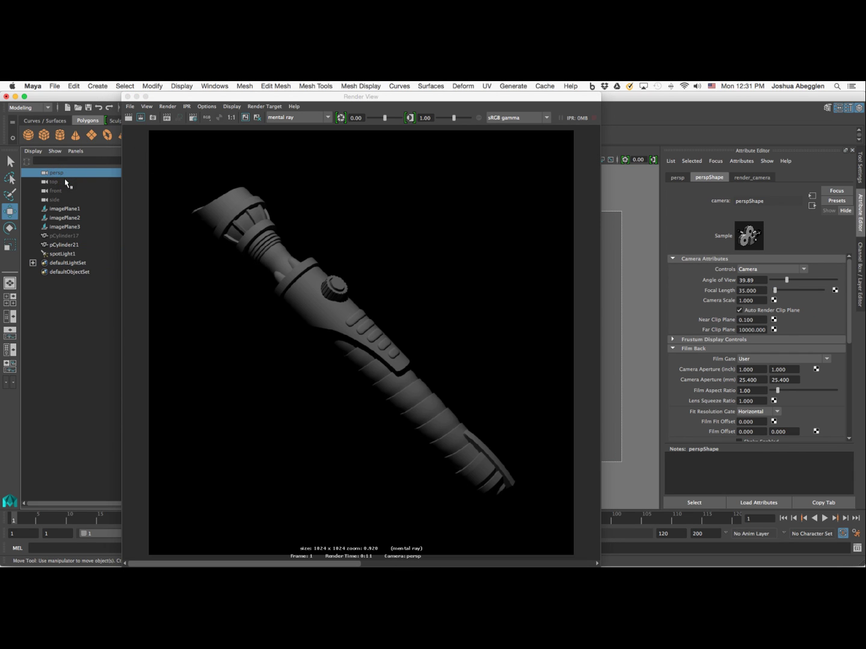
left_click(722, 258)
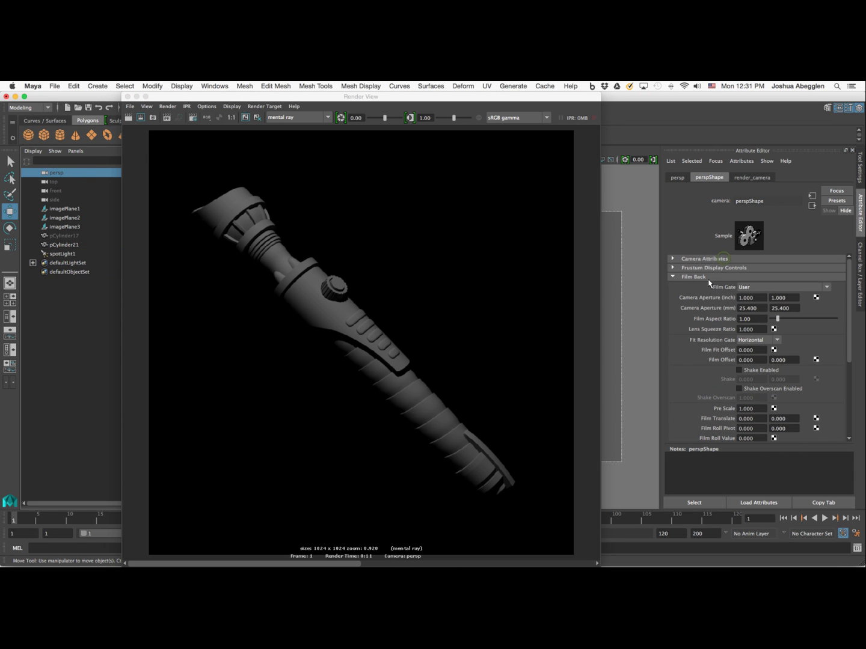
left_click(708, 277)
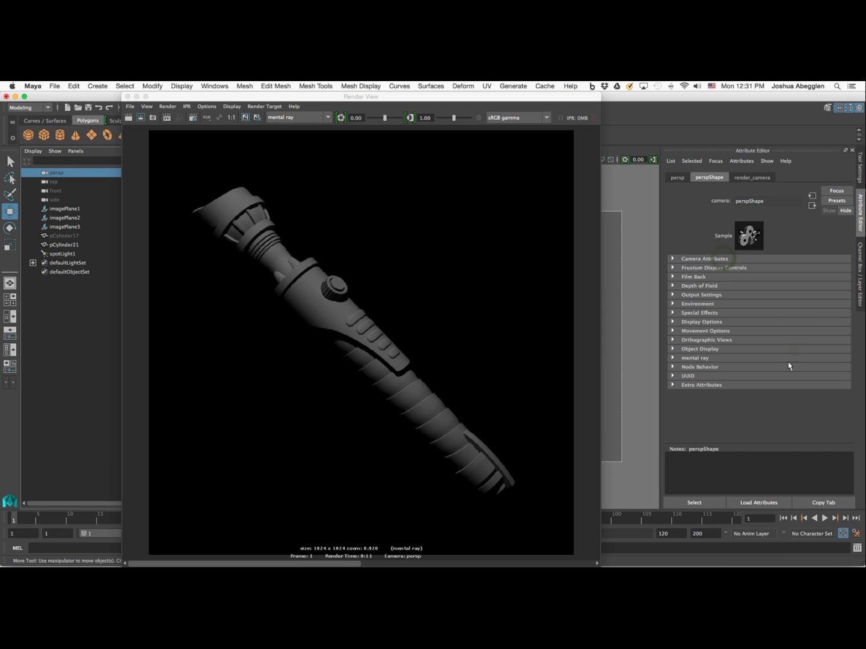
left_click(717, 304)
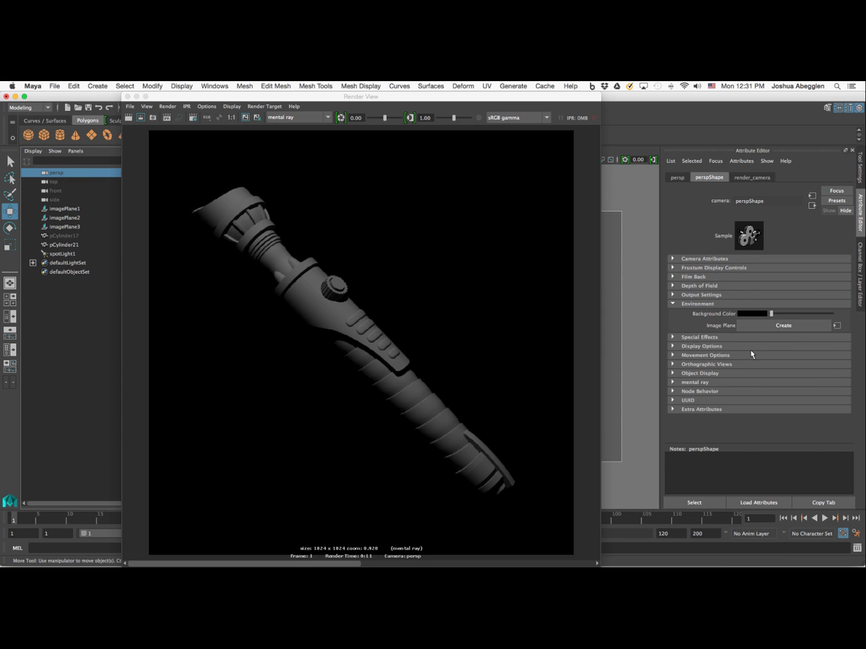
left_click(753, 315)
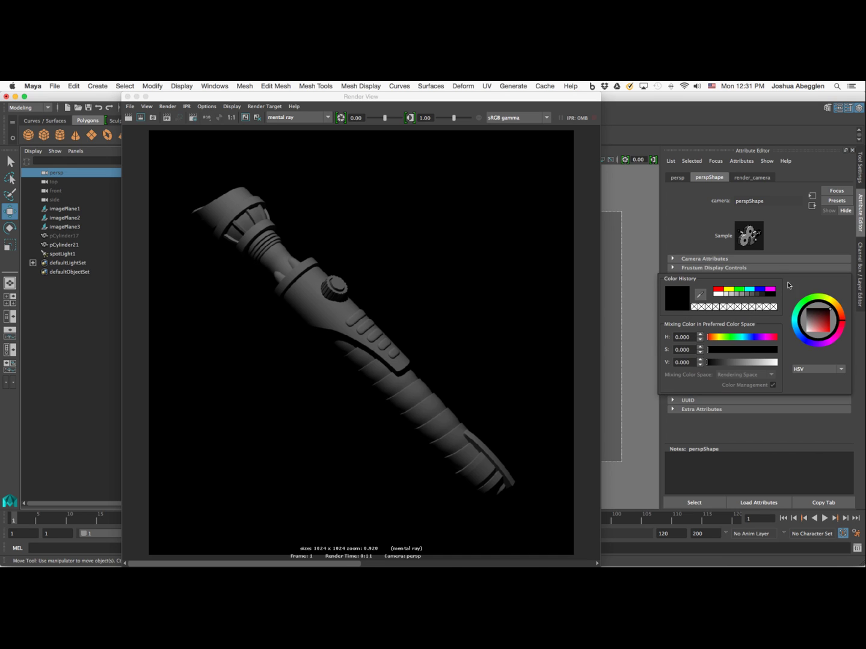
left_click(760, 296)
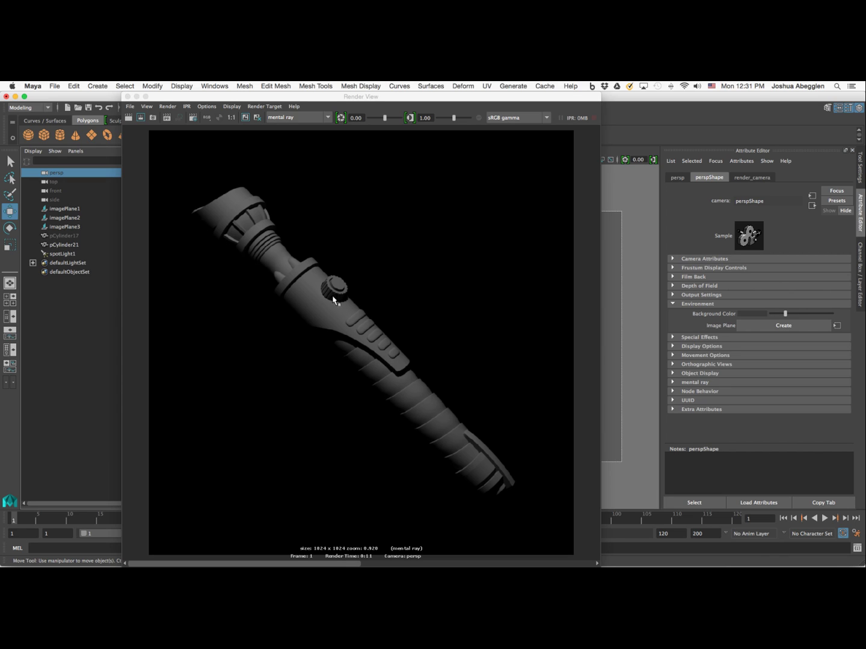
Step: Re-render the frame with the new background, keep the image and compare it with the stored renders
left_click(129, 117)
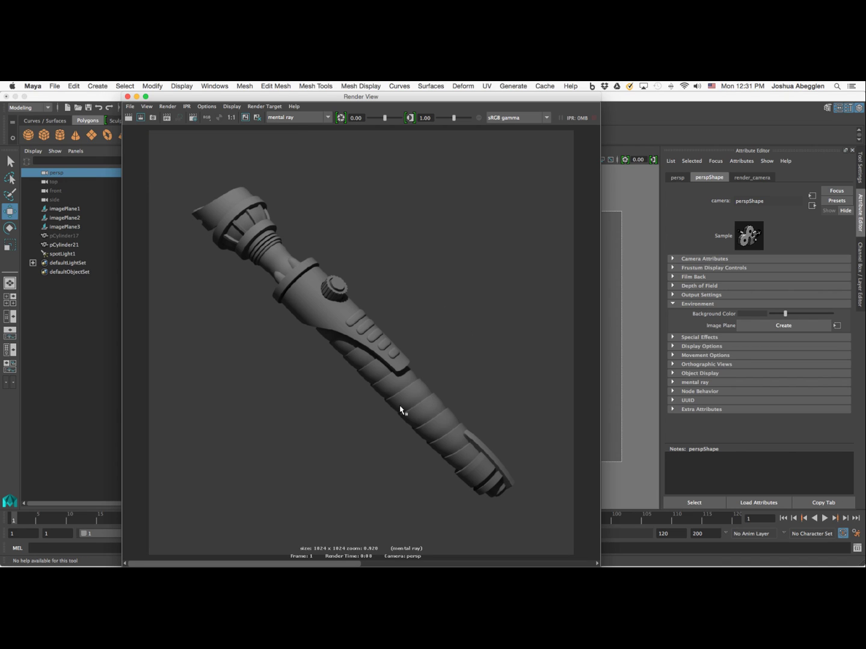
left_click(245, 118)
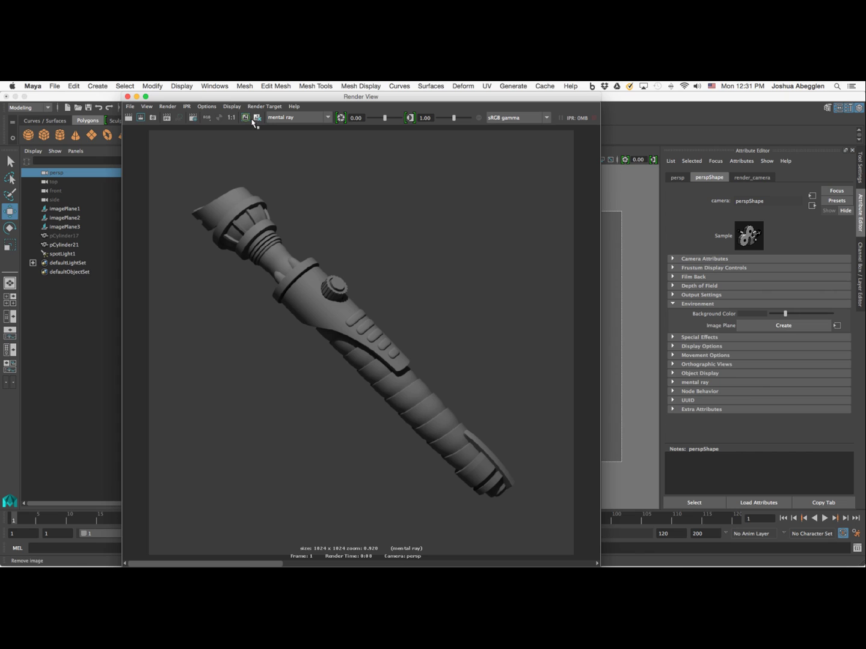
left_click(271, 566)
left_click(498, 563)
left_click(433, 566)
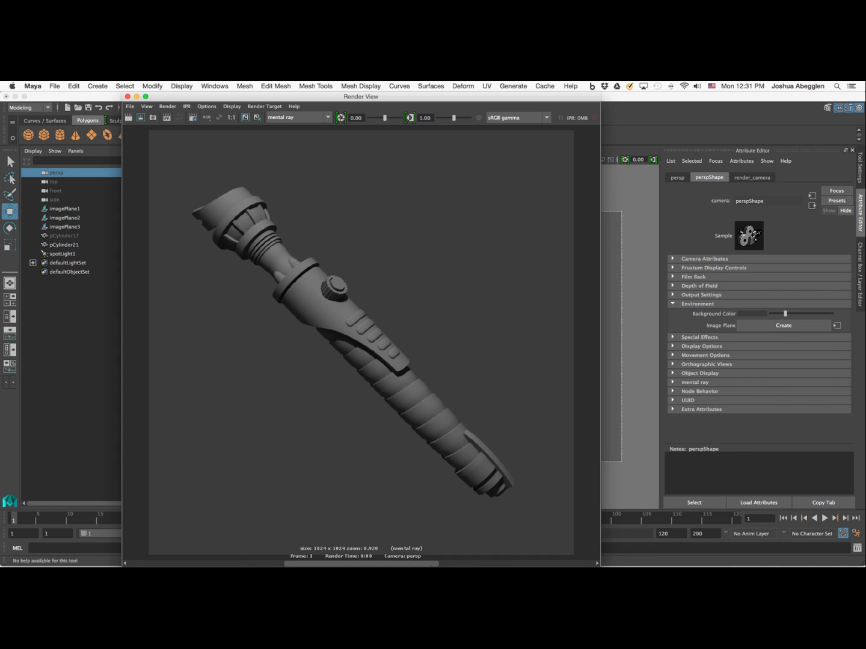
left_click_drag(354, 565, 300, 565)
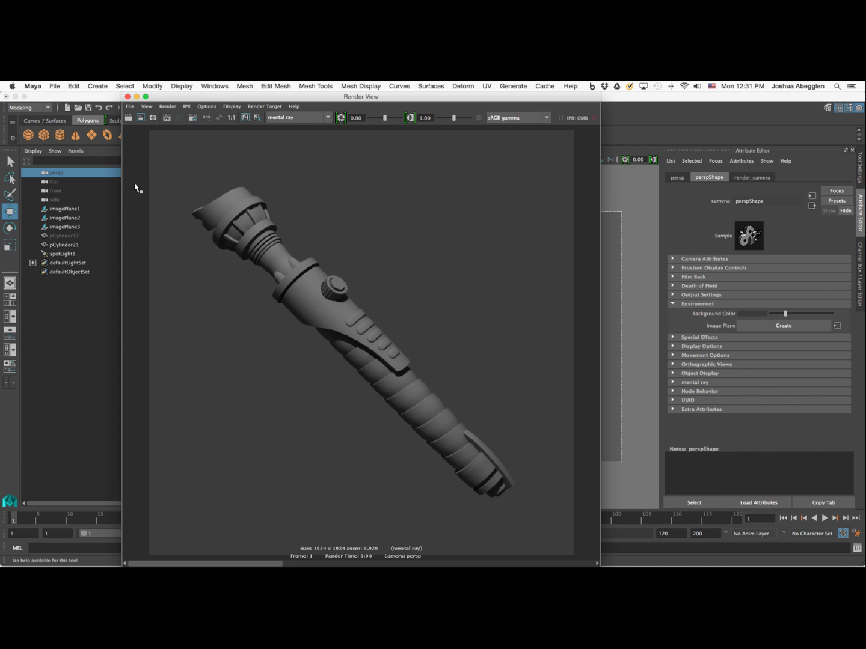
Step: Set the light radius of the spot light's raytrace shadows to 5
left_click(76, 254)
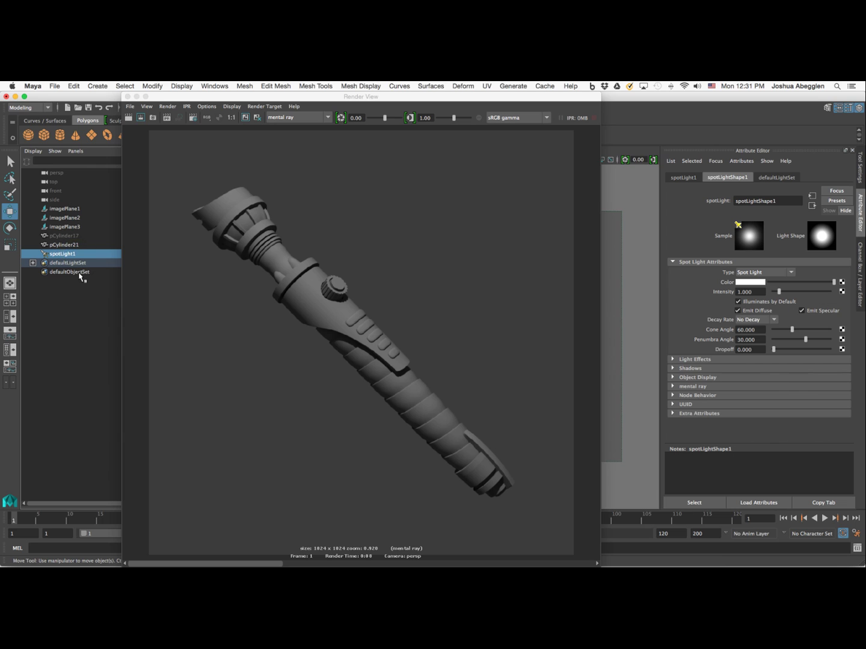
left_click(673, 369)
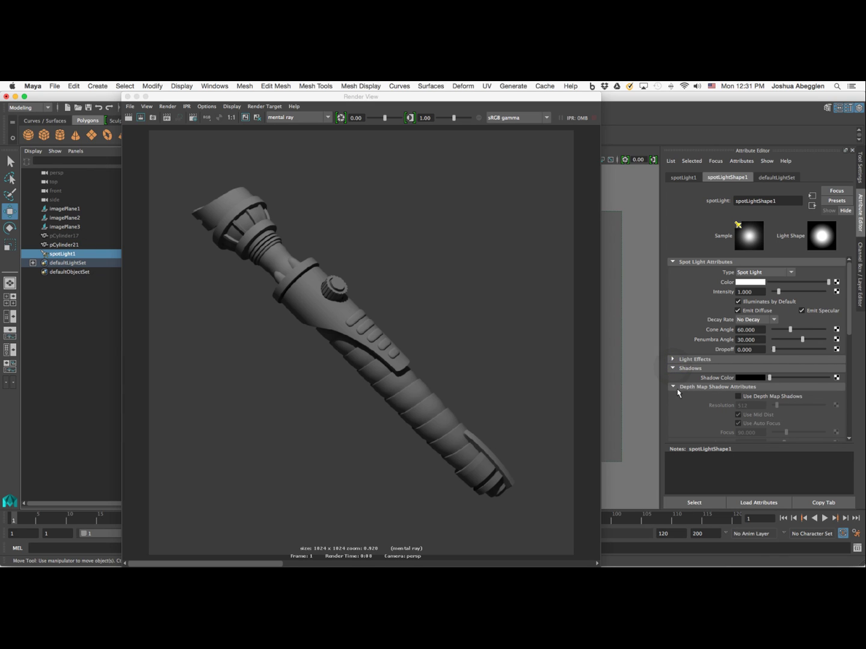
left_click(690, 392)
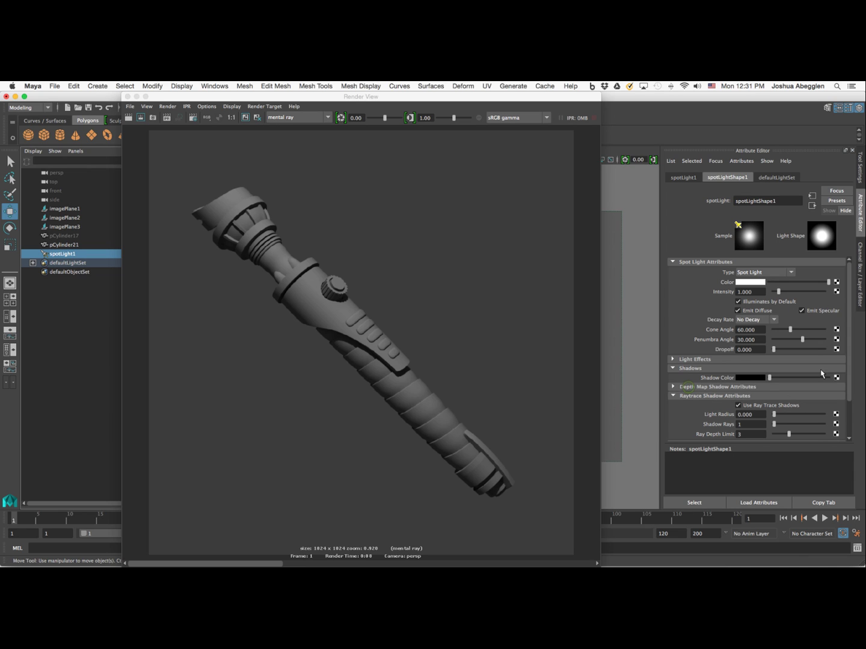
left_click_drag(850, 382, 851, 408)
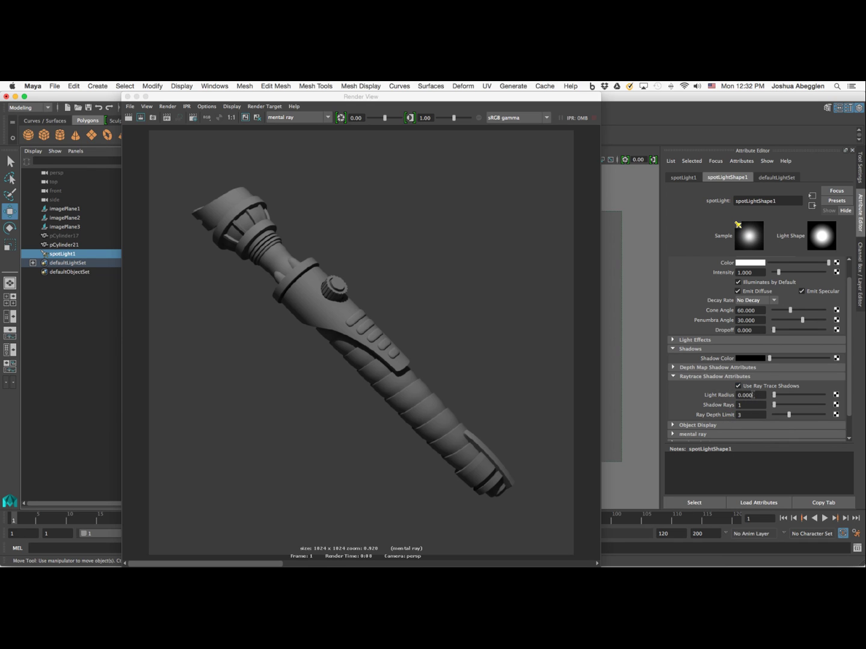
double_click(752, 395)
type("5")
key("Tab")
Step: Render a region around the lightsaber's row of buttons and inspect its shadows at actual size
left_click(246, 118)
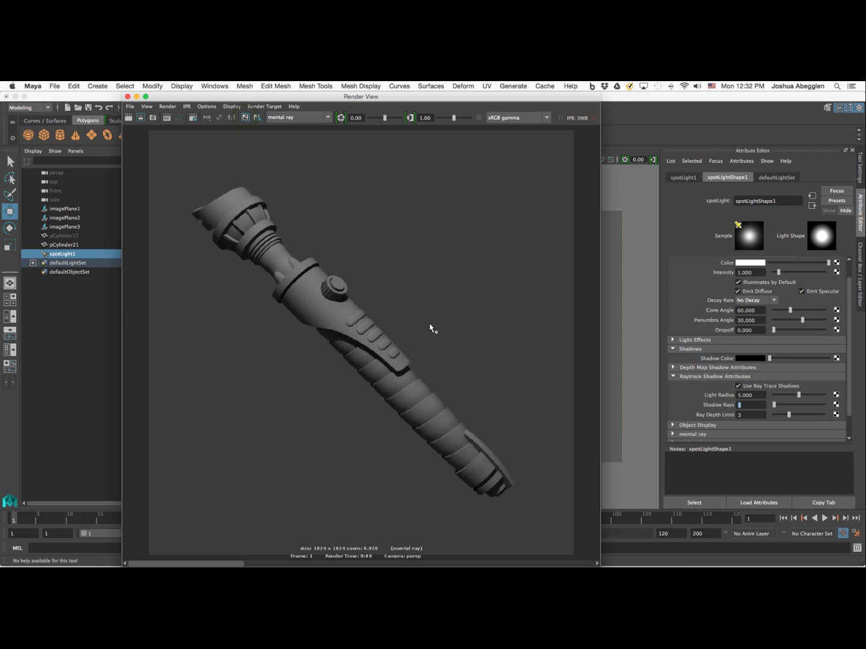
left_click_drag(437, 322, 353, 394)
left_click(141, 118)
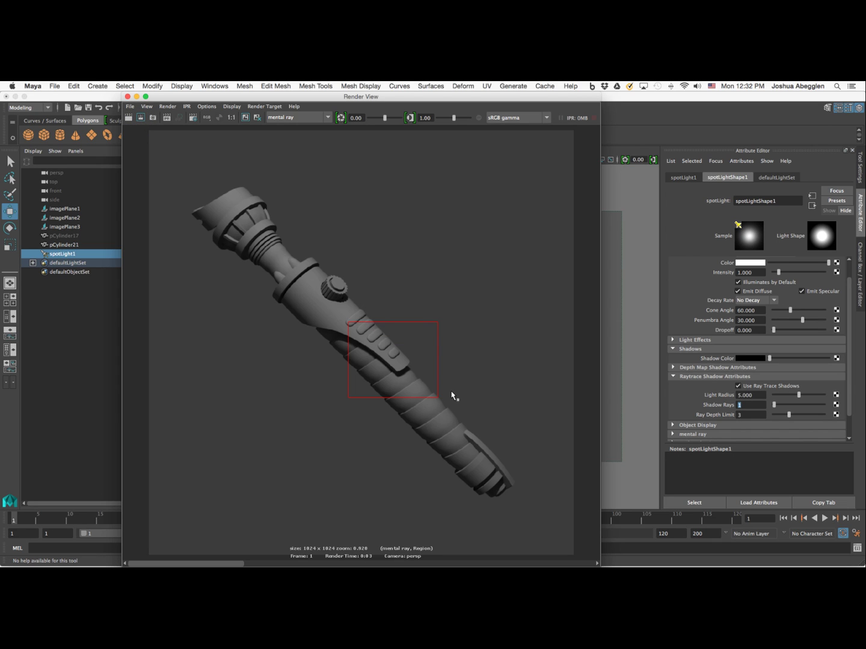
left_click(231, 117)
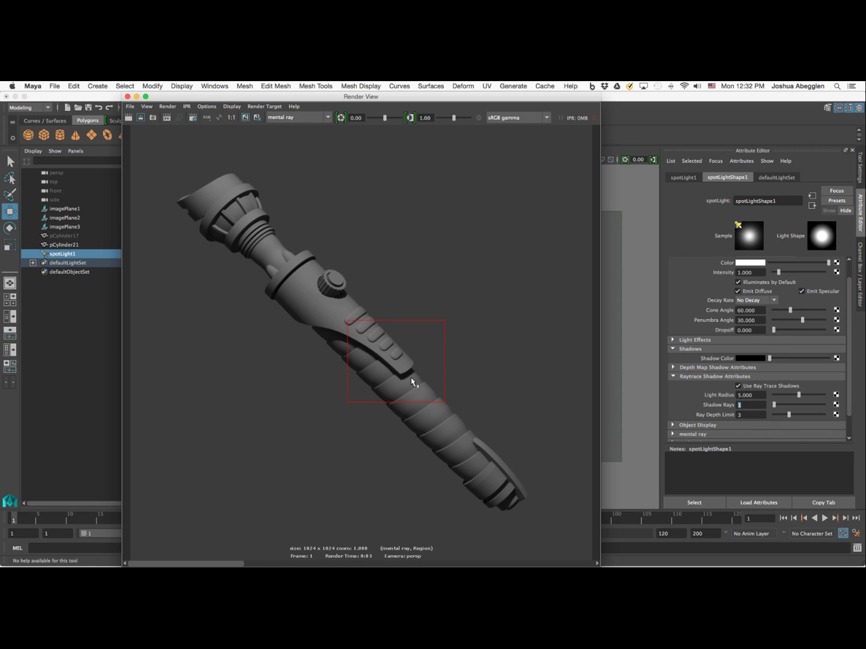
left_click(330, 374)
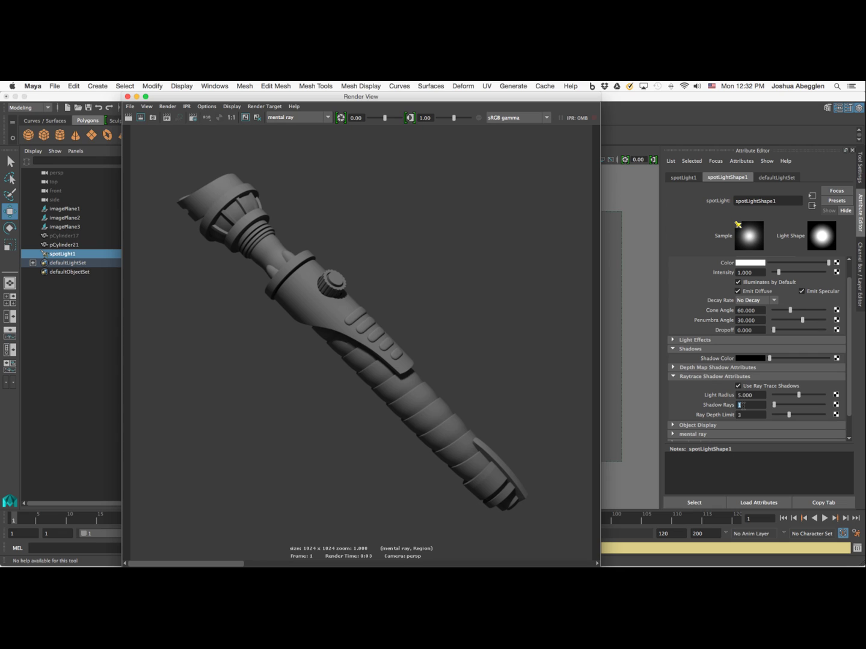
Step: Set the shadow rays of the spot light's raytrace shadows to 25
left_click(749, 404)
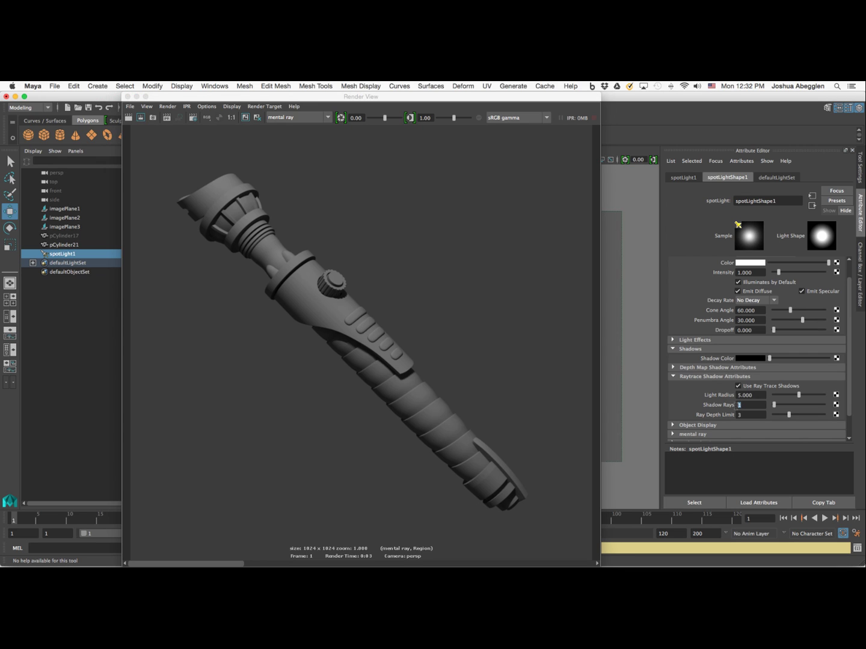
left_click(749, 415)
type("25")
key("Tab")
Step: Keep the current image and render a larger region covering the lightsaber's buttons and upper grip
left_click_drag(298, 299, 440, 391)
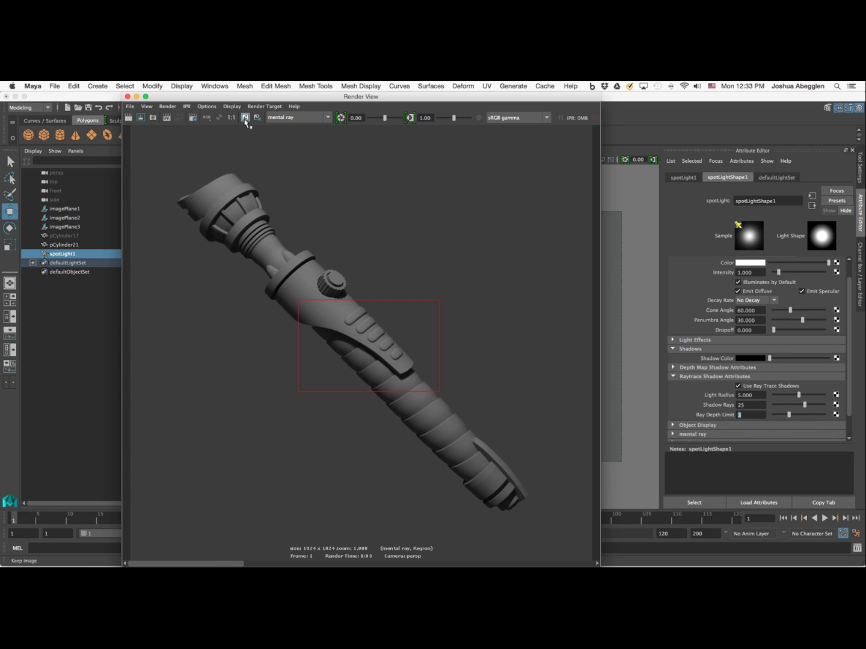
left_click(245, 119)
left_click(140, 118)
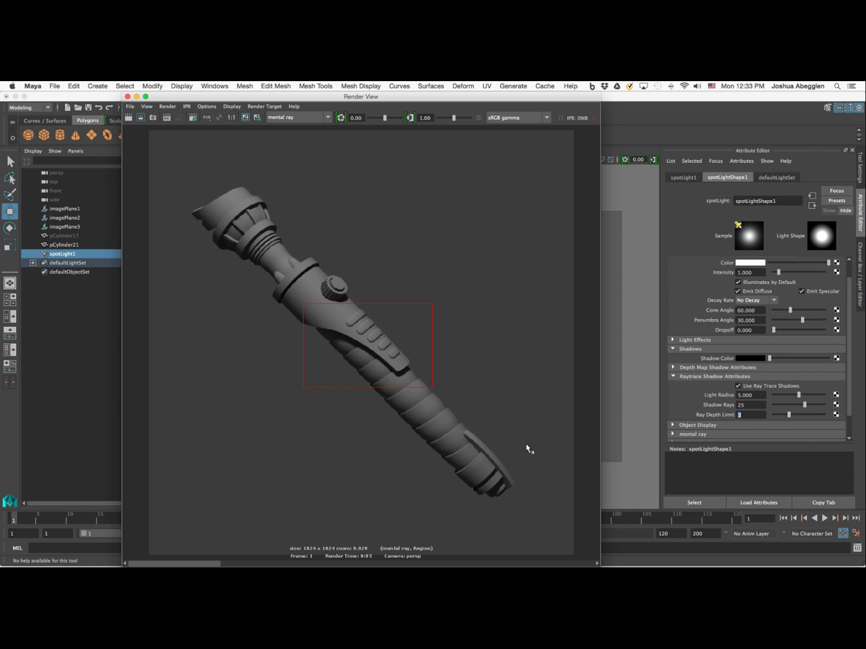
Step: View the region render at actual size, and rename the spot light to key
left_click(234, 119)
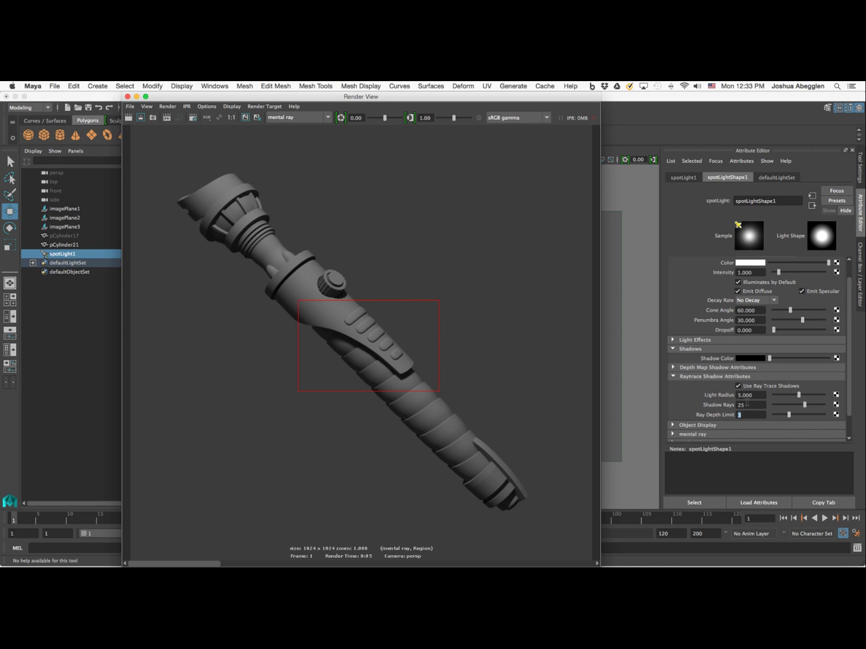
left_click(136, 96)
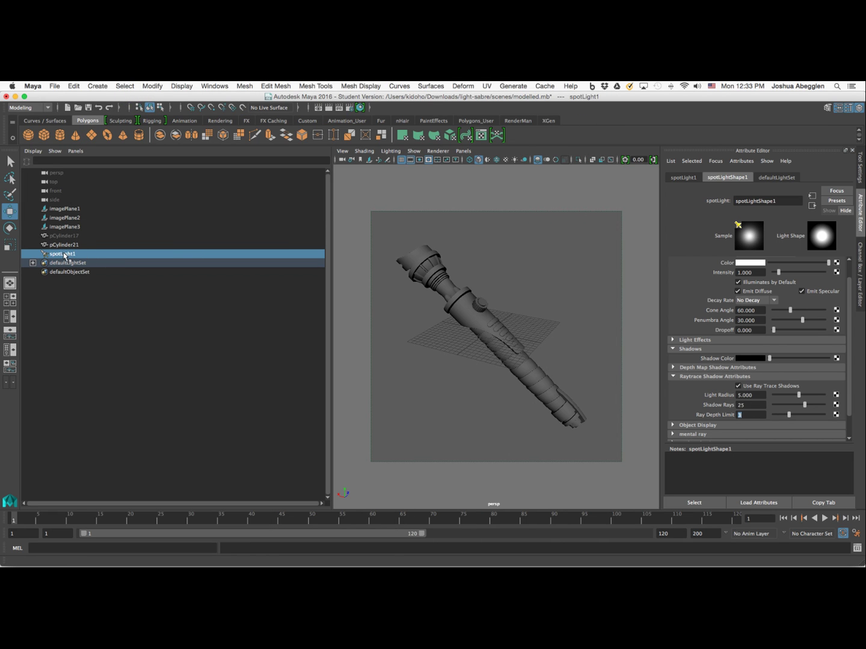
double_click(64, 256)
type("key")
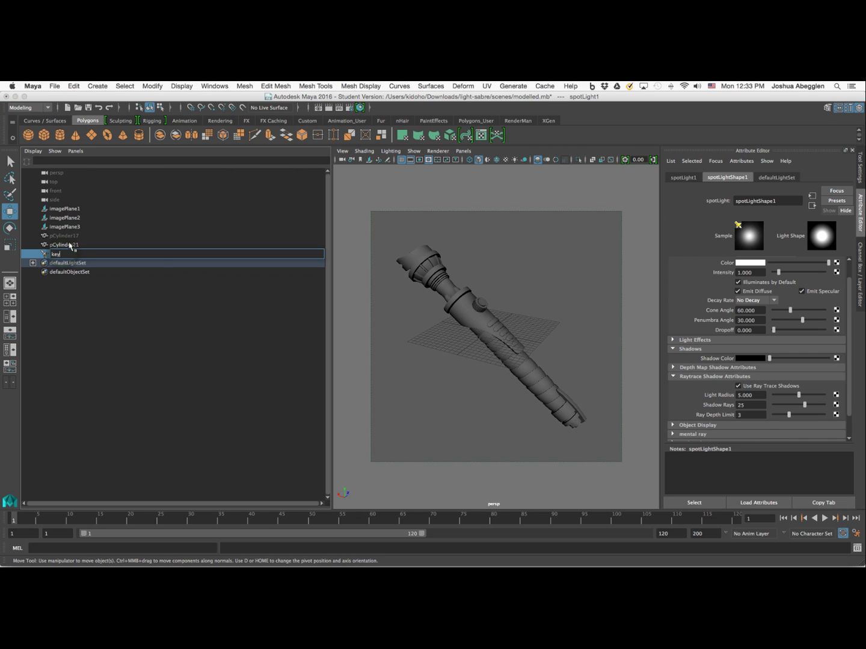
key("Return")
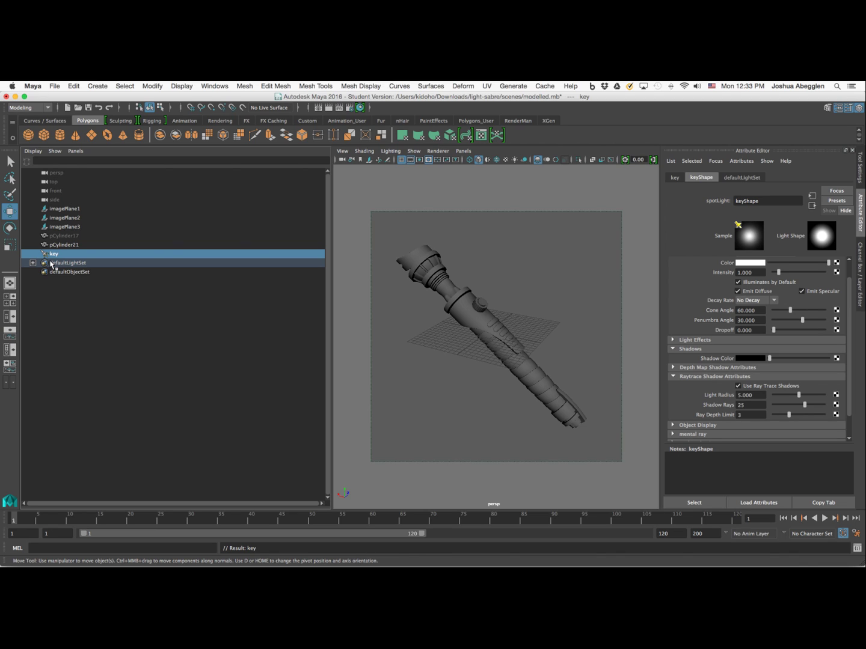
Step: Tint the key light a pale warm yellow (H 47.414, S 0.137, V 1.000) and compare a full render with the kept images
left_click(749, 263)
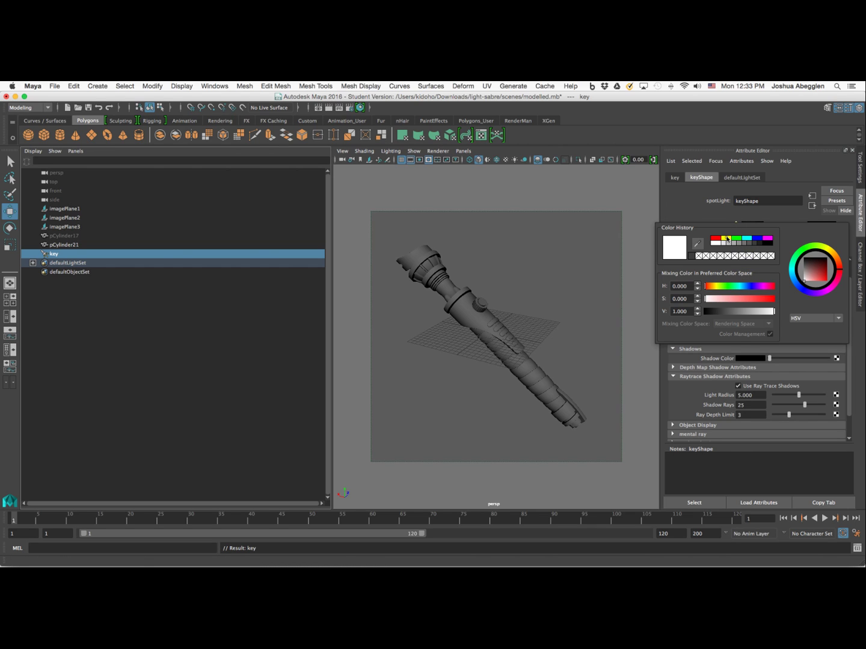
left_click(728, 240)
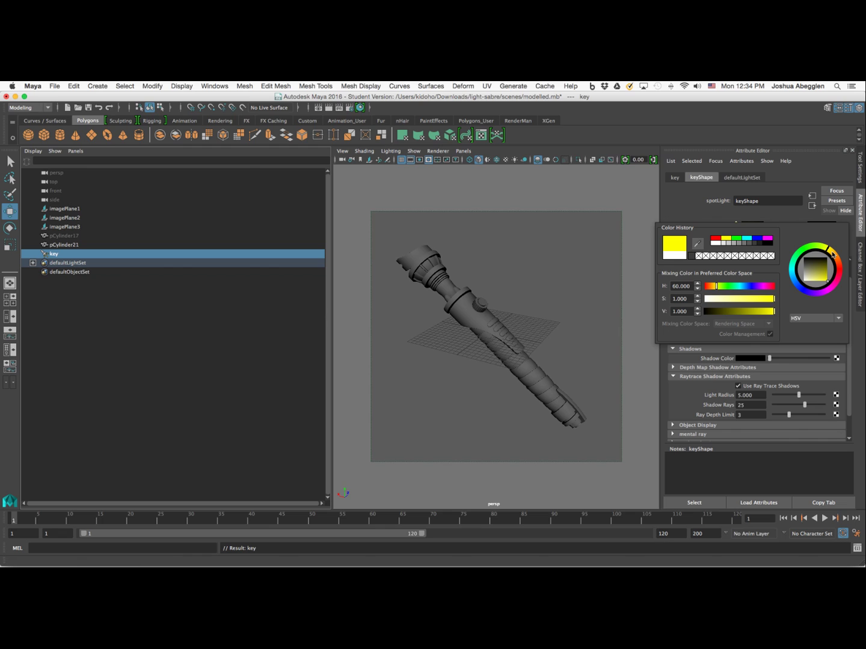
left_click_drag(828, 250, 832, 255)
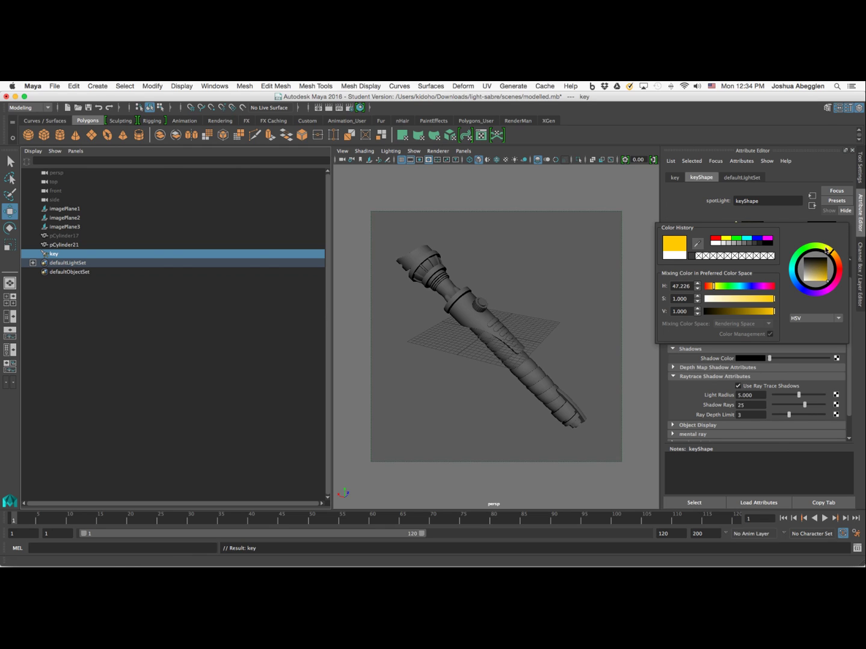
left_click_drag(833, 253, 832, 253)
left_click(831, 256)
left_click(809, 283)
left_click_drag(810, 284, 808, 287)
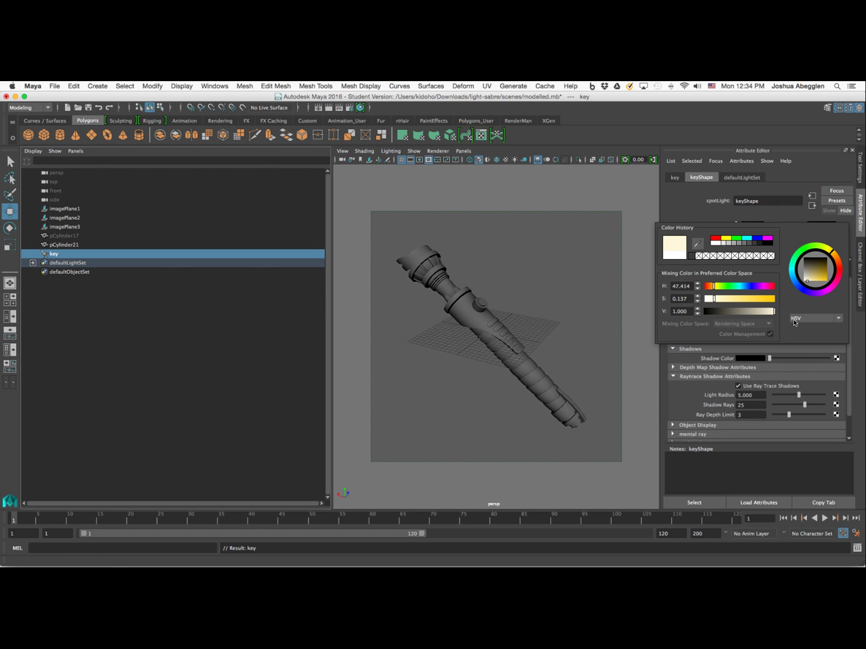
left_click(329, 110)
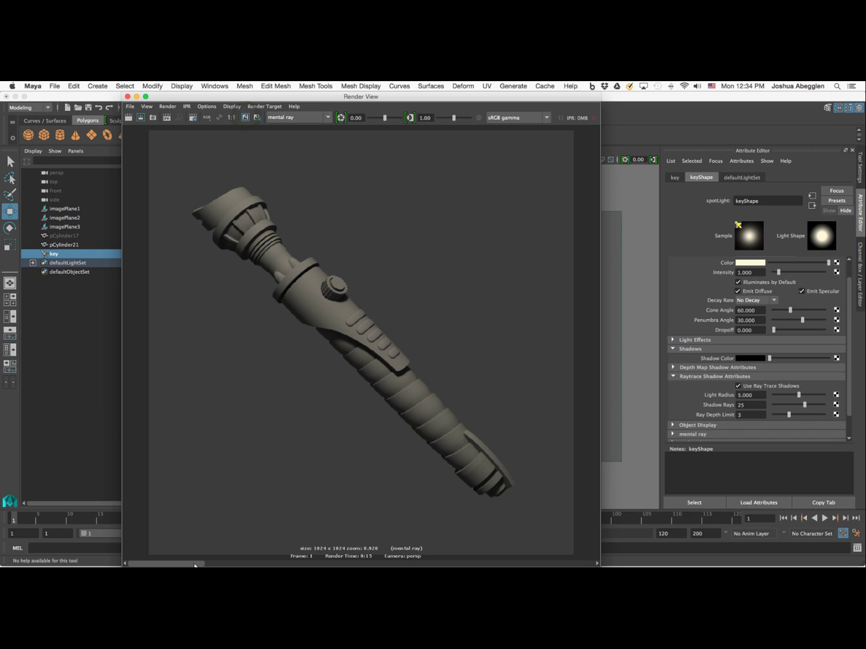
left_click_drag(192, 560, 275, 565)
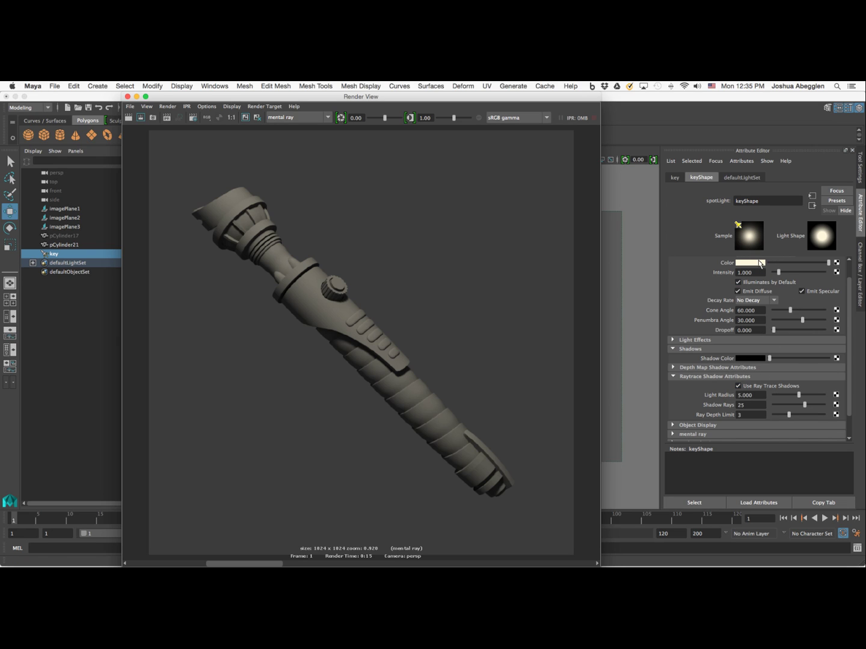
Step: Set the key light's shadow color to a very dark, slightly desaturated purple
left_click(755, 359)
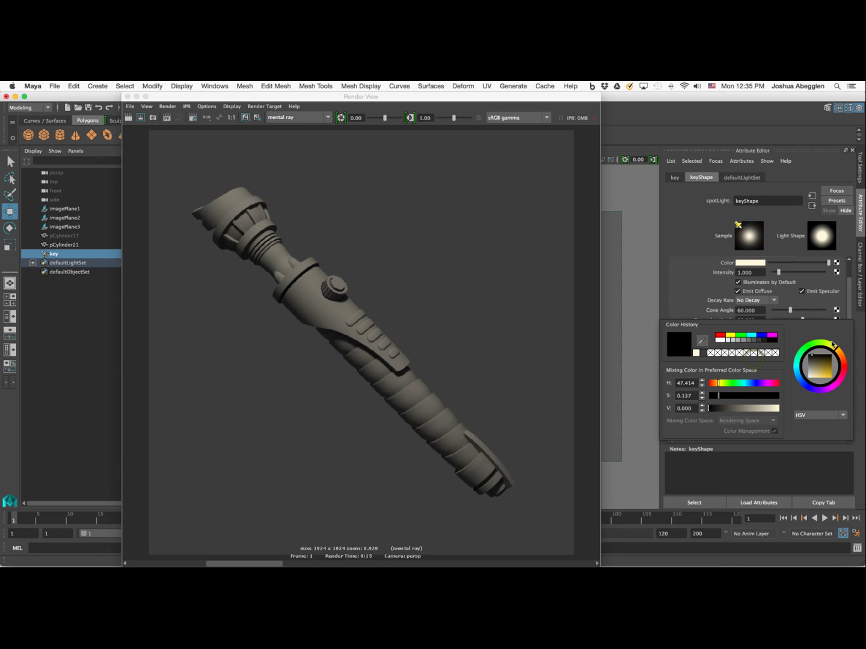
left_click_drag(830, 391, 825, 397)
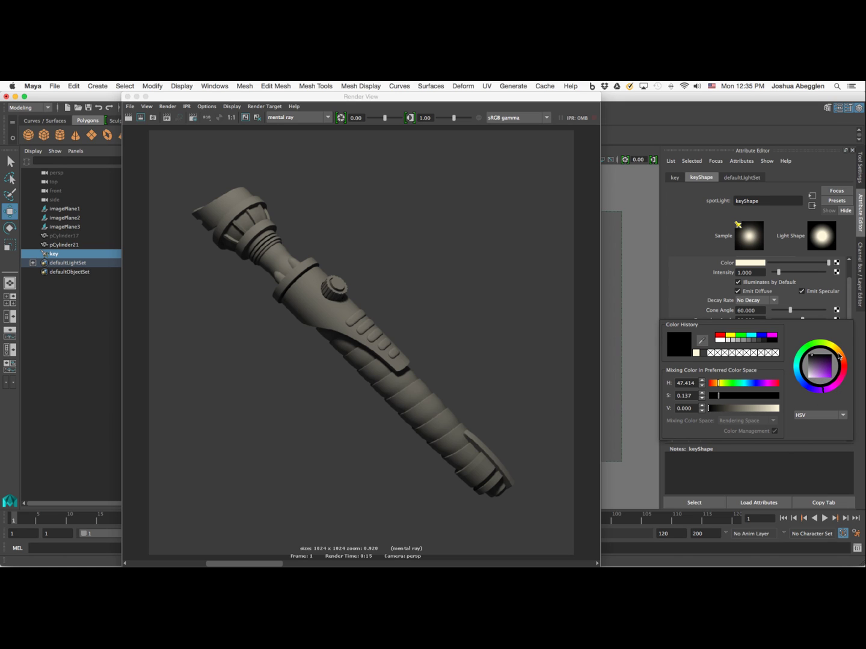
left_click(813, 359)
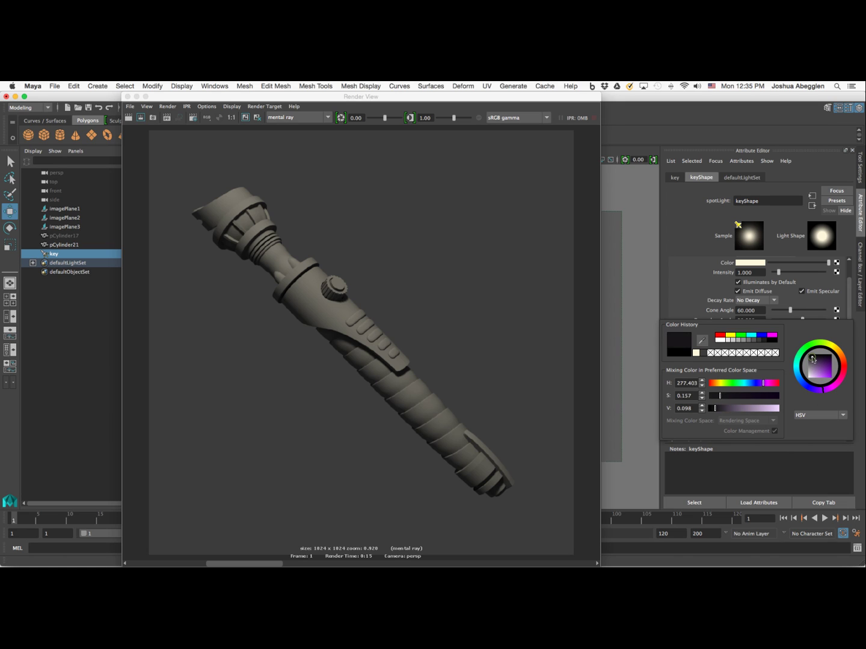
left_click_drag(812, 359, 812, 360)
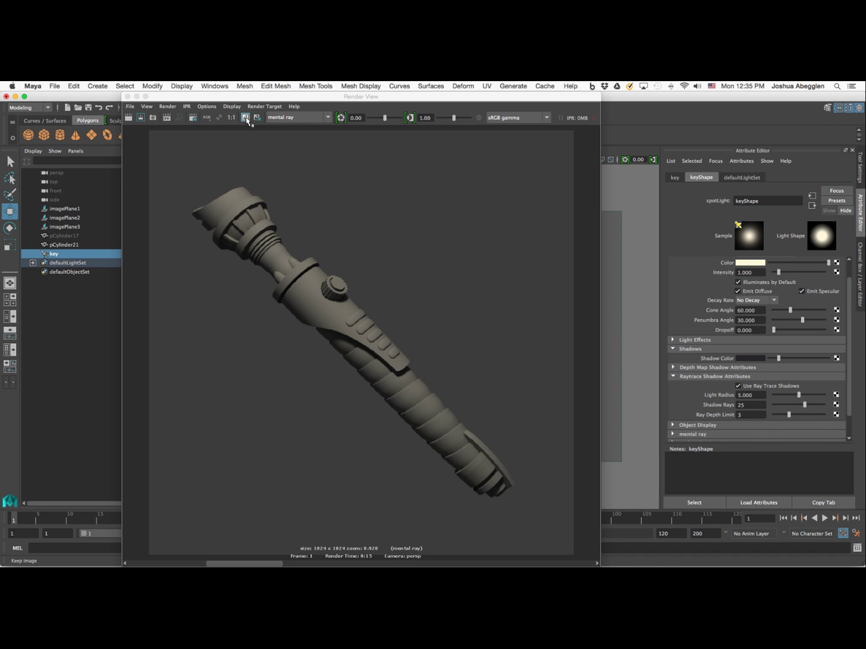
Step: Re-render the lightsaber with the tinted shadows and compare the image with the earlier kept renders
left_click(181, 126)
left_click(128, 118)
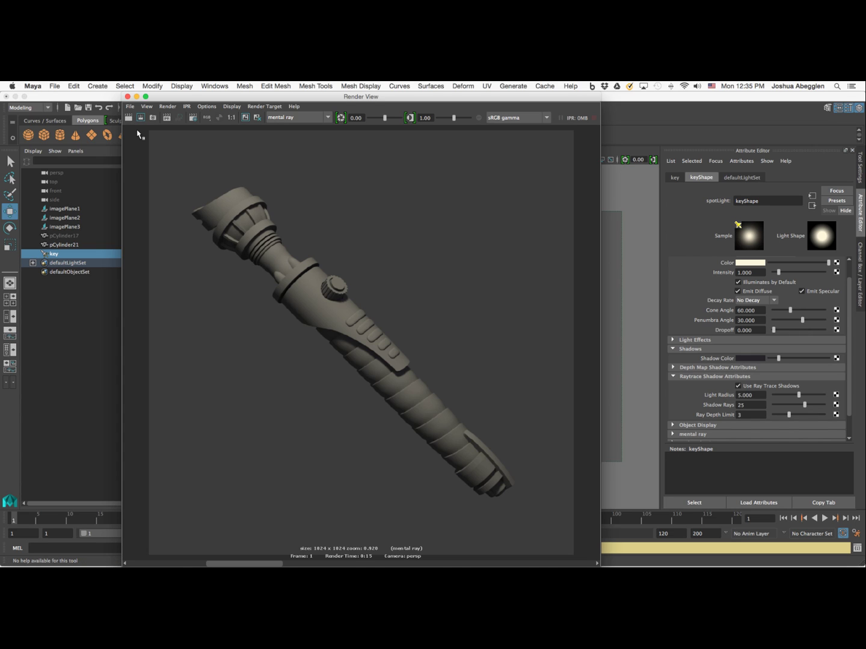
left_click(245, 118)
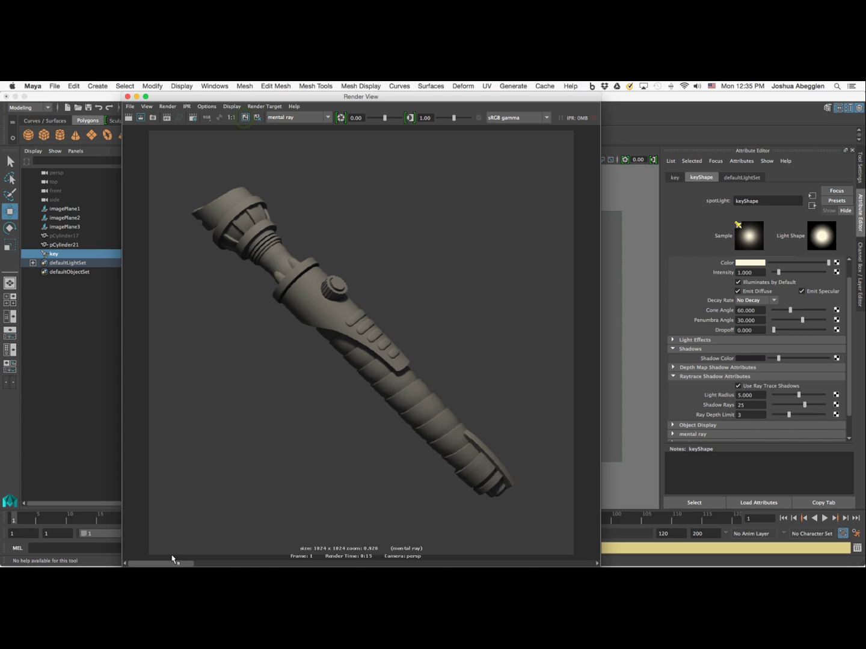
left_click_drag(179, 566, 227, 566)
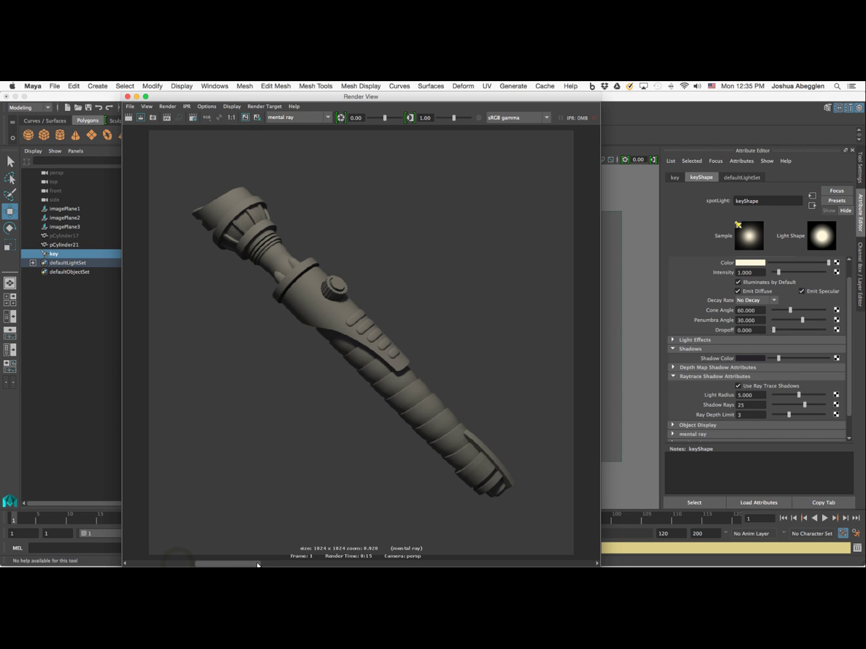
left_click(283, 565)
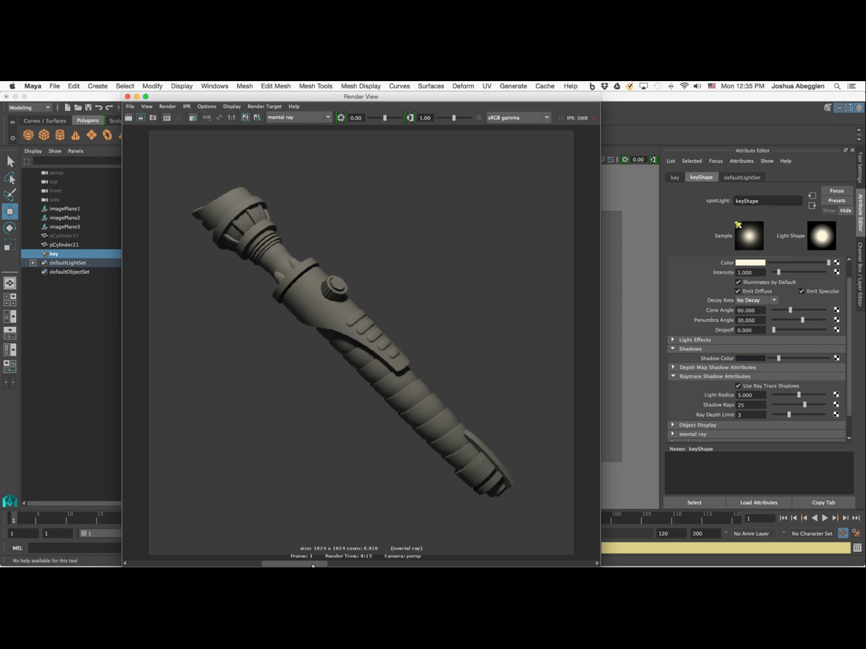
left_click_drag(290, 566, 268, 567)
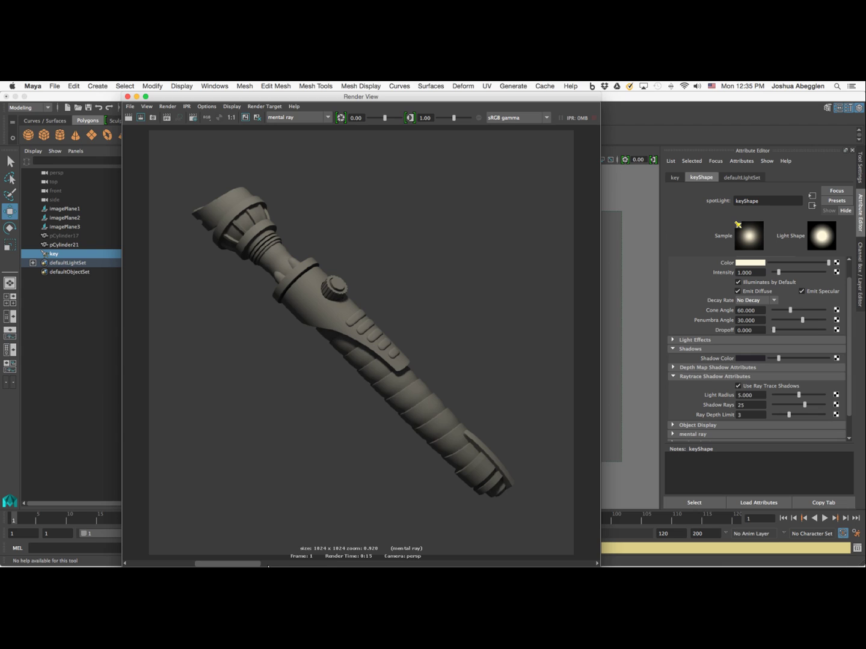
left_click_drag(259, 565, 201, 566)
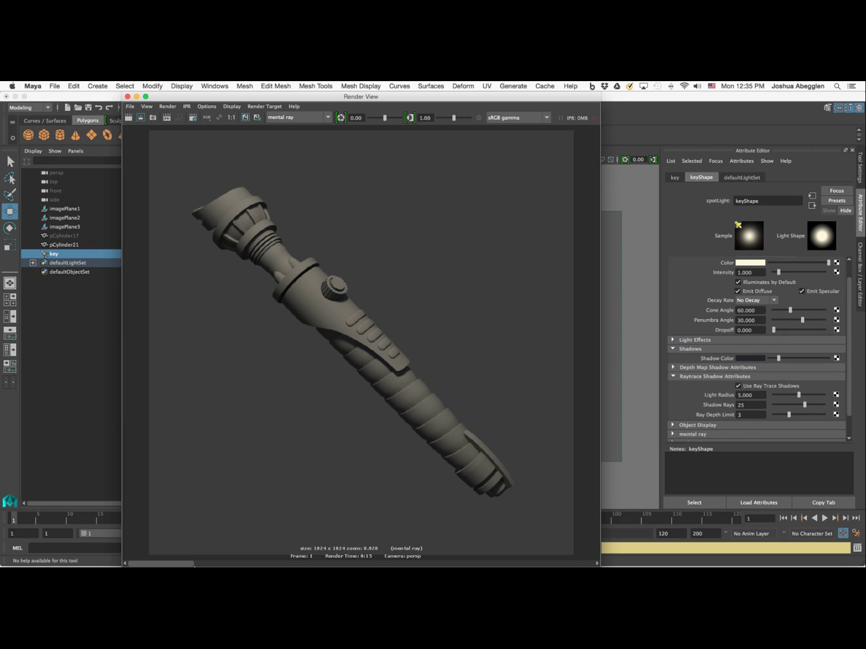
left_click(129, 96)
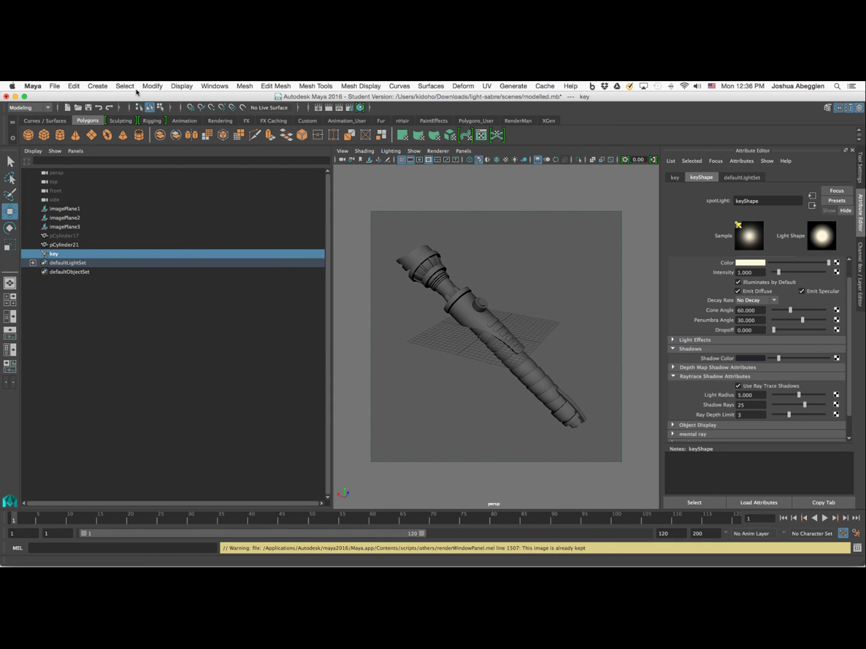
Step: Duplicate the key light and rename the copy to rim
left_click(57, 254)
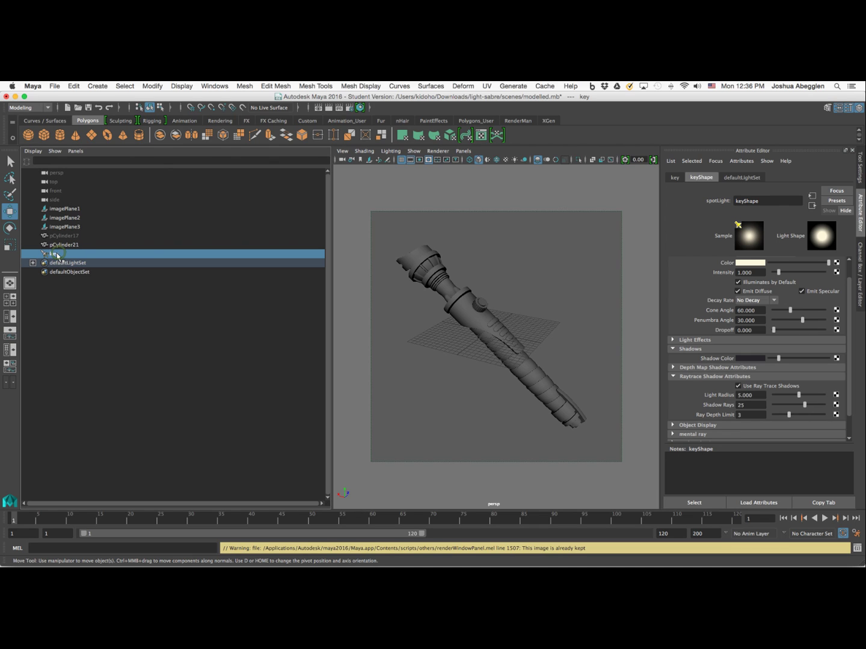
key("ctrl+d")
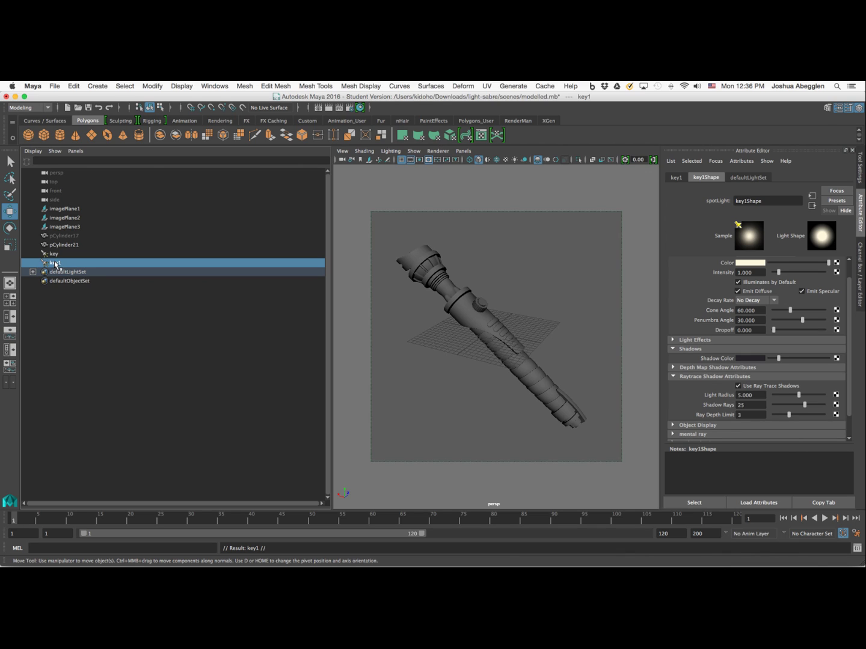
double_click(57, 264)
type("rim")
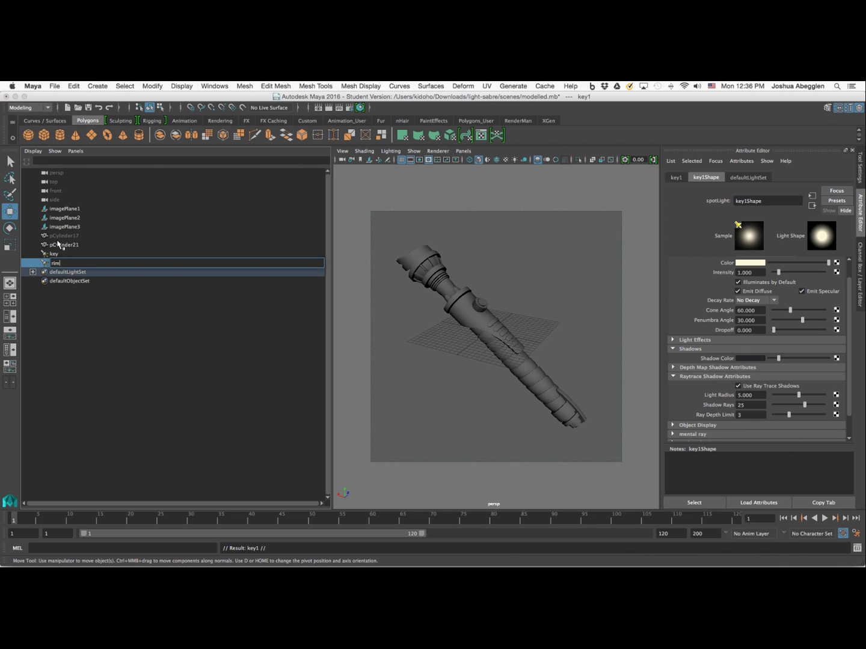
key("Return")
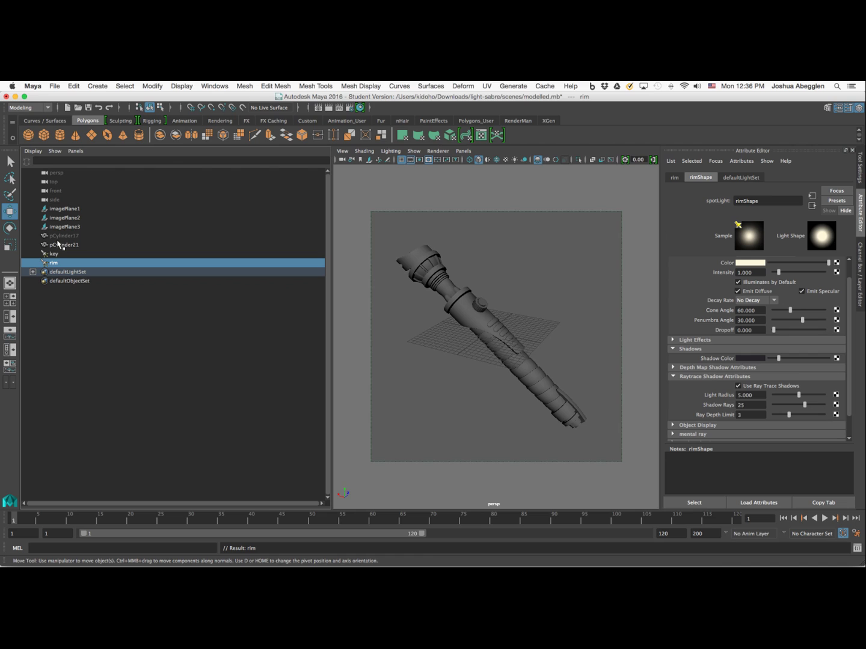
Step: Look through the rim light and orbit it to the far side of the lightsaber, keeping the whole model inside its cone
left_click(463, 151)
mouse_move(477, 161)
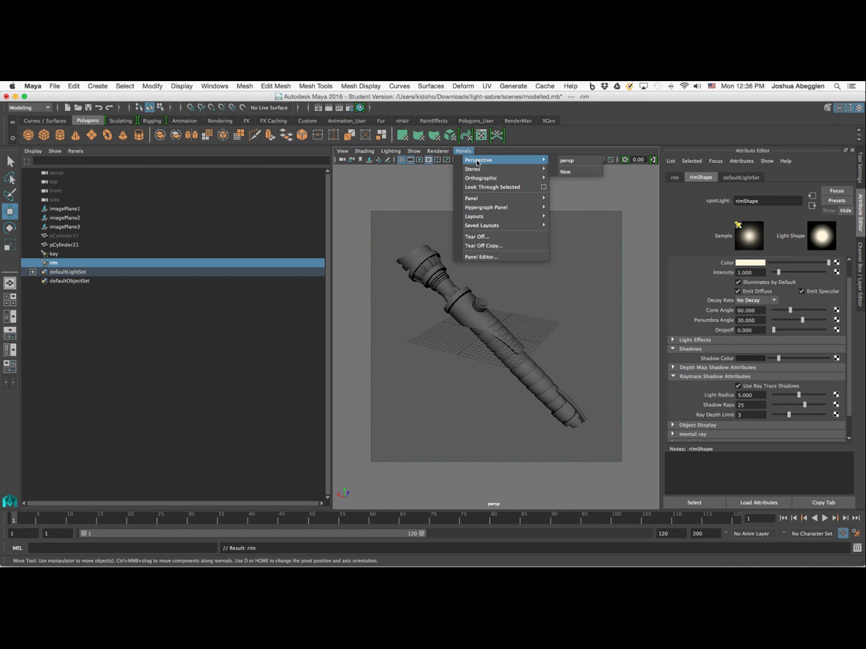
left_click(491, 187)
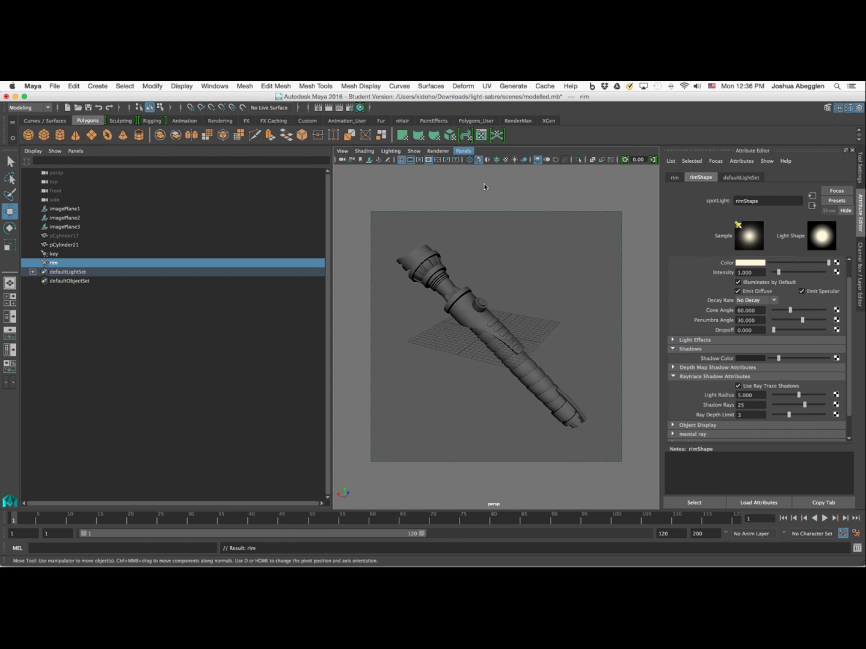
left_click_drag(486, 413, 560, 367, "alt")
right_click_drag(559, 368, 547, 351, "alt")
left_click_drag(547, 348, 545, 392, "alt")
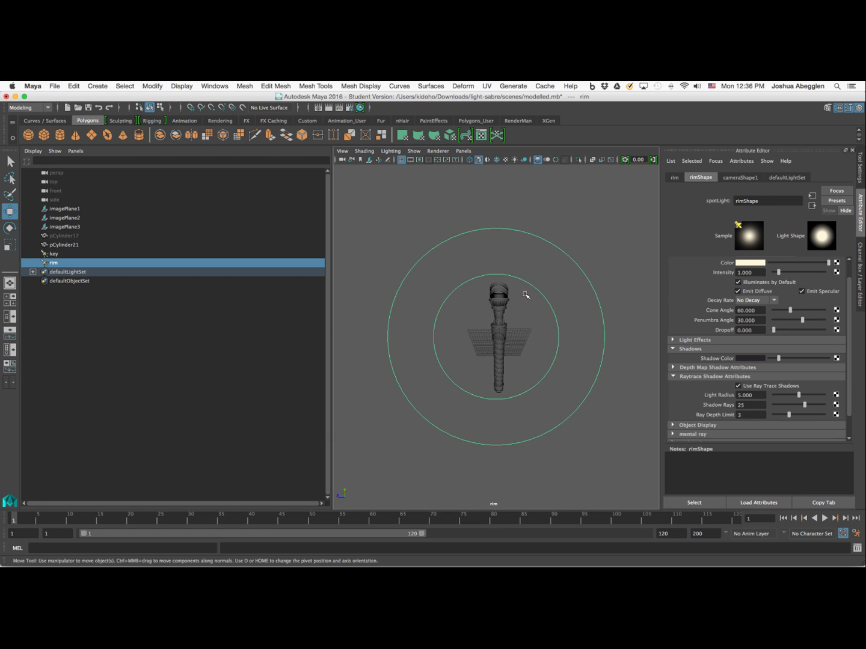
Step: Set the rim light's color to a pale cyan and return the viewport to the persp camera
left_click(748, 262)
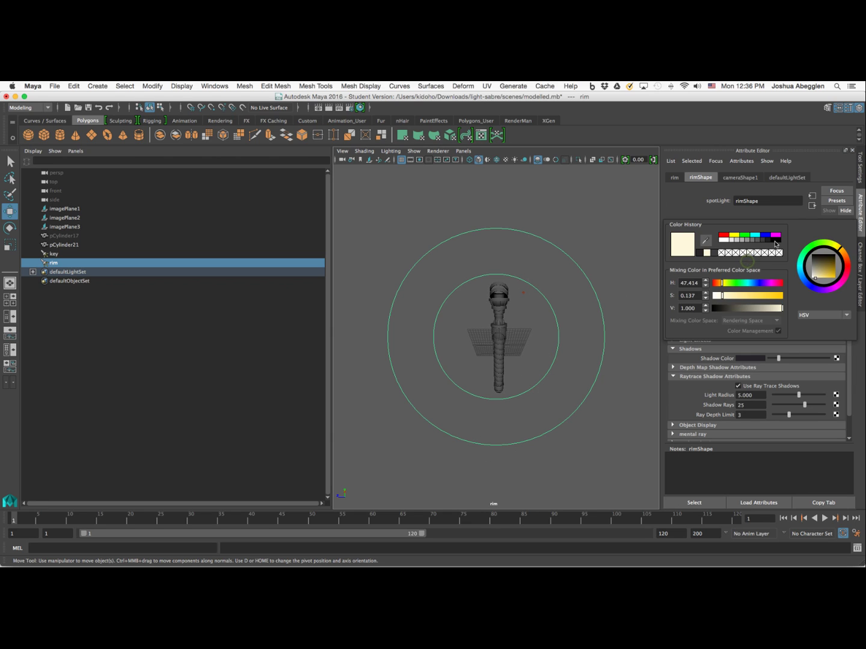
left_click(754, 235)
left_click_drag(816, 276, 816, 281)
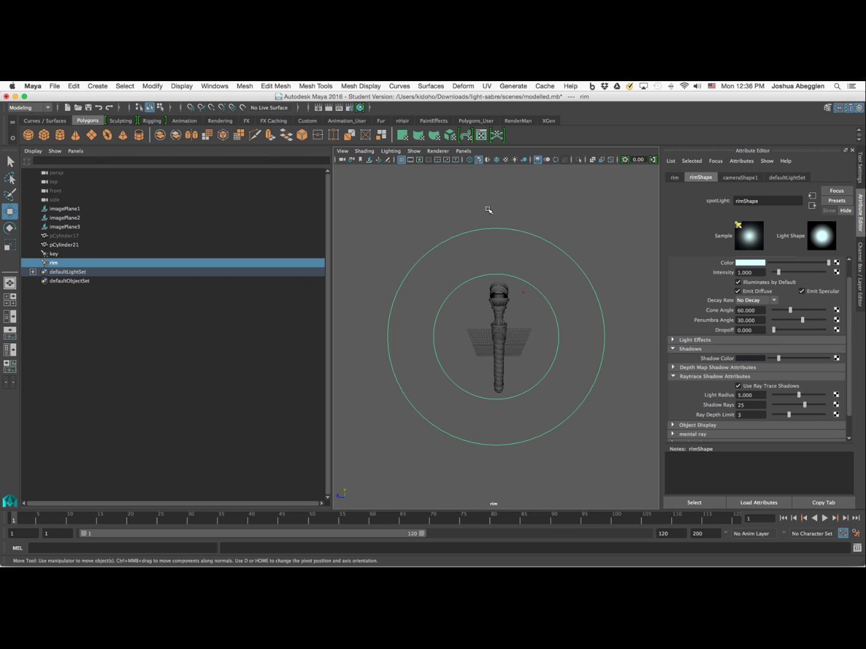
left_click(464, 151)
mouse_move(481, 159)
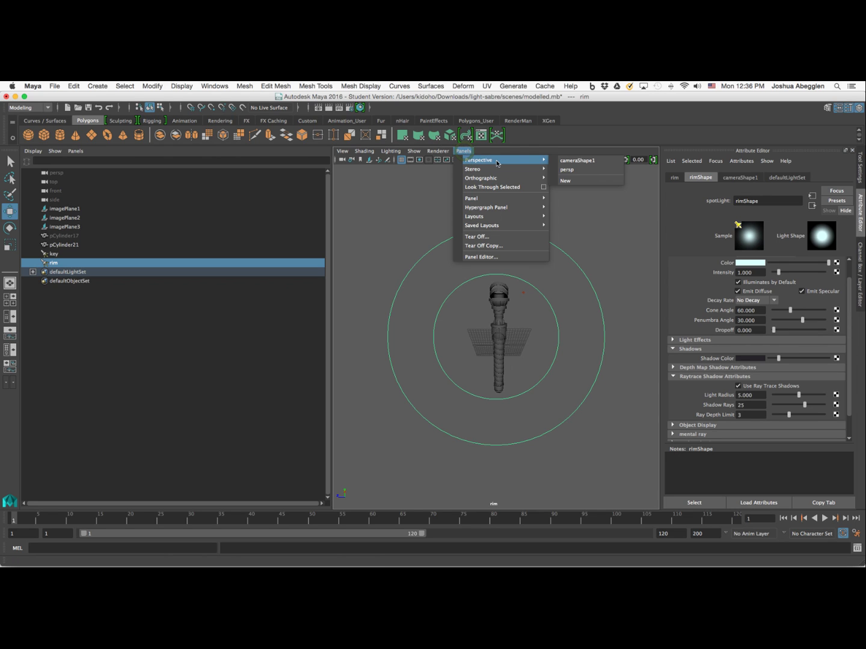
left_click(581, 159)
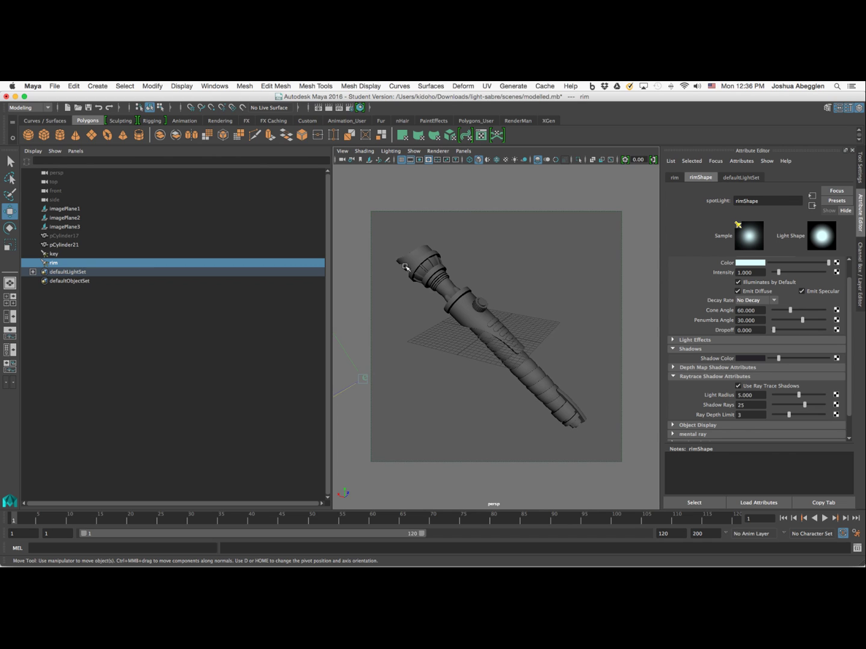
Step: Render the lightsaber with both the key and rim lights and compare it with the kept key-only image
left_click(329, 109)
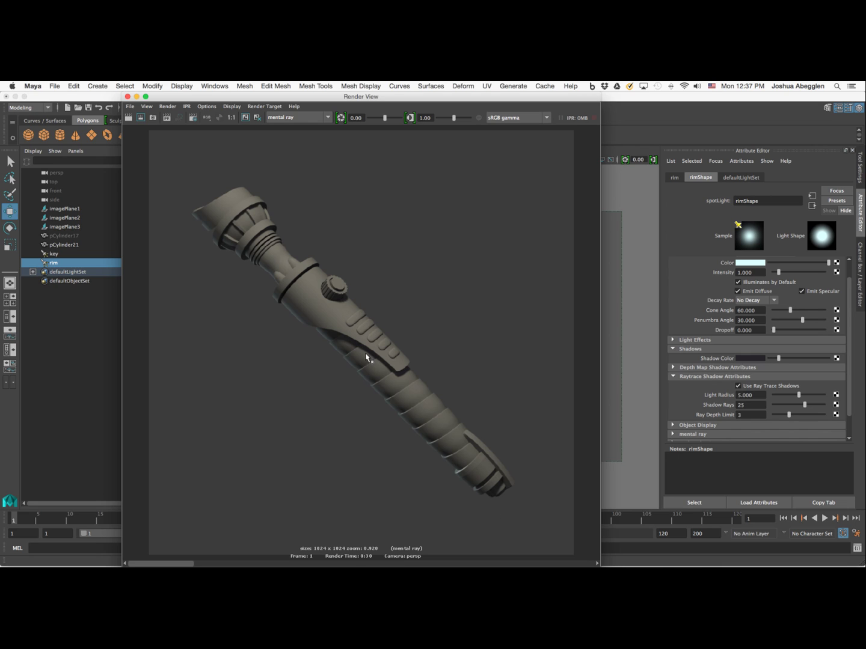
left_click(176, 564)
left_click(245, 564)
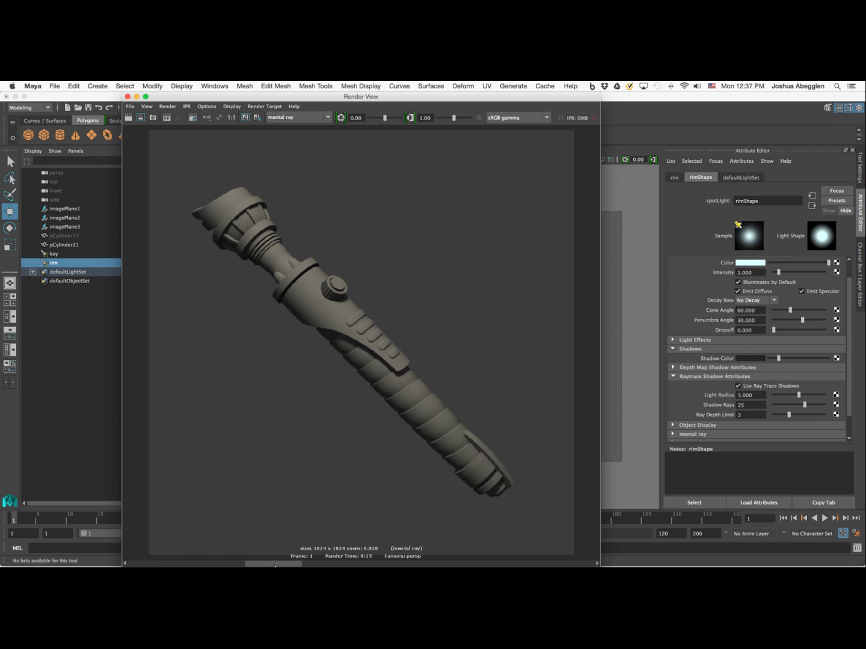
left_click(242, 564)
left_click(247, 565)
left_click(243, 566)
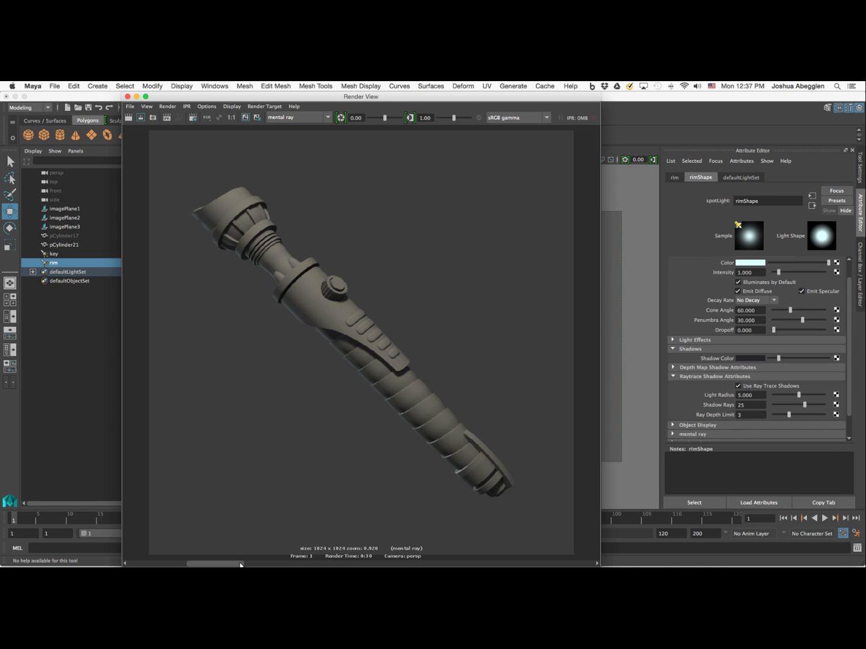
Step: Set the key light's intensity to 2 and the rim light's intensity to 1.5
left_click(55, 254)
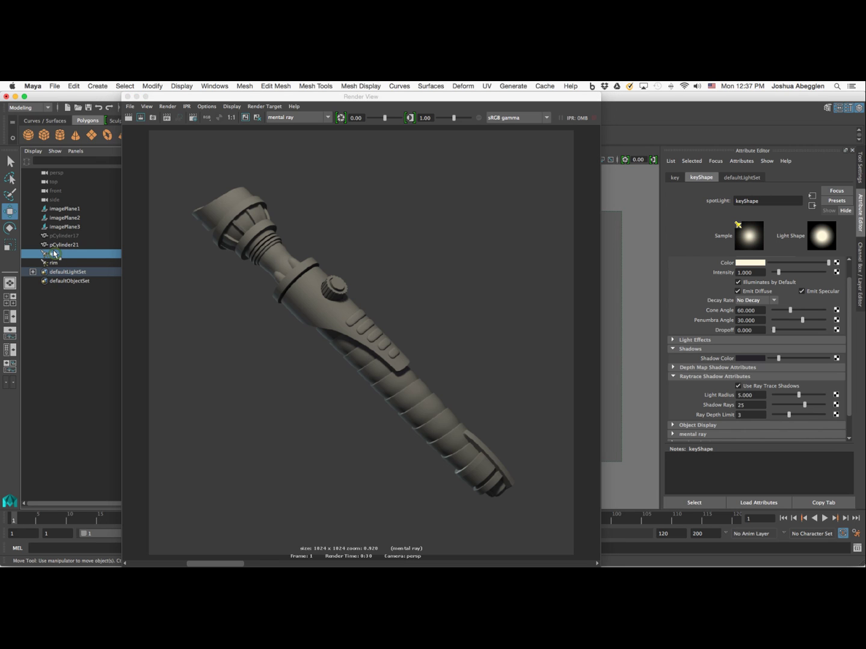
double_click(760, 272)
type("2")
key("Return")
left_click(56, 263)
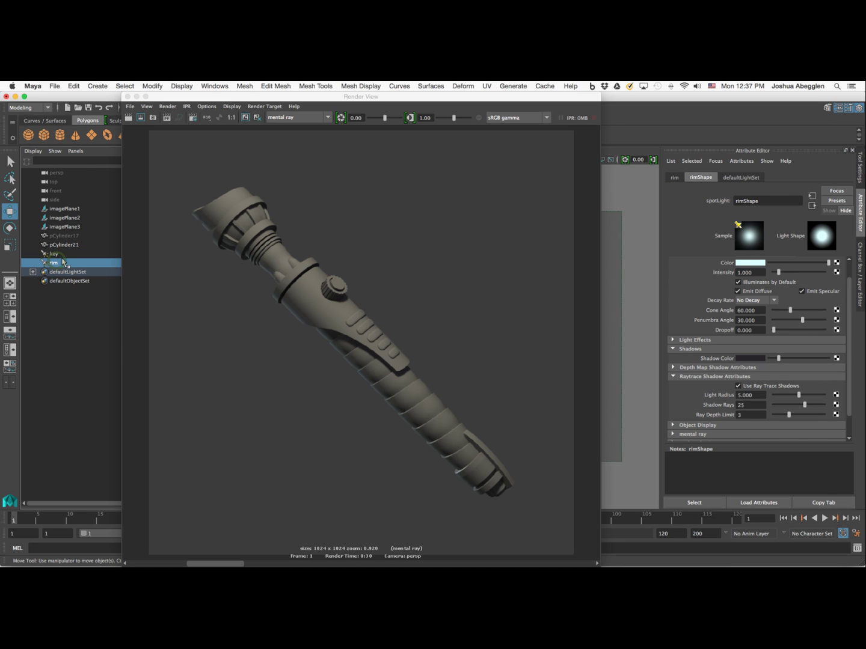
double_click(757, 273)
type("1.5")
key("Return")
Step: Render the lightsaber with the brighter key and rim lights, keep the image and compare it with the earlier kept renders
left_click(245, 119)
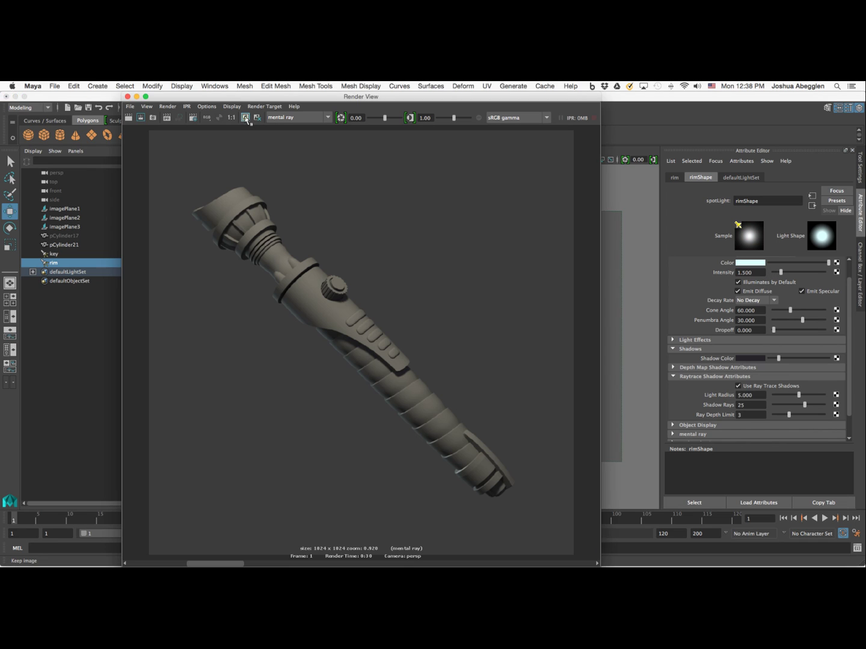
left_click(128, 118)
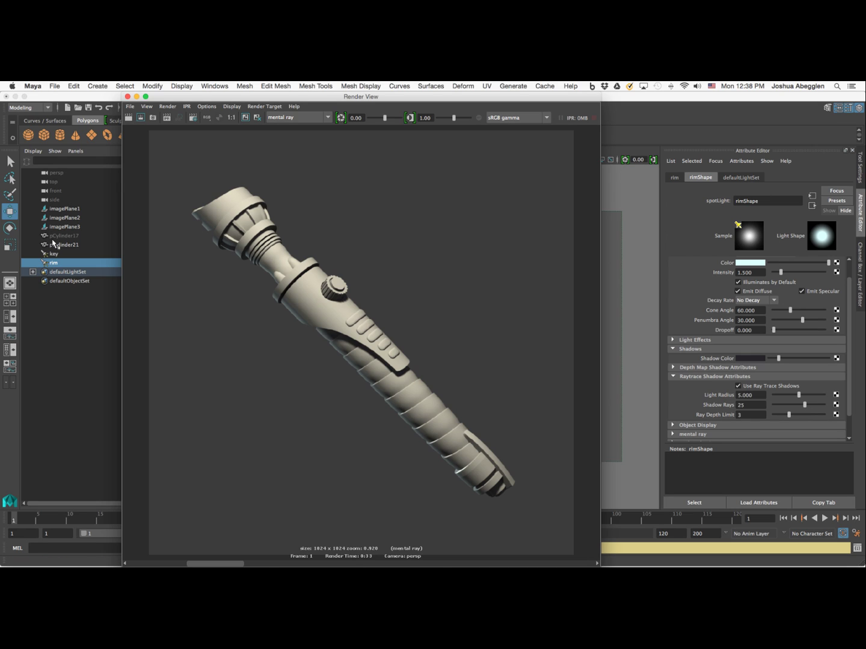
left_click(244, 118)
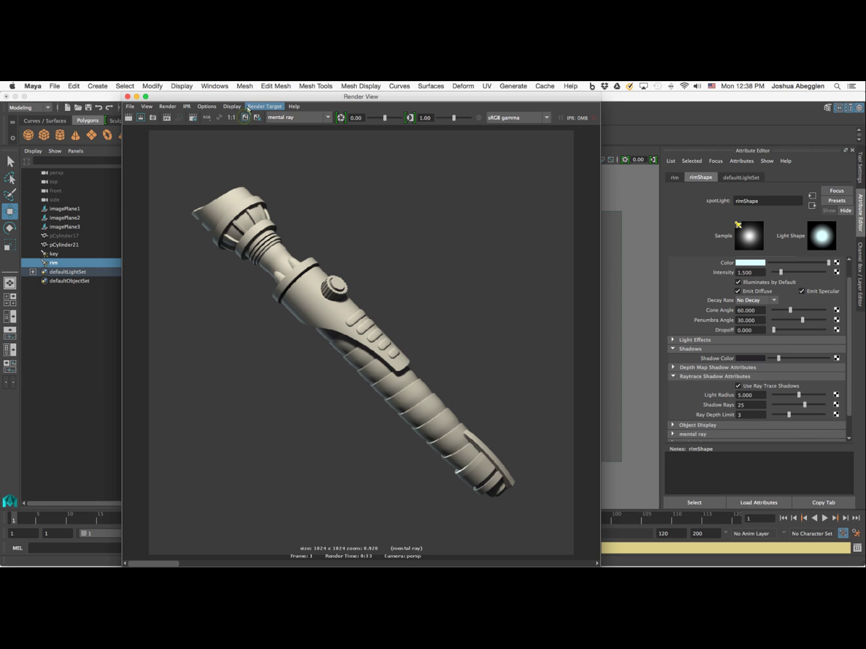
left_click_drag(164, 565, 237, 565)
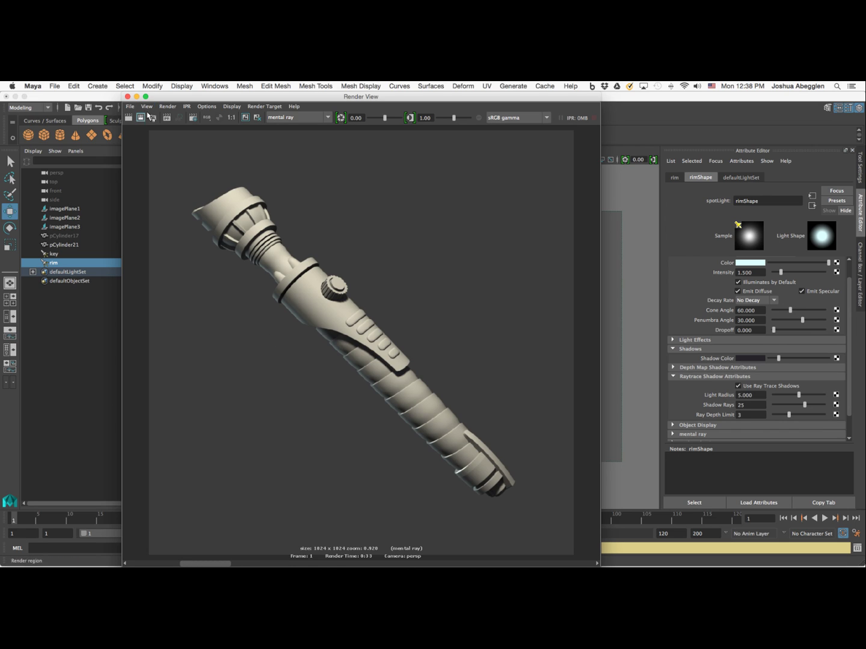
left_click(136, 98)
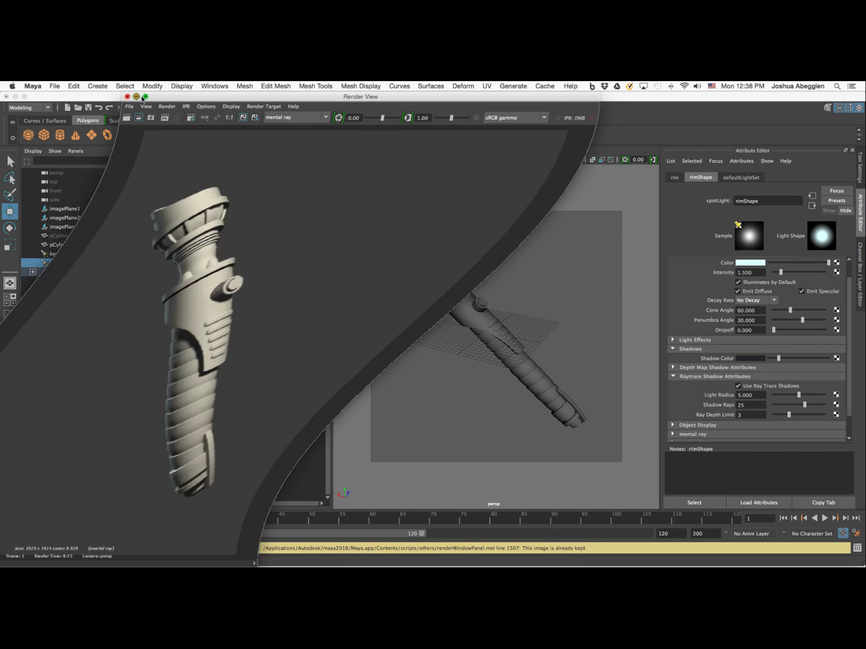
Step: Duplicate the key light and rename the copy to fill
left_click(68, 254)
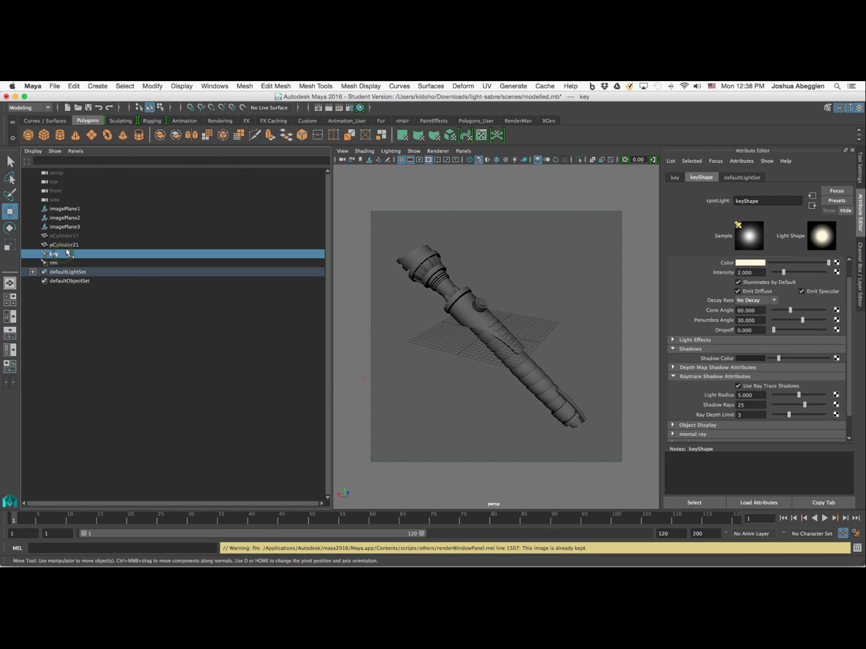
key("ctrl+d")
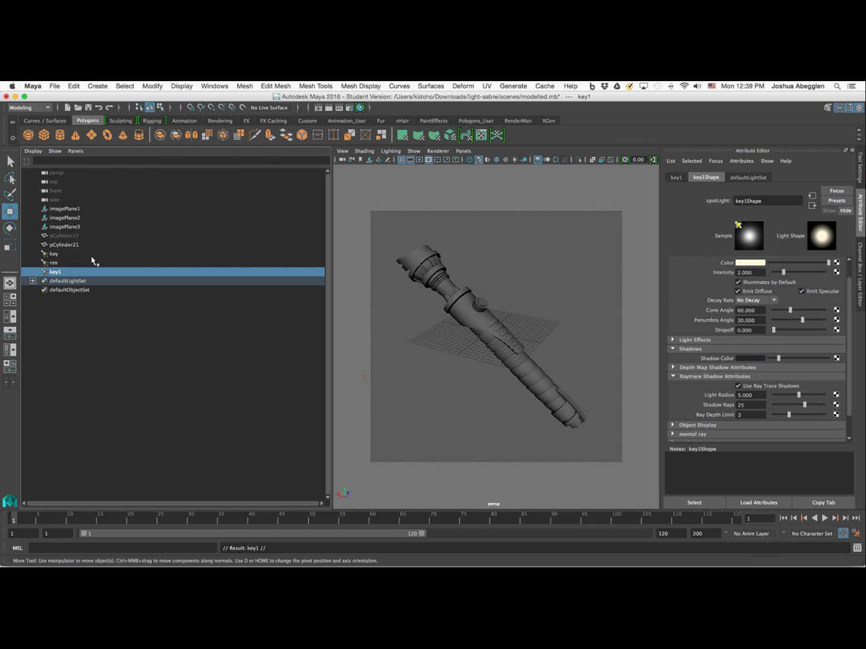
double_click(56, 273)
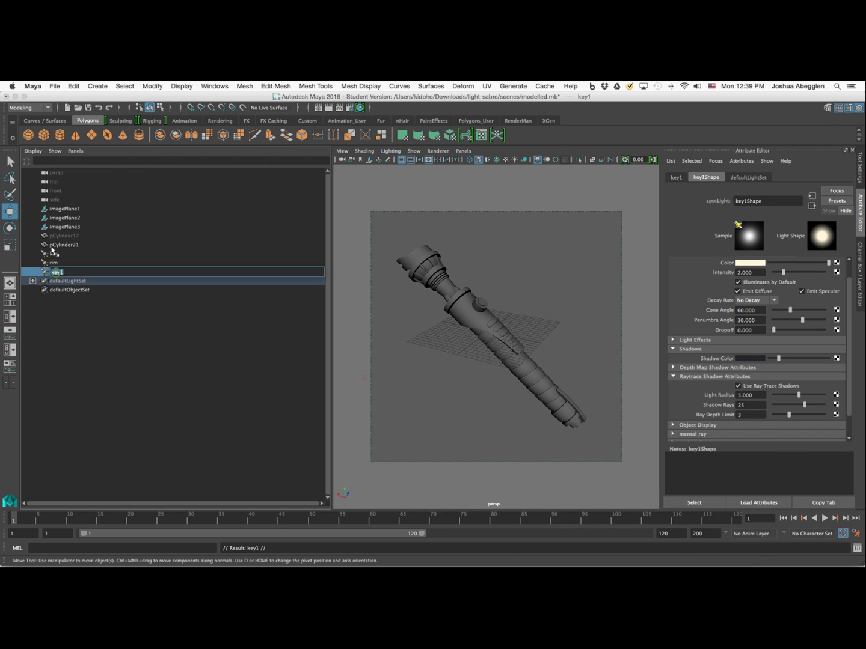
type("fill")
key("Return")
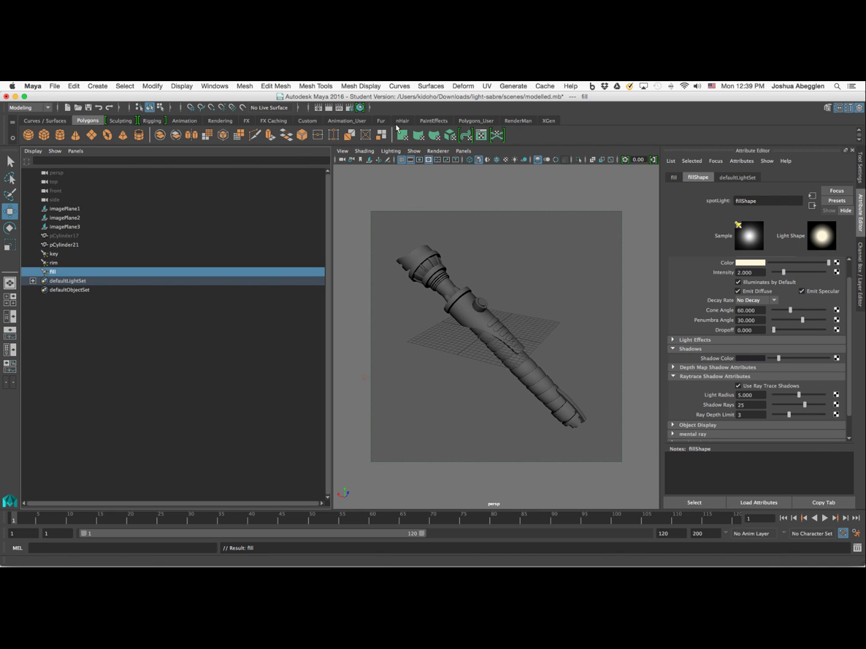
Step: Look through the fill light and orbit it to a lower, more frontal angle with the whole lightsaber inside its cone
left_click(462, 151)
mouse_move(475, 161)
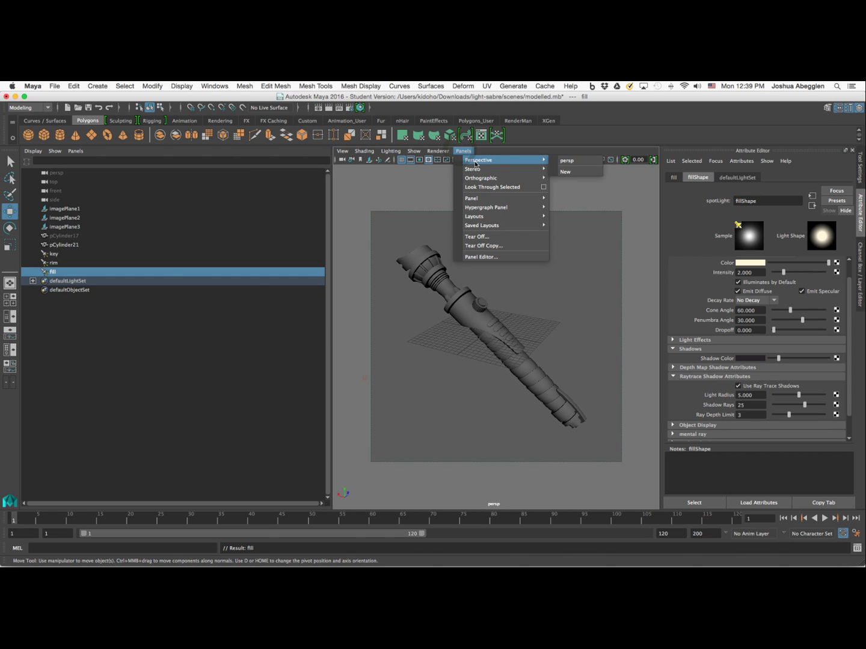
left_click(484, 186)
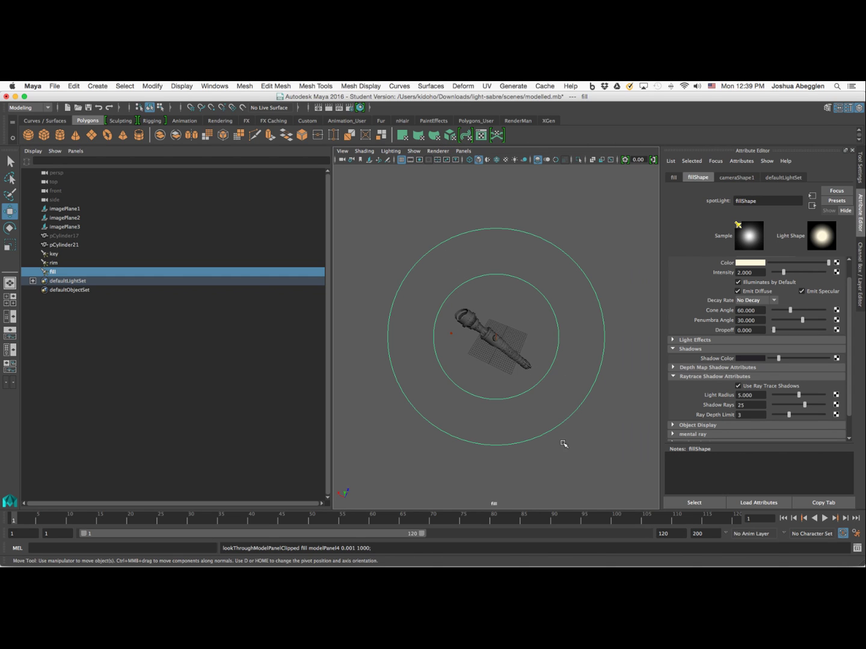
middle_click_drag(565, 444, 572, 383, "alt")
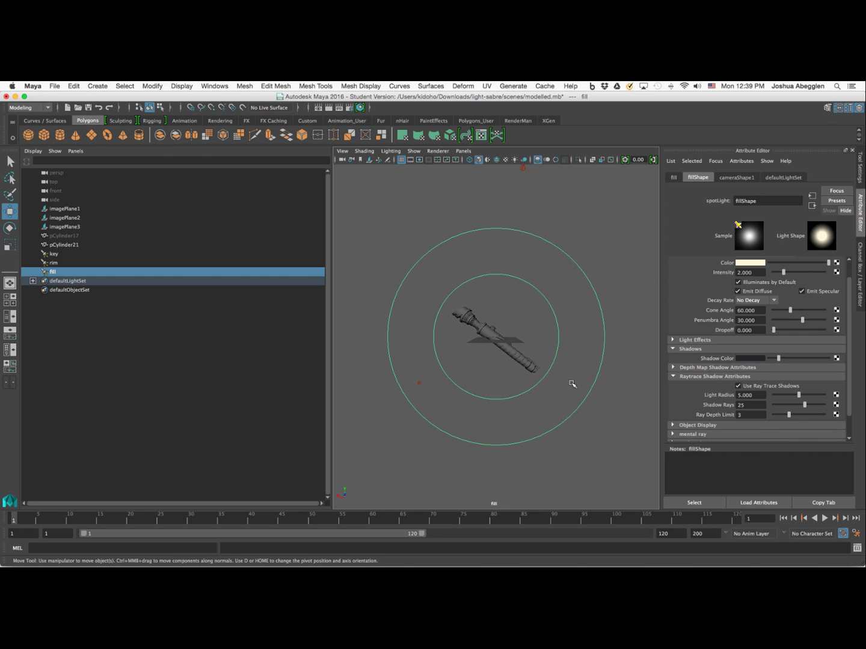
left_click_drag(572, 384, 561, 423, "alt")
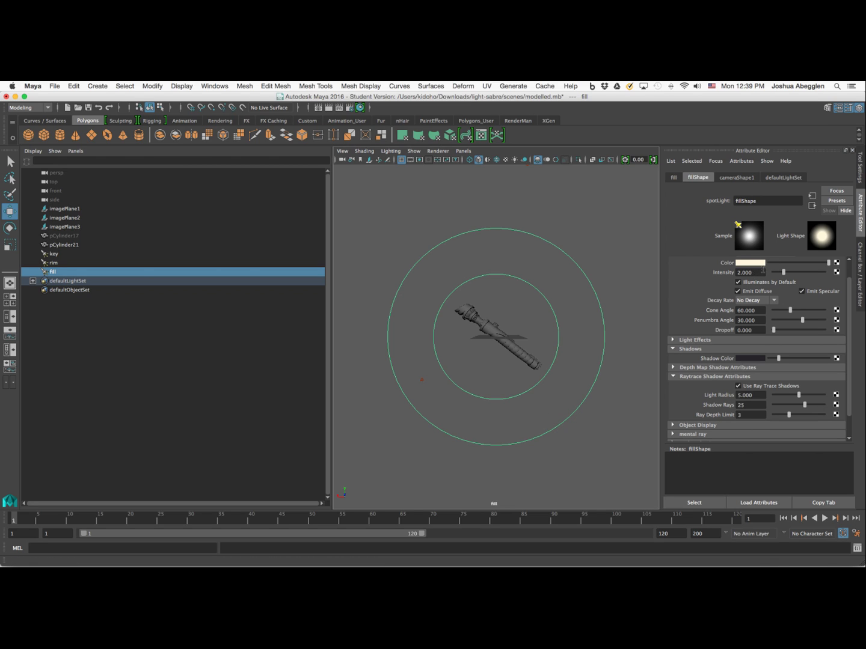
Step: Make the fill light white with an intensity of 1 and turn off its raytraced shadows
left_click(751, 262)
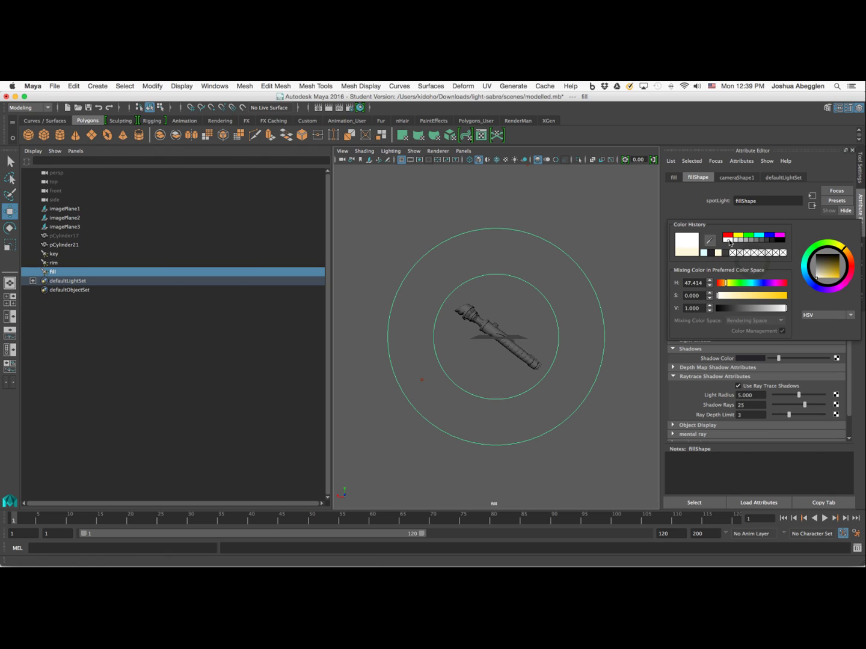
left_click(727, 240)
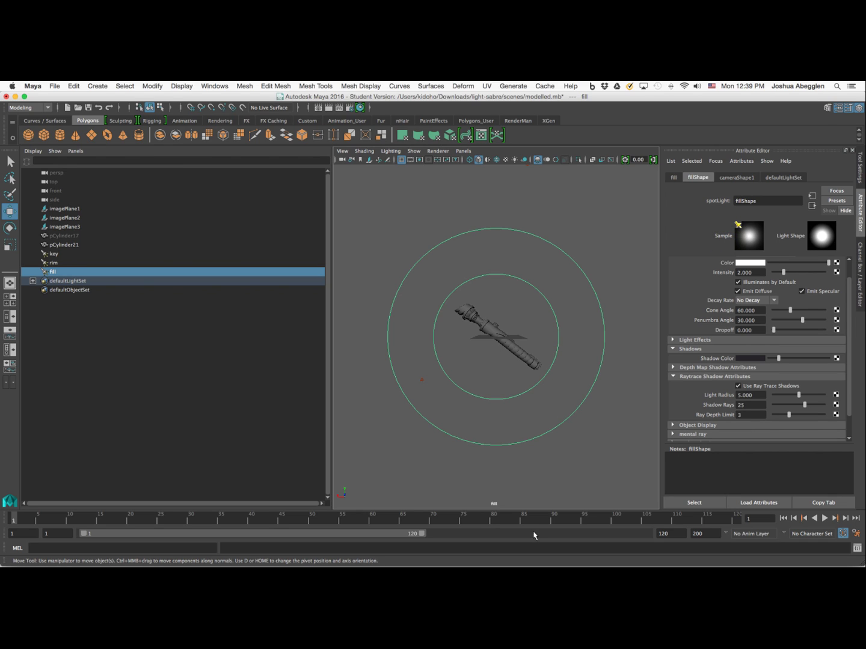
double_click(749, 273)
type("1")
key("Return")
left_click(738, 386)
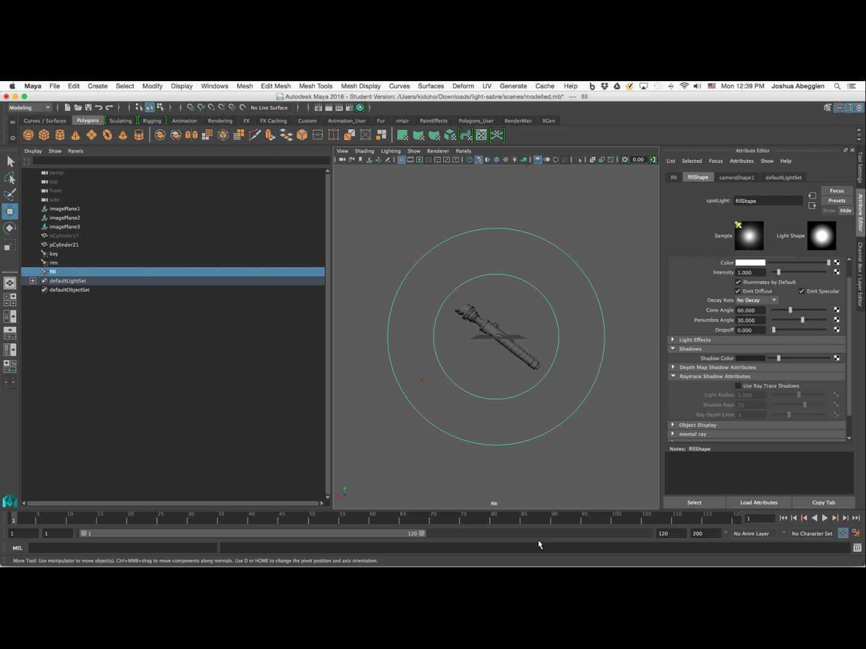
Step: Render all three lights from the persp camera, keep the image and compare it with the render without the fill light
left_click(462, 152)
mouse_move(481, 159)
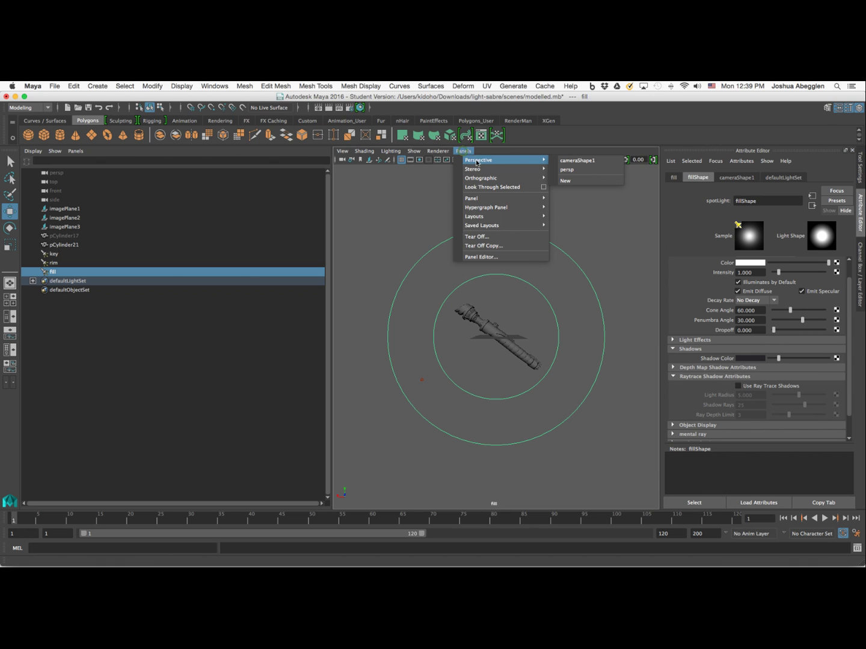
left_click(581, 170)
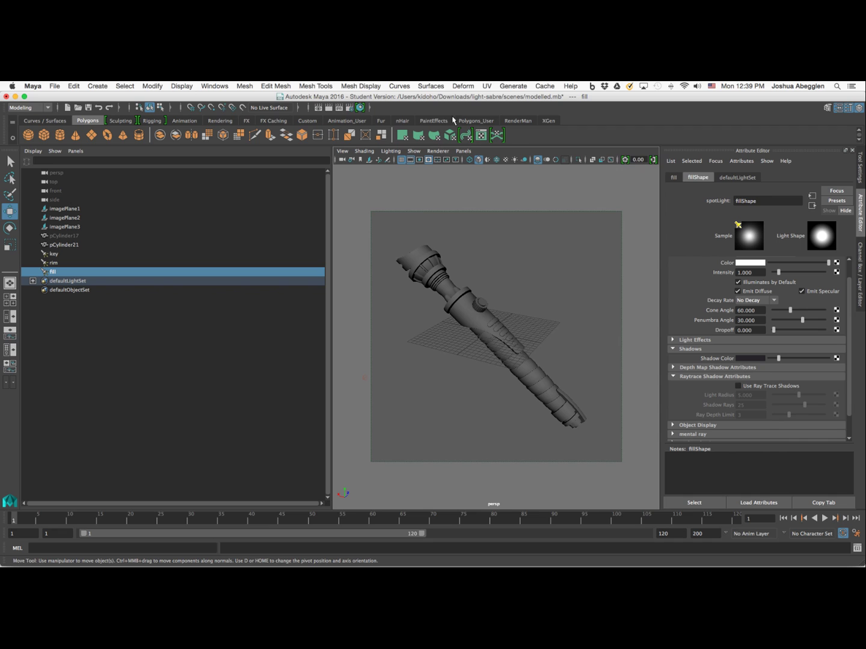
left_click(328, 109)
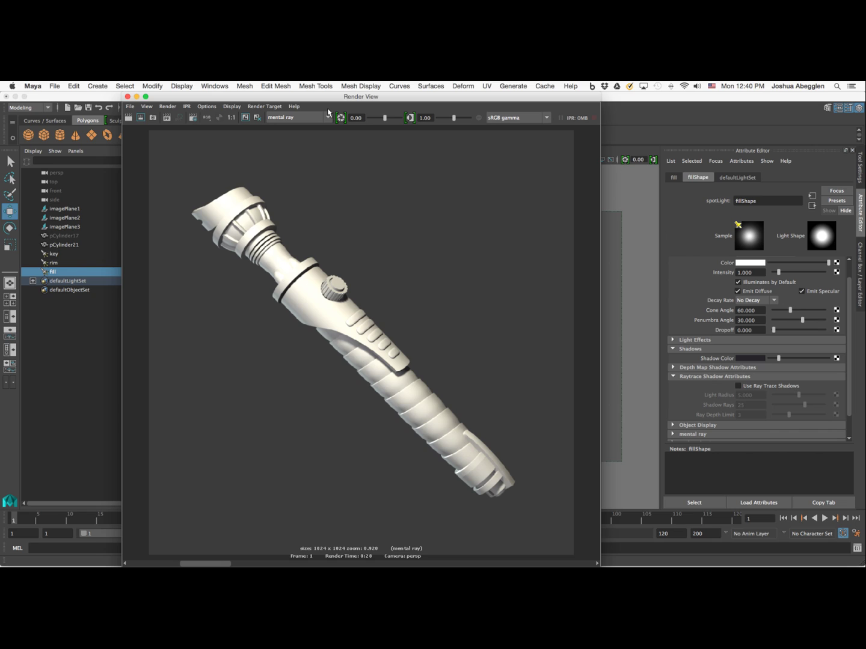
left_click(245, 117)
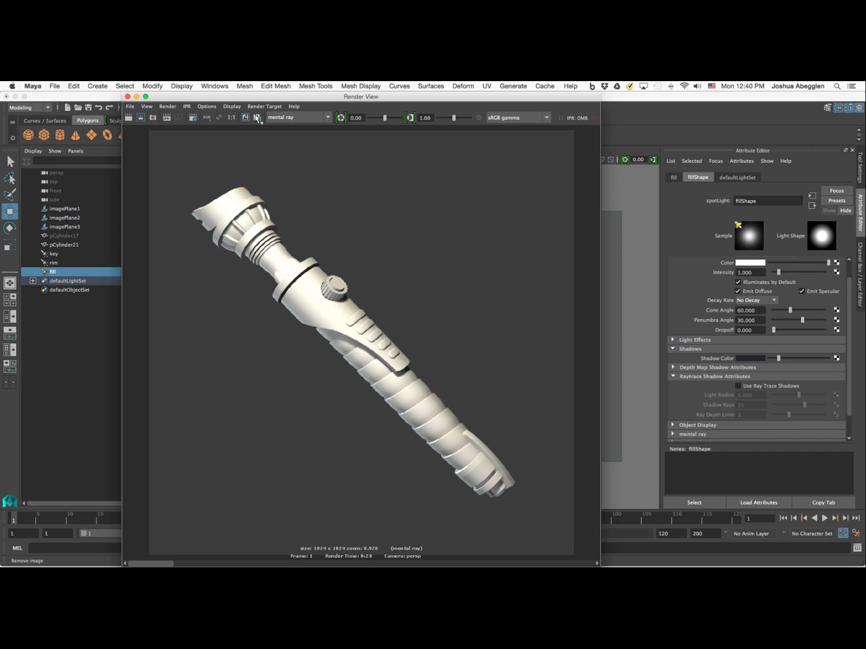
left_click(161, 561)
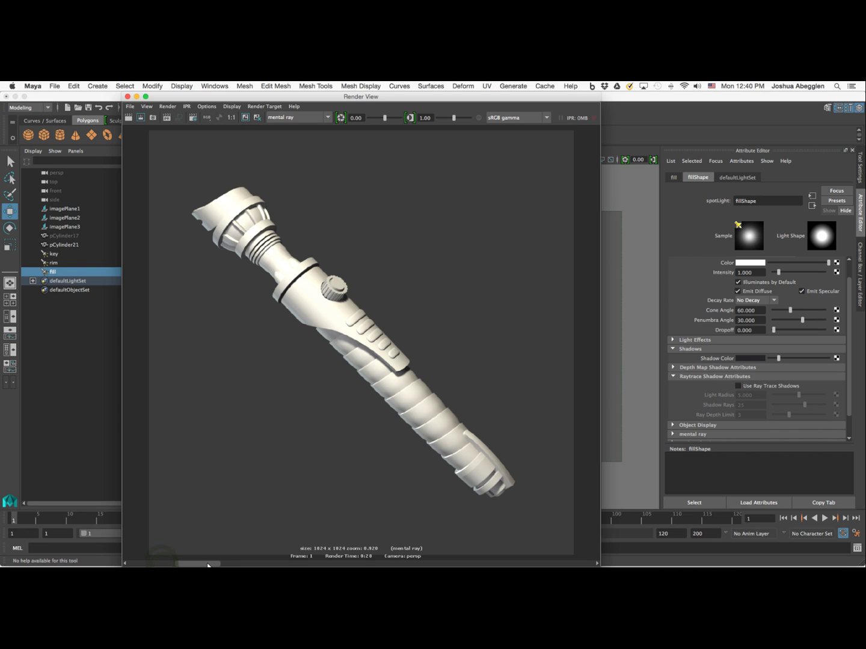
left_click(240, 565)
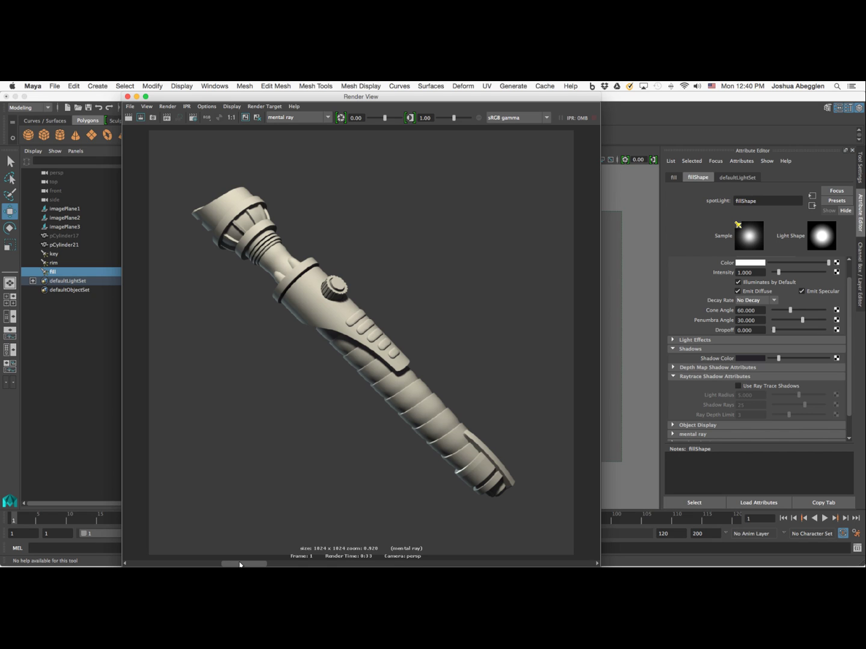
mouse_move(240, 564)
left_mouse_down()
mouse_move(227, 566)
mouse_move(235, 566)
left_mouse_up()
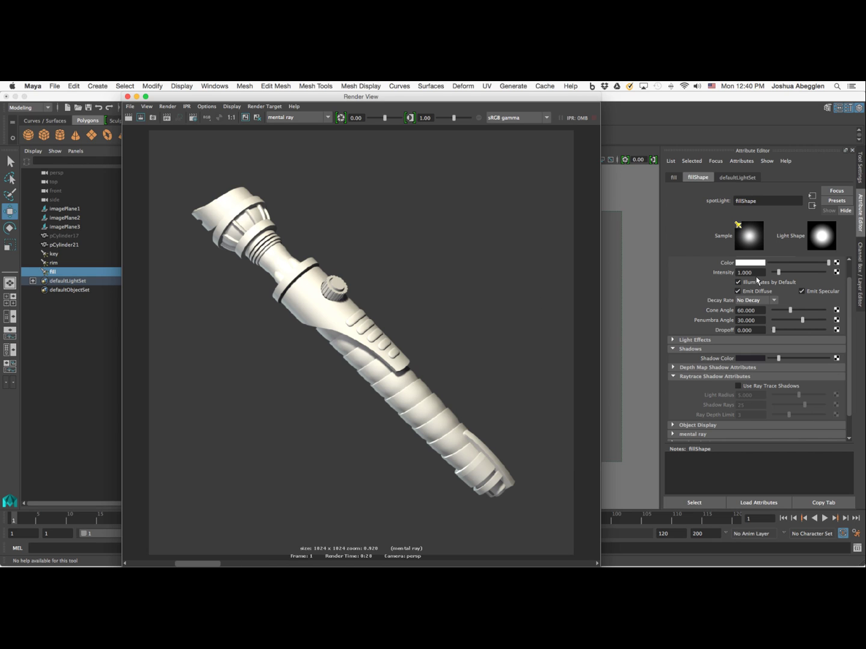
Step: Set the fill light's intensity to 0.25 and render the lightsaber again
left_click(746, 273)
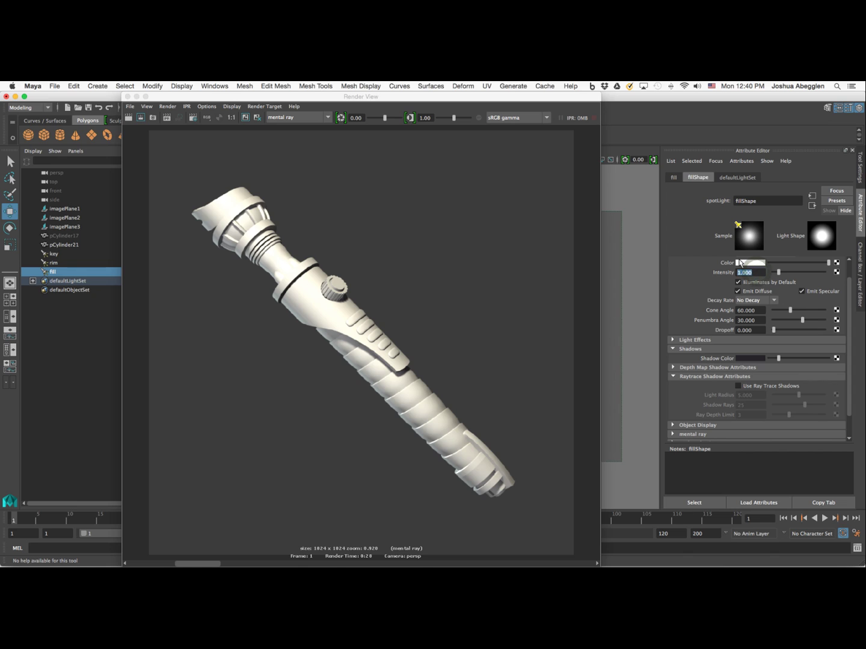
type("0.25")
key("Return")
left_click(136, 117)
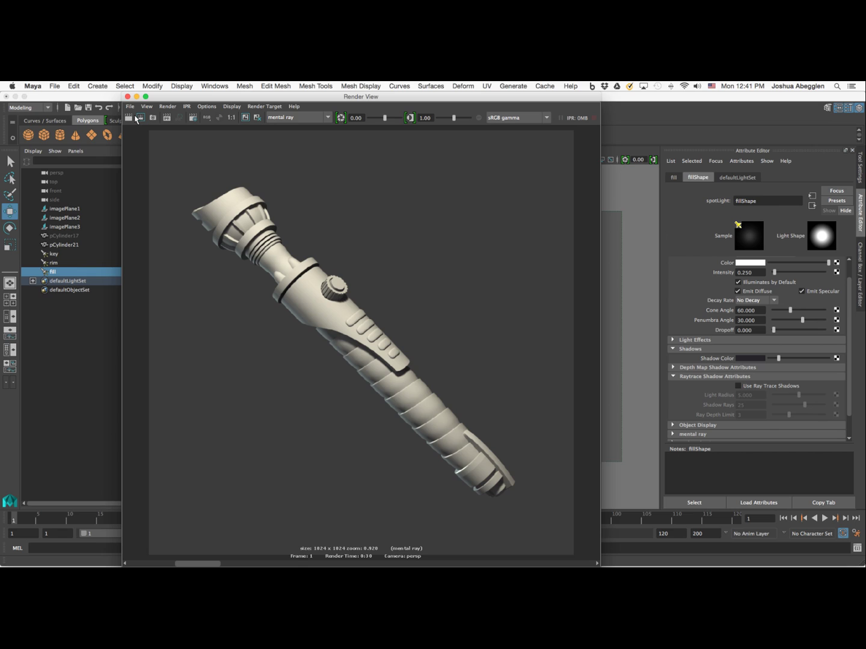
Step: Keep the dimmer fill render, remove the overly bright fill image and compare the remaining kept renders
left_click(245, 117)
left_click_drag(162, 563, 203, 565)
mouse_move(219, 565)
left_mouse_down()
mouse_move(237, 566)
mouse_move(207, 565)
mouse_move(235, 564)
left_mouse_up()
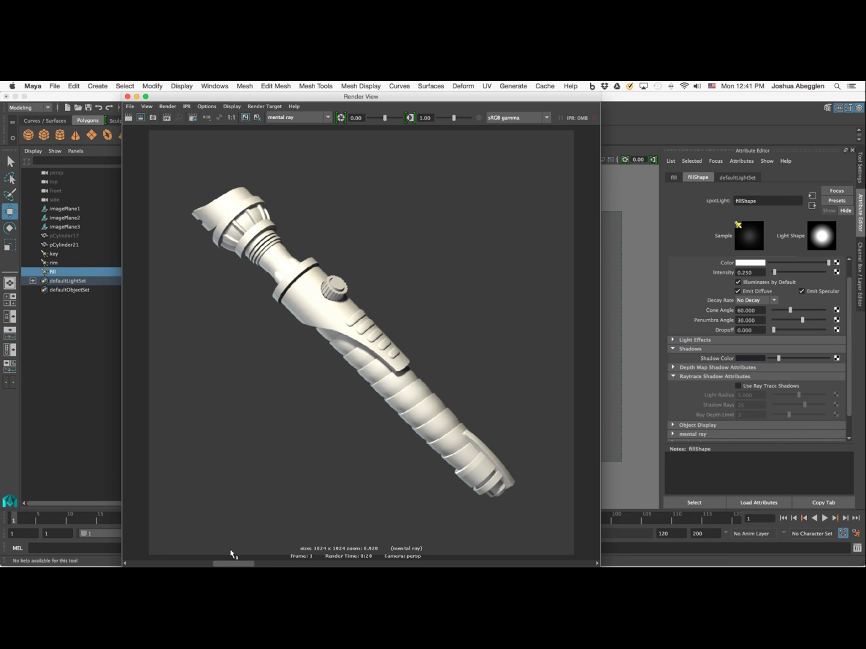
left_click(258, 121)
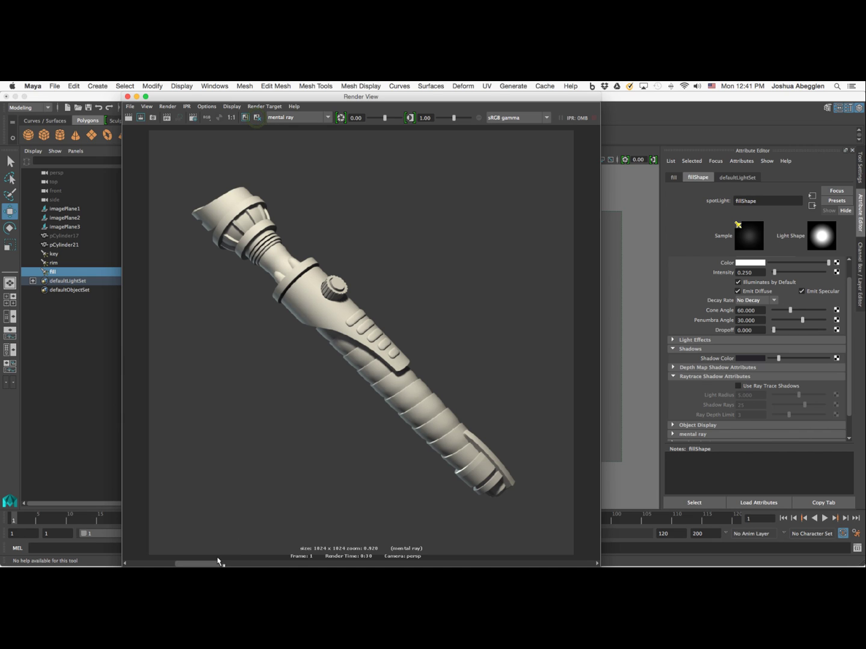
left_click_drag(214, 564, 246, 565)
left_click_drag(239, 566, 235, 565)
mouse_move(232, 566)
left_mouse_down()
mouse_move(244, 566)
mouse_move(234, 567)
left_mouse_up()
left_click_drag(212, 566, 150, 566)
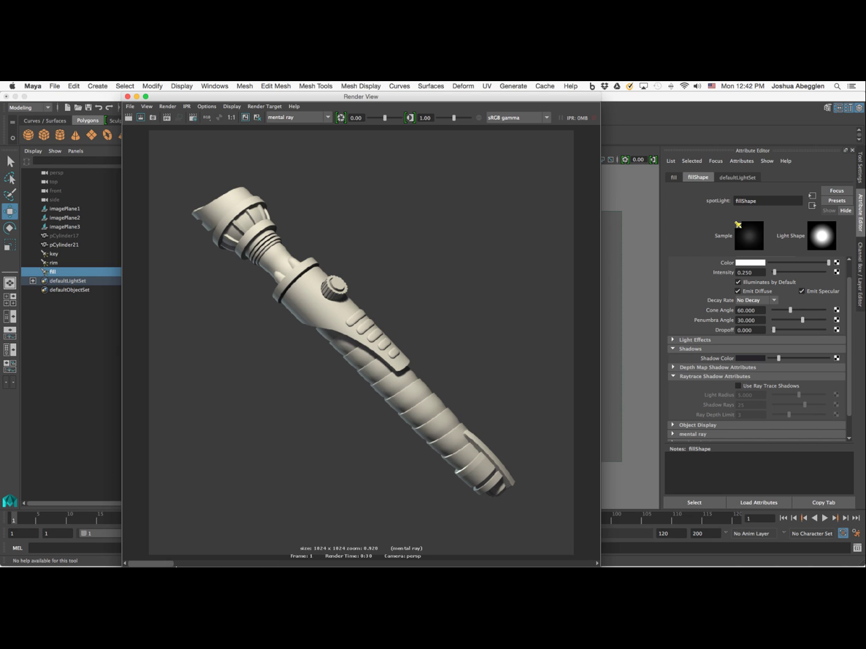
Step: Set the fill light's intensity to 0.1
double_click(759, 273)
type(".1")
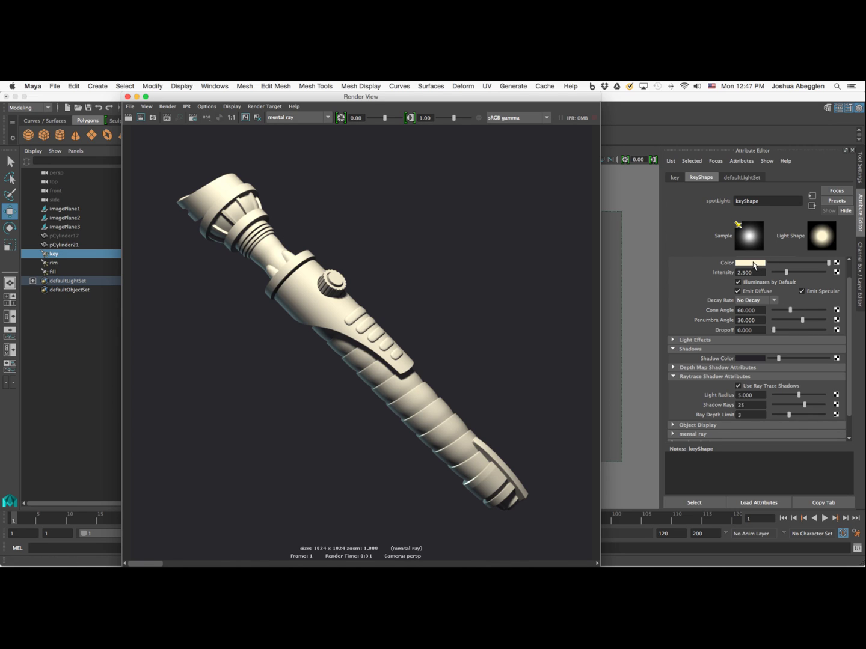
Step: Review the rim and fill light settings and the persp camera's background color alongside the latest render
left_click(59, 262)
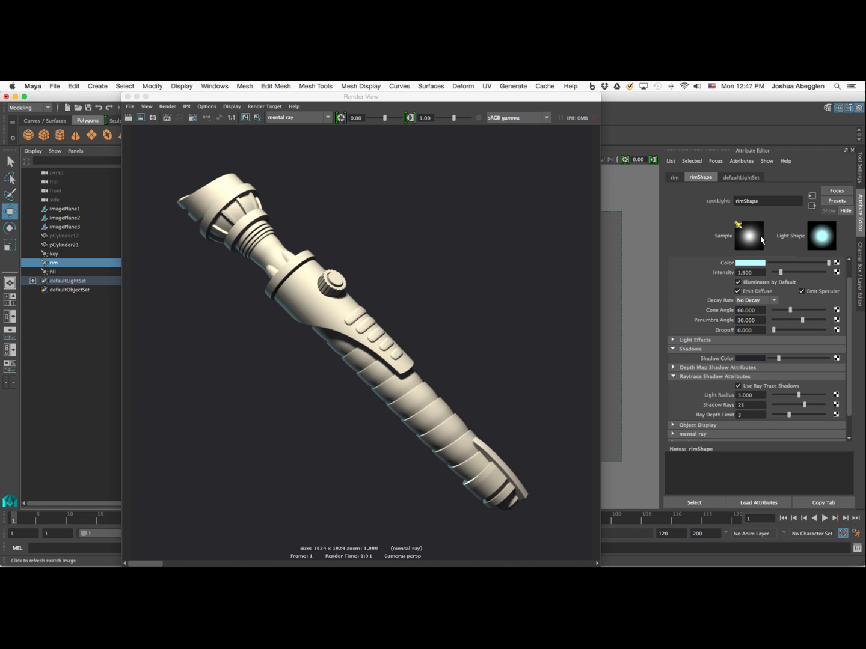
left_click(77, 273)
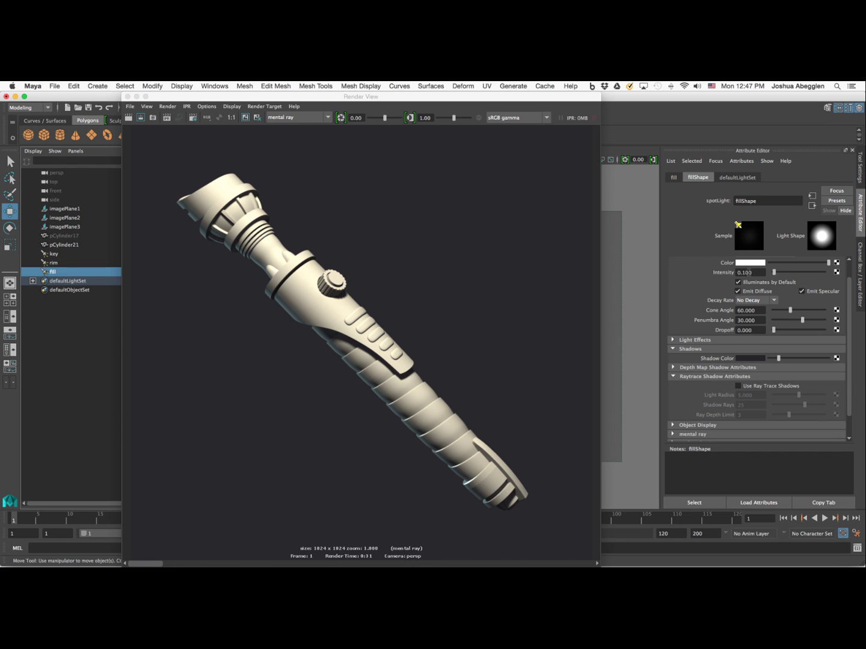
left_click(65, 172)
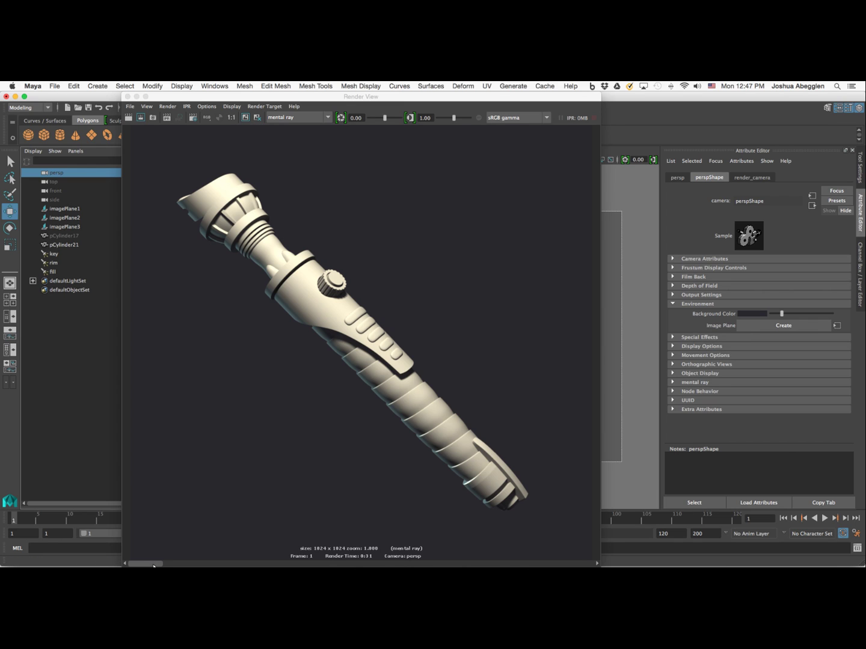
mouse_move(159, 564)
left_mouse_down()
mouse_move(321, 566)
mouse_move(154, 566)
left_mouse_up()
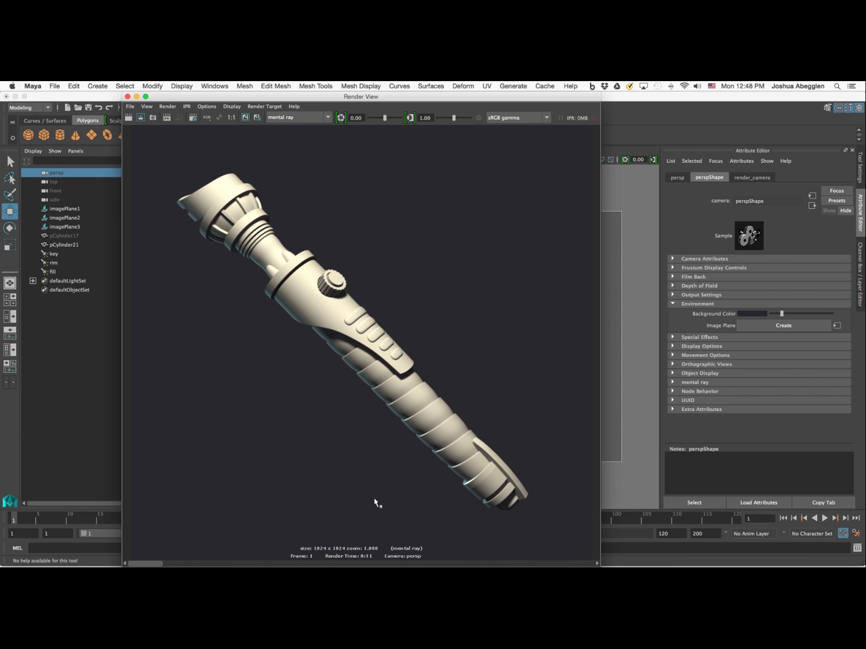
Step: Set the key light's decay rate to Linear and render the lightsaber again
left_click(63, 256)
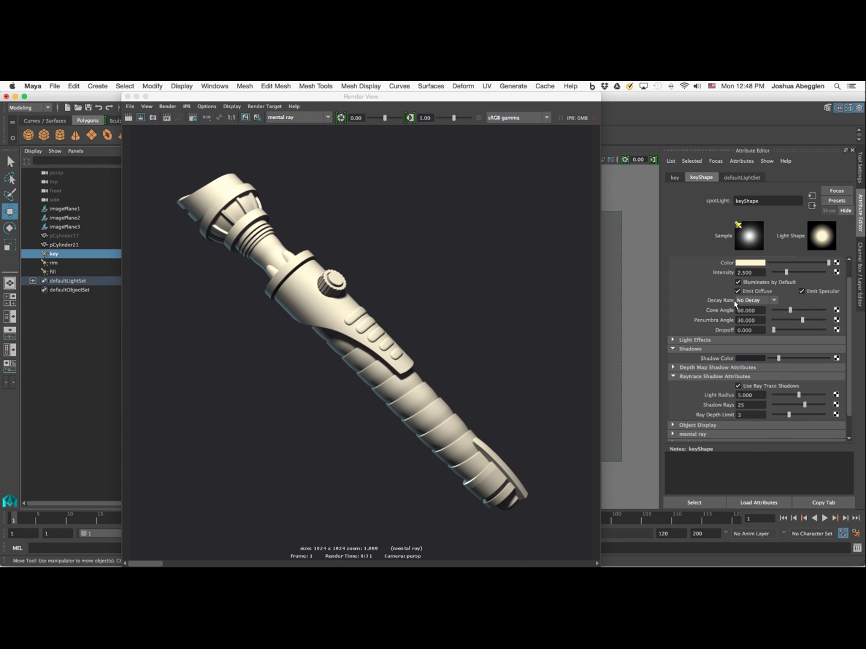
left_click(774, 300)
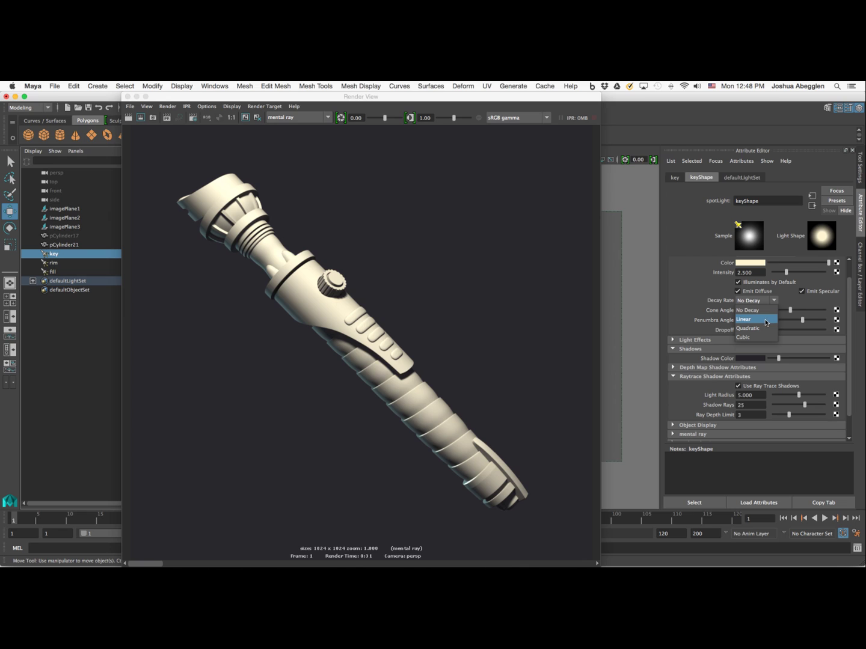
left_click(765, 322)
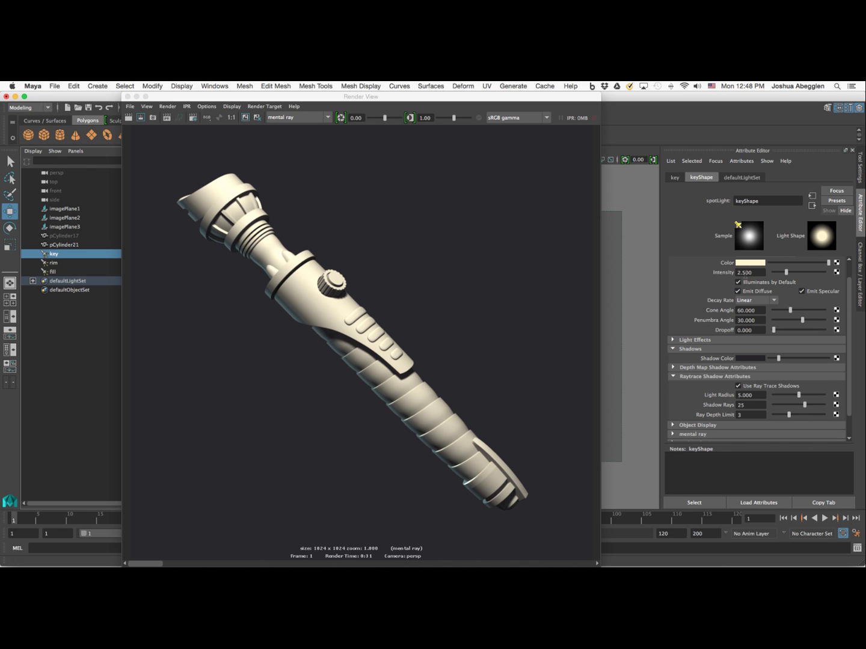
left_click(130, 135)
left_click(128, 117)
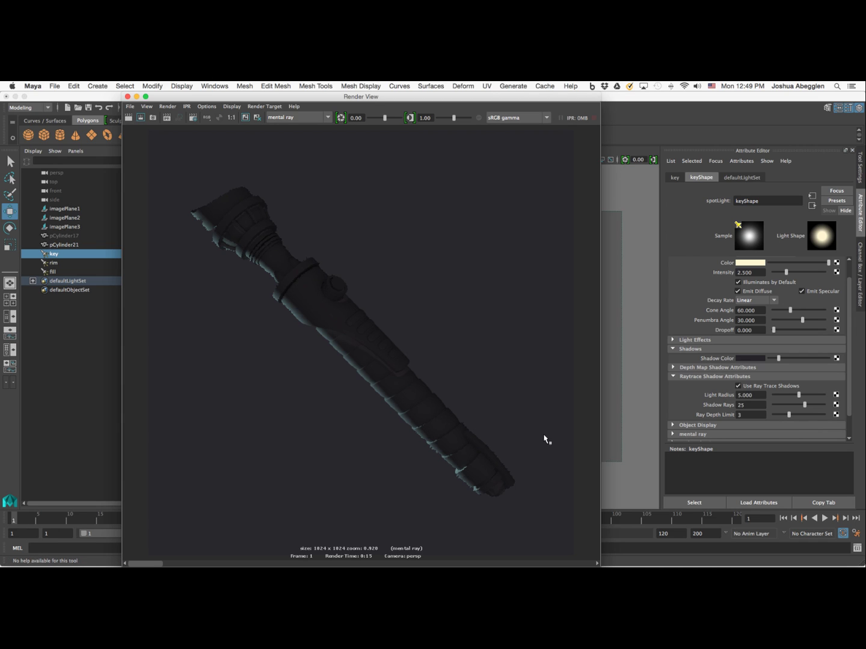
Step: Set the key light's intensity to 50, render the lightsaber and compare the result with the kept render
double_click(749, 273)
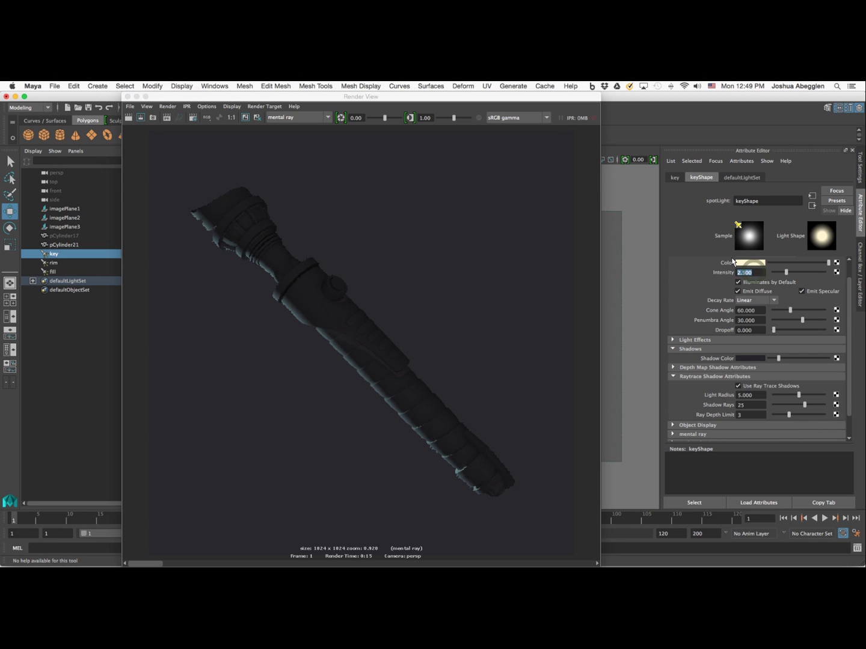
type("50")
key("Return")
left_click(128, 118)
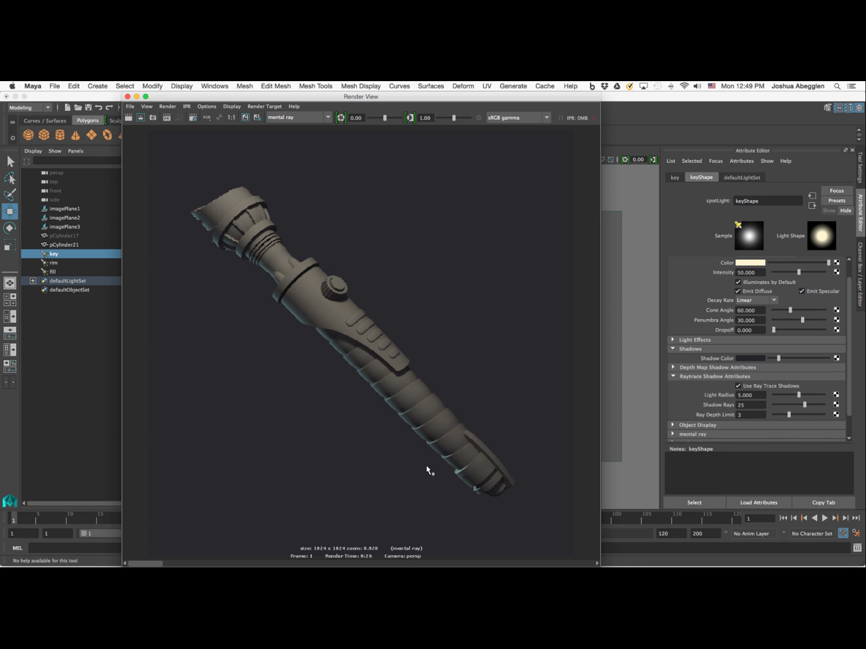
mouse_move(159, 565)
left_mouse_down()
mouse_move(188, 564)
mouse_move(161, 566)
left_mouse_up()
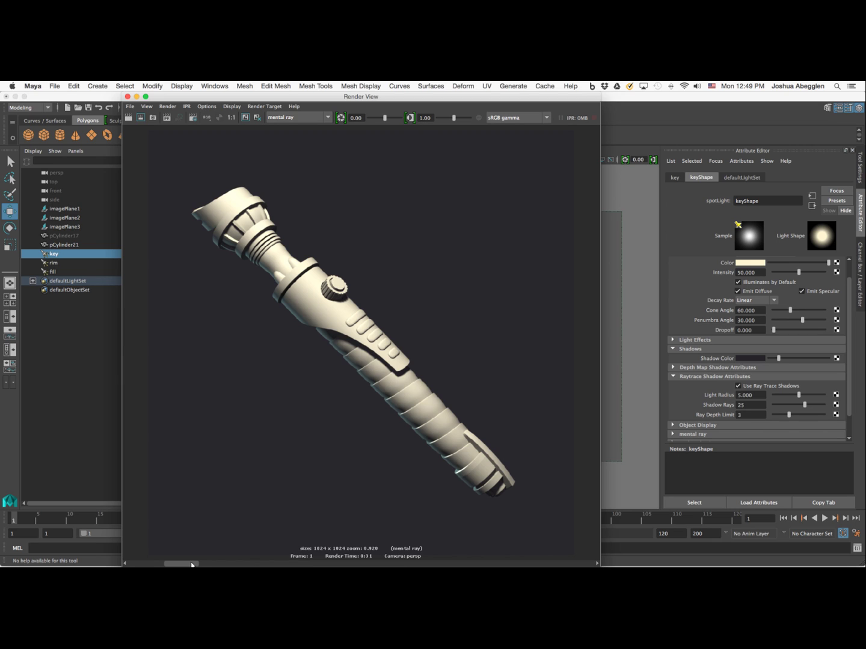
Step: Raise the key light's intensity to 75, render again and check the result against the kept render
left_click(751, 273)
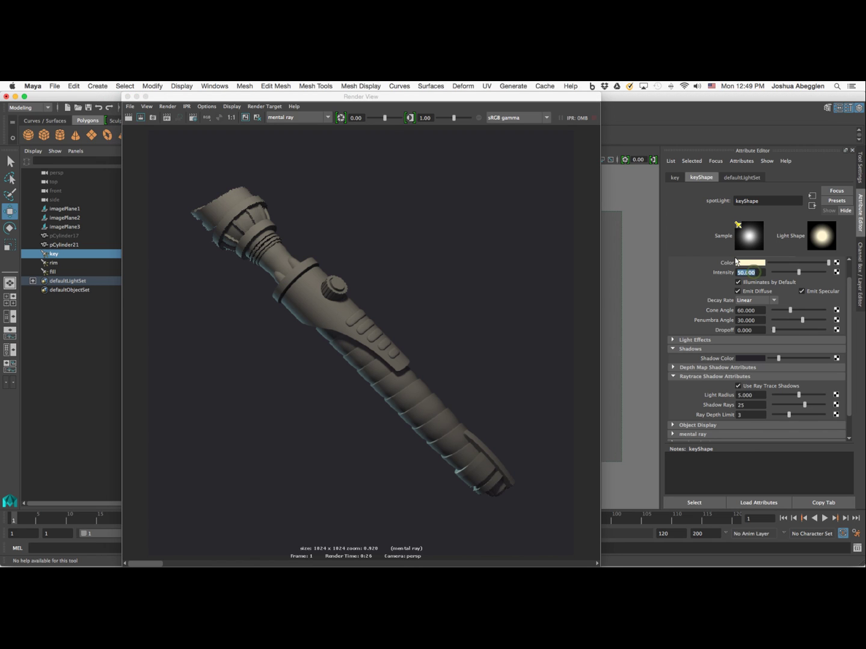
type("75")
key("Return")
left_click(128, 118)
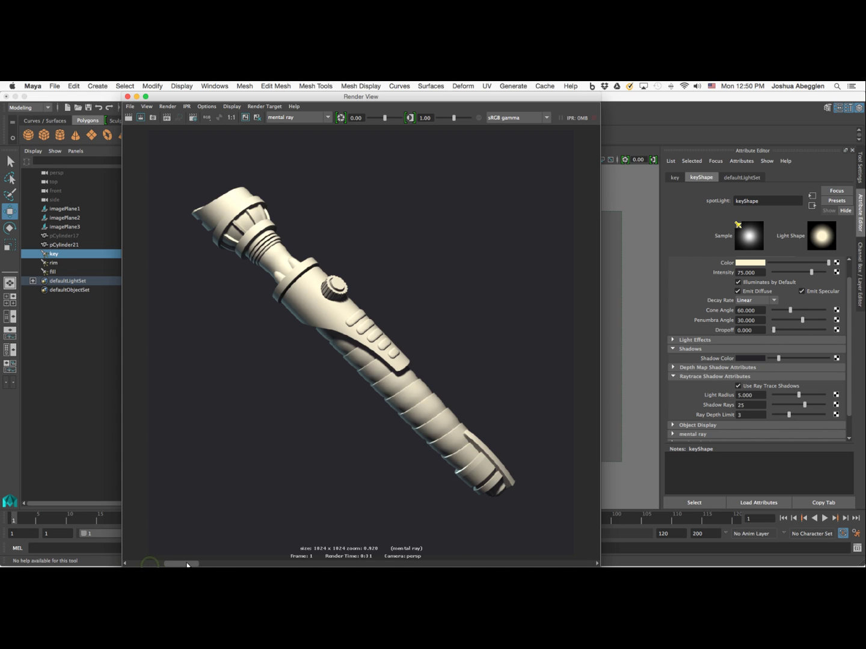
left_click_drag(187, 565, 145, 564)
Step: Set the key light's intensity to 100 and render the lightsaber
left_click_drag(756, 273, 737, 260)
type("100")
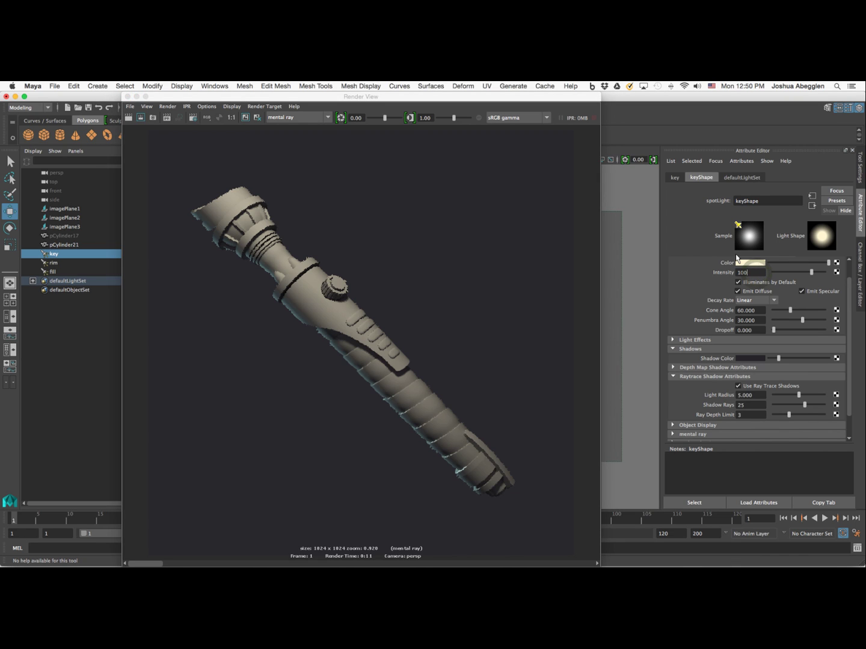
key("Return")
left_click(130, 118)
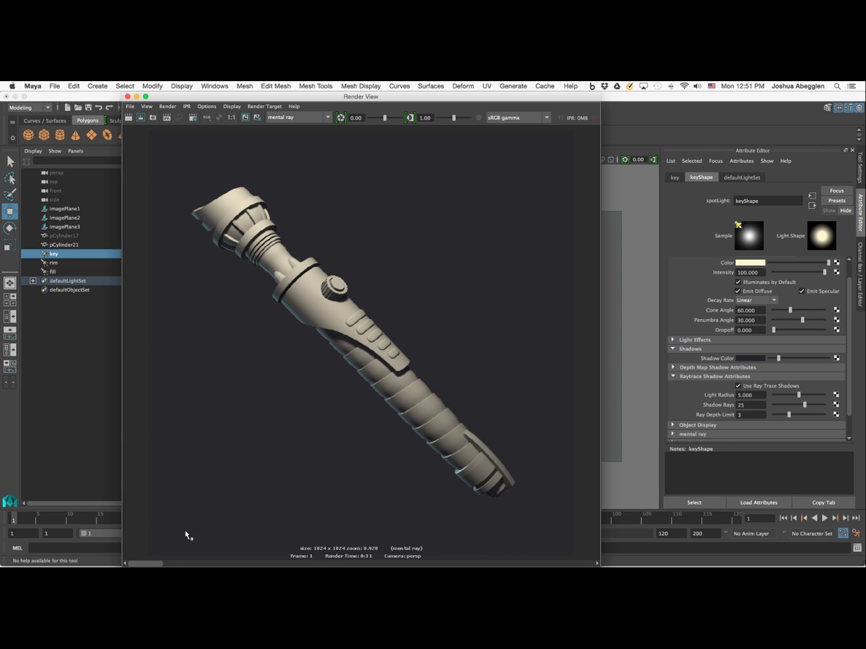
Step: Close the Calendar window and compare the linear-decay render with the kept image
left_click(156, 550)
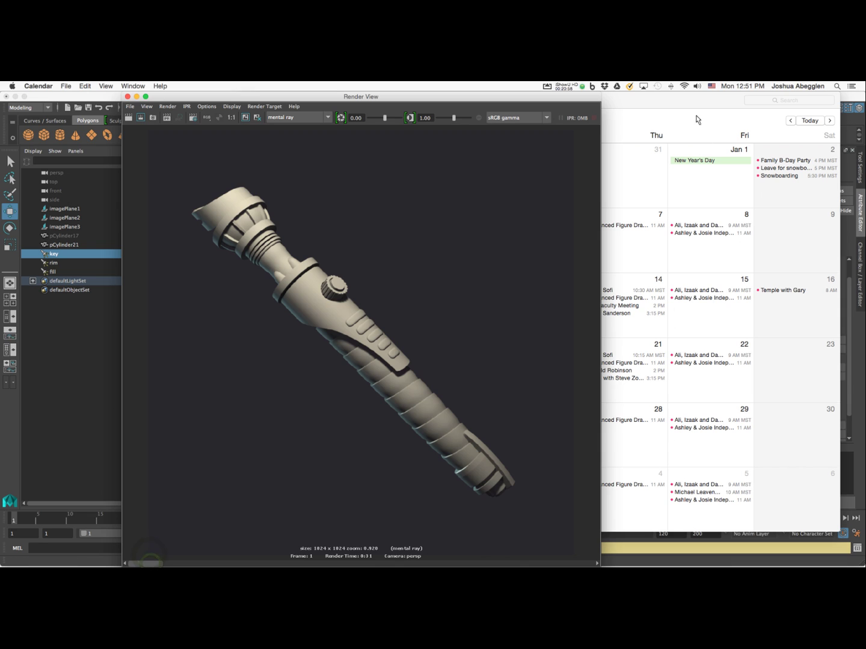
key("super+w")
left_click(153, 563)
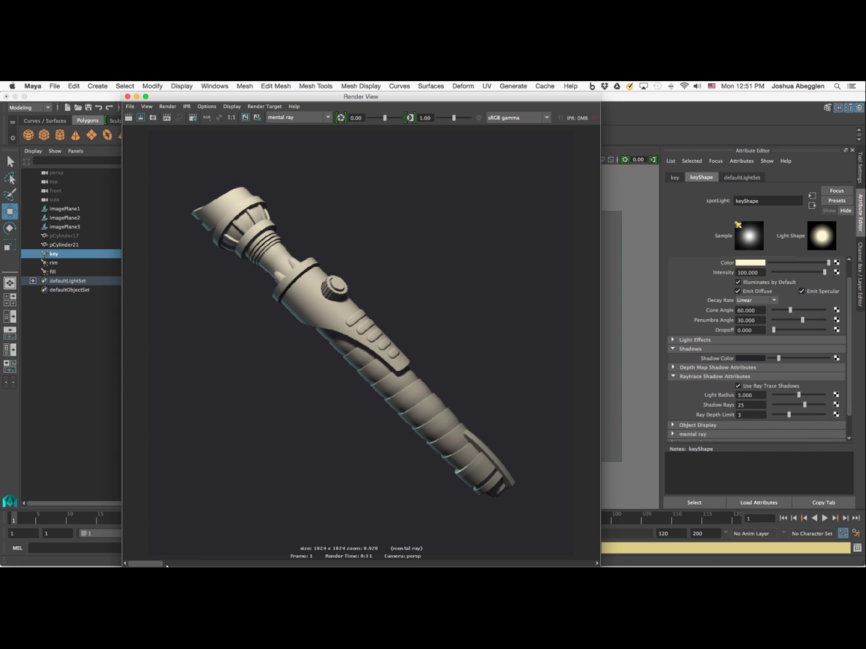
left_click(172, 566)
left_click_drag(173, 565, 168, 565)
left_click(166, 566)
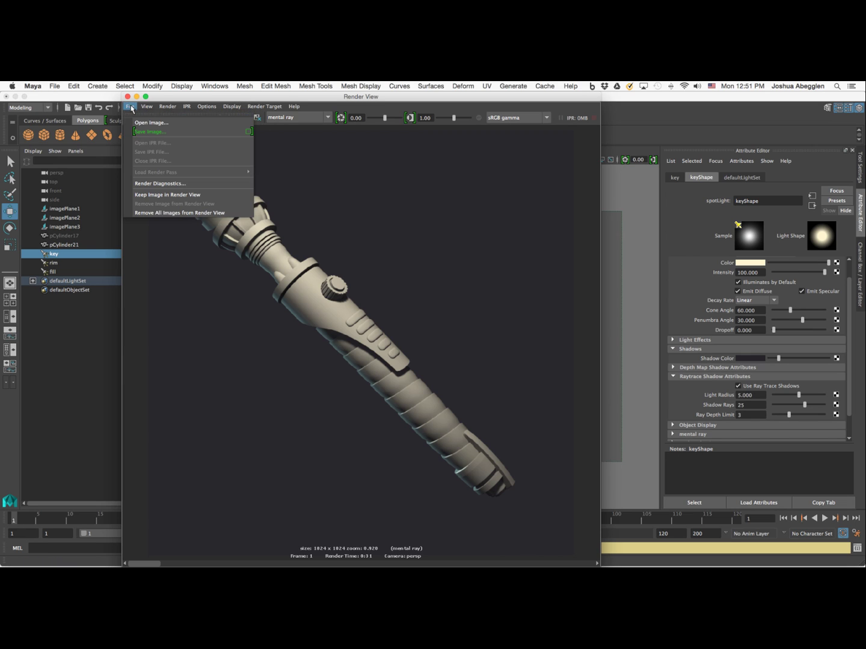
Step: Save the current render as a JPEG named test2 in the project's images folder
left_click(130, 108)
left_click(142, 133)
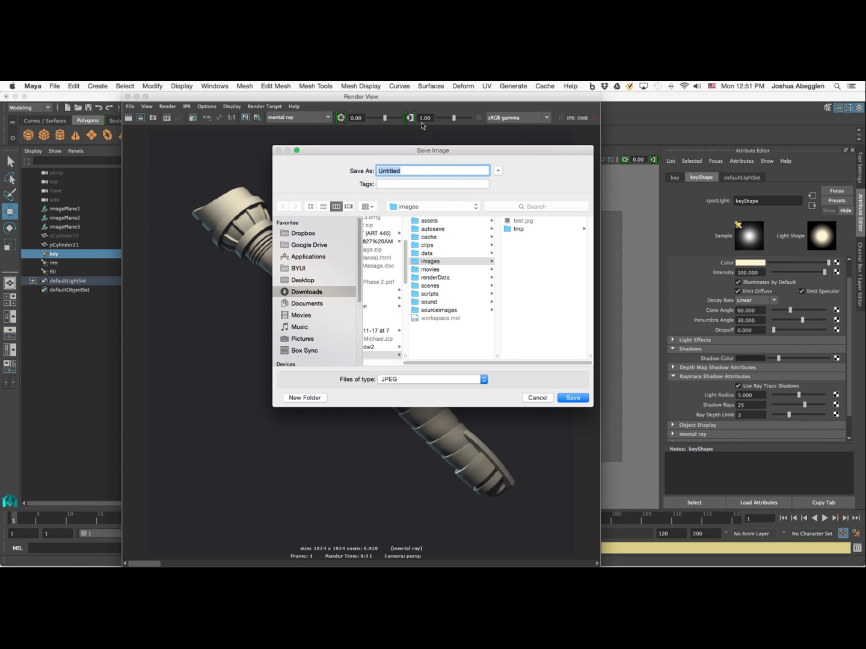
type("test2")
left_click(574, 397)
Step: Switch to Finder and preview the saved test2.jpg at full size
key("super+Tab")
key("super+Tab")
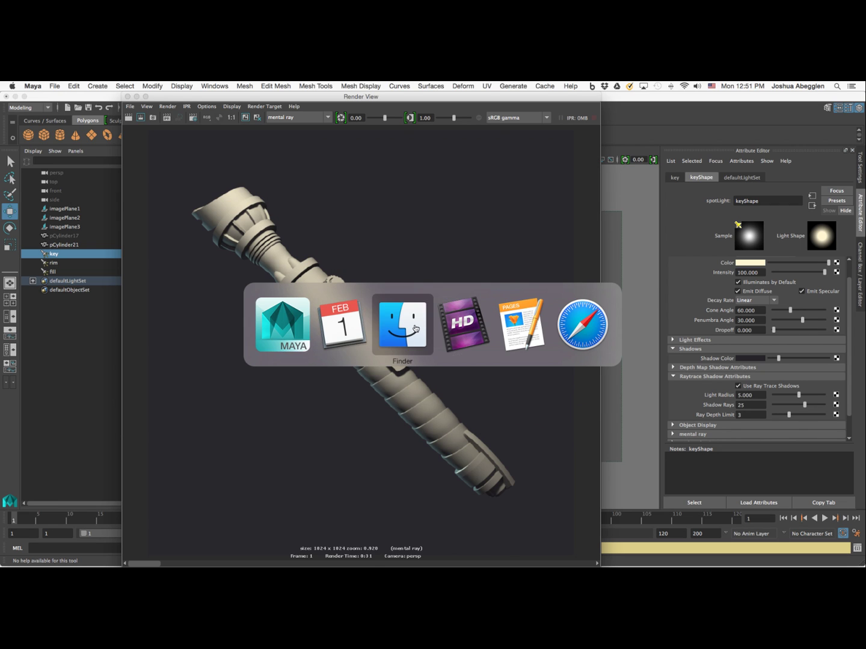
key("Down")
key("space")
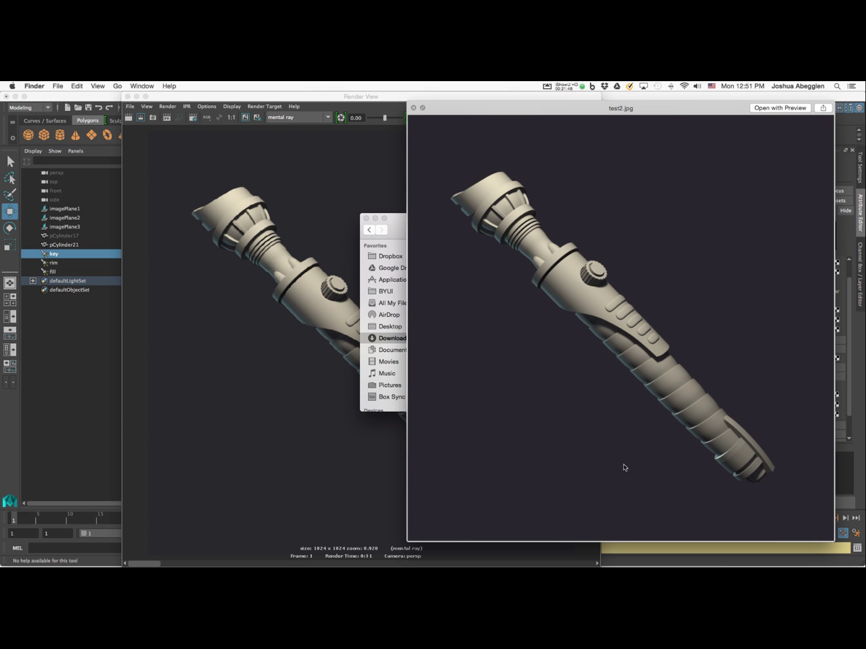
key("space")
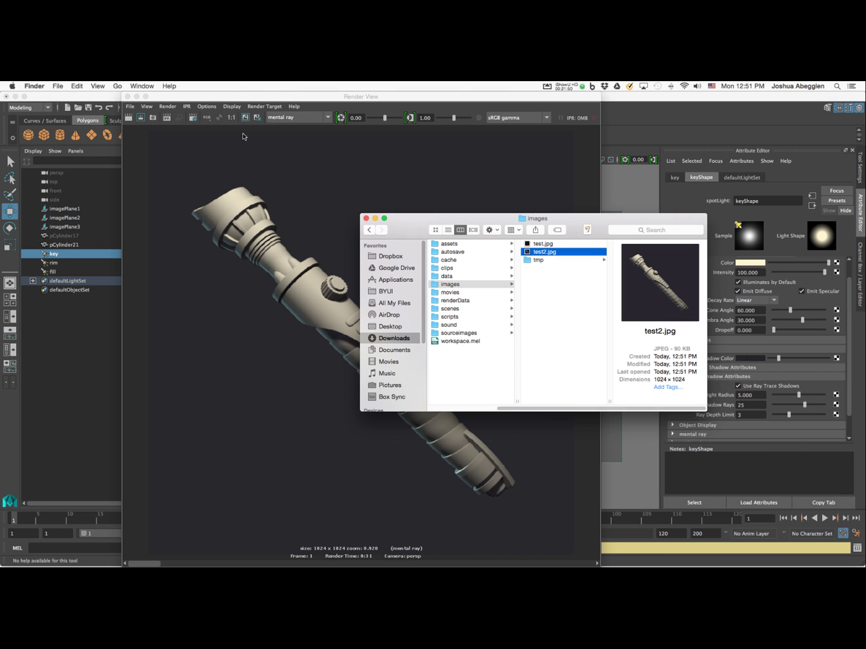
Step: Return to Maya, minimize the Render View and set up the Hypershade/Persp layout without the Material Viewer
left_click(197, 96)
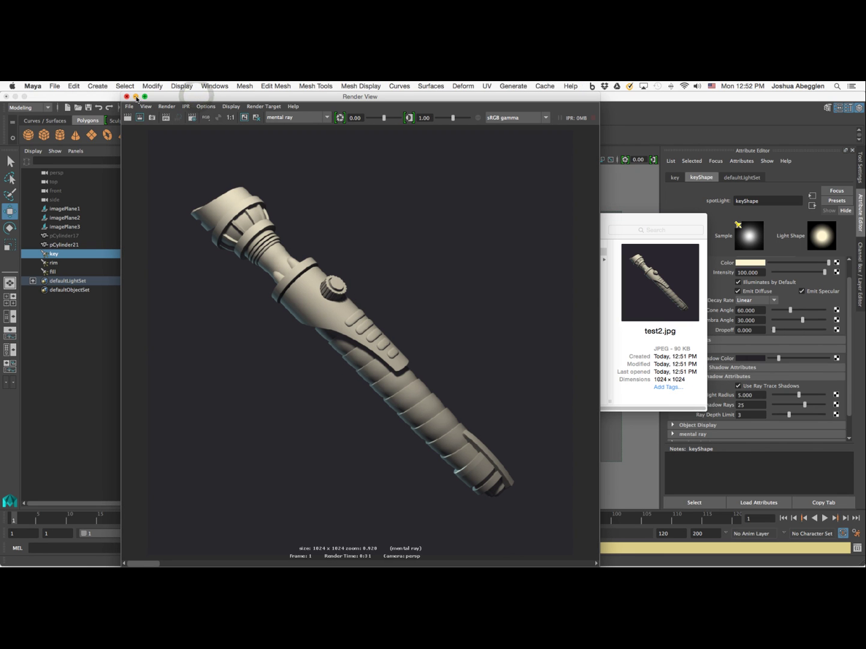
left_click(136, 97)
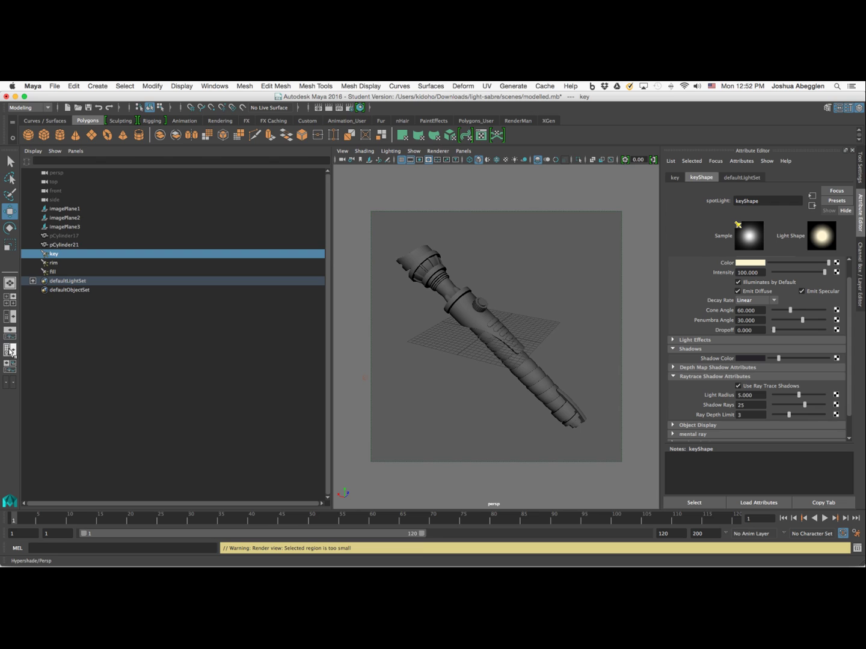
left_click(9, 351)
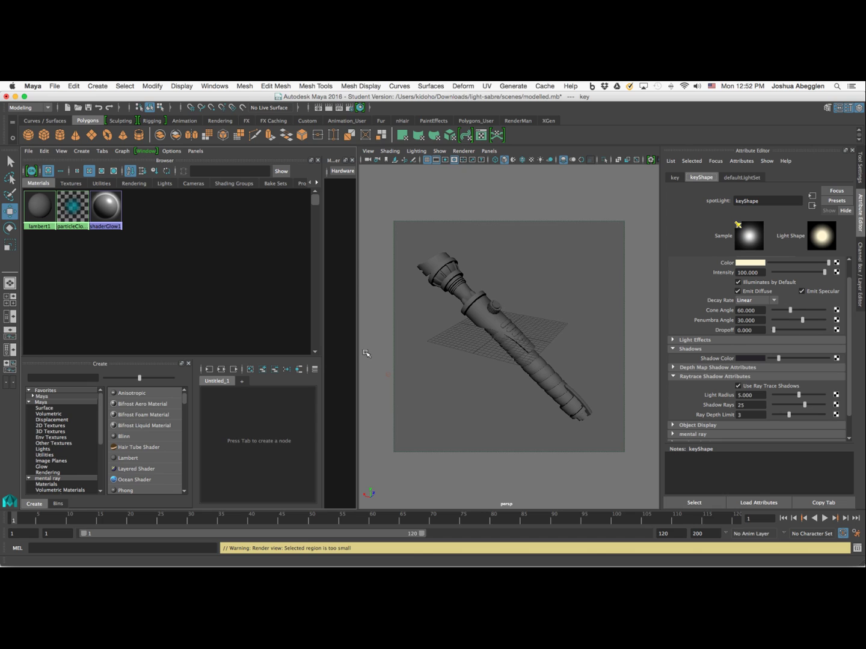
left_click_drag(358, 354, 247, 341)
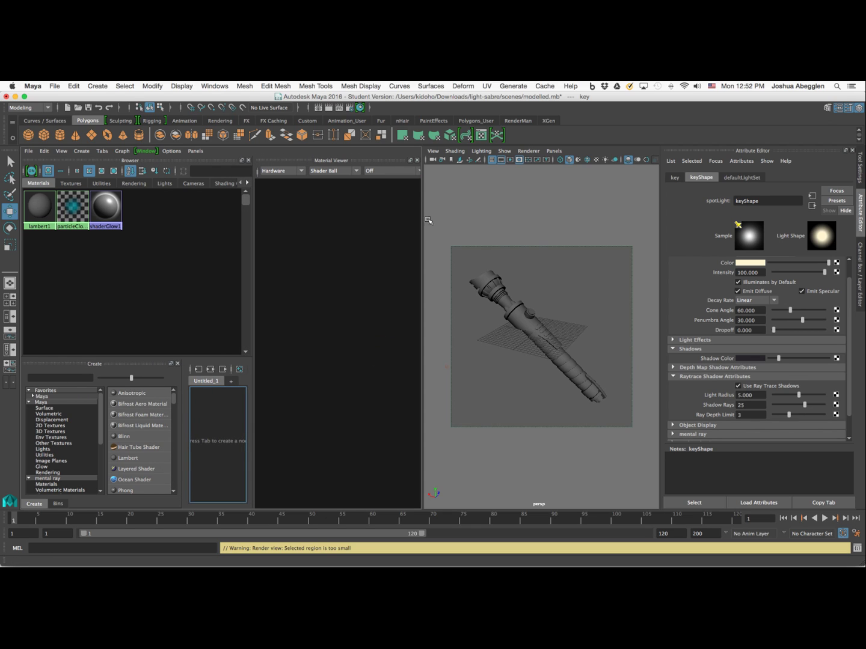
left_click(417, 161)
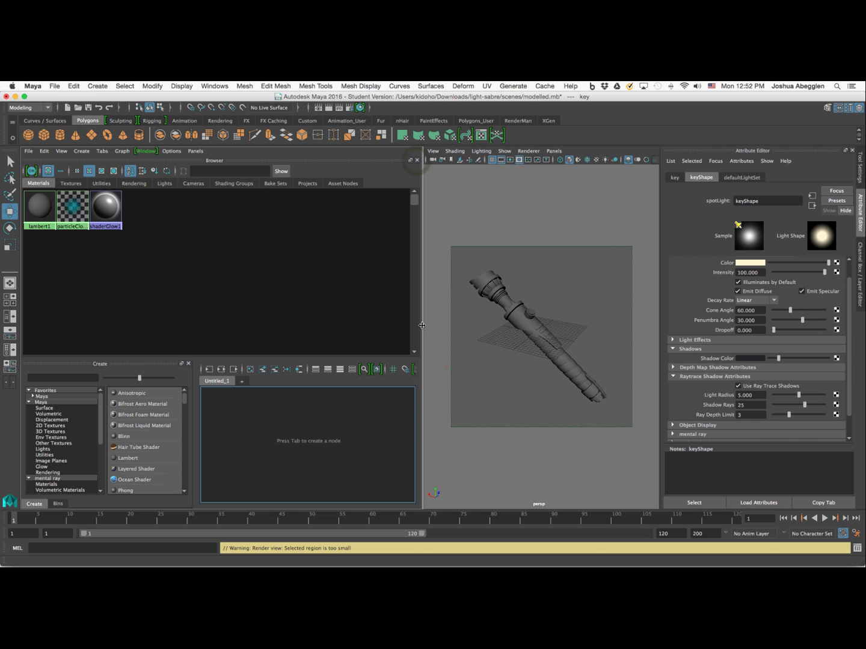
left_click_drag(420, 325, 368, 328)
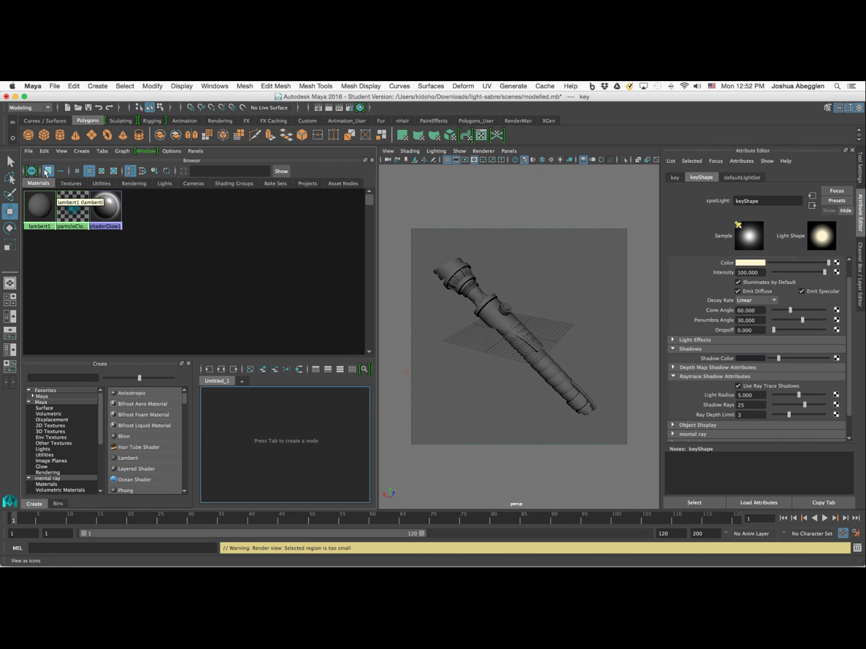
Step: Create a Blinn material and assign it to the lightsaber model, leaving nothing selected
left_click(39, 205)
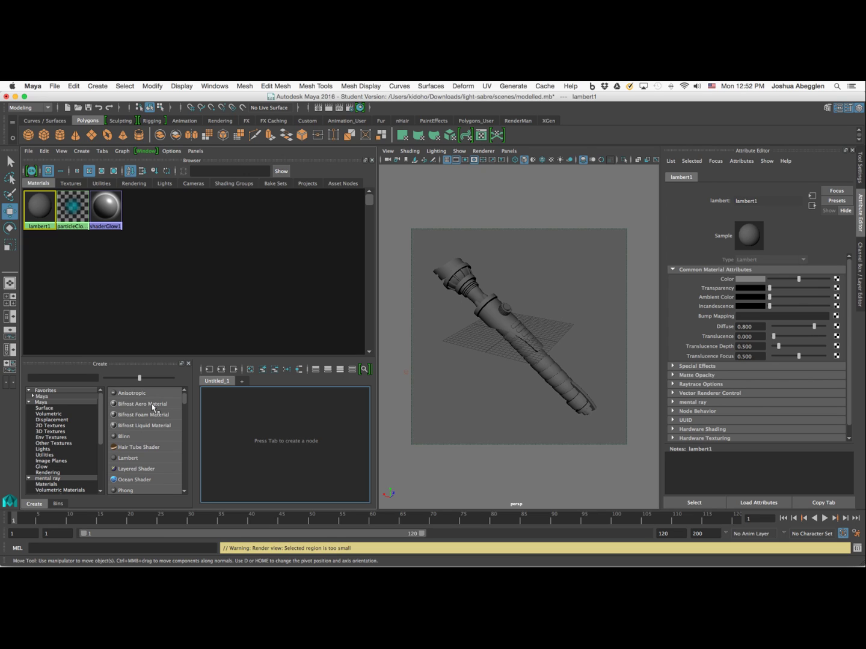
left_click(183, 492)
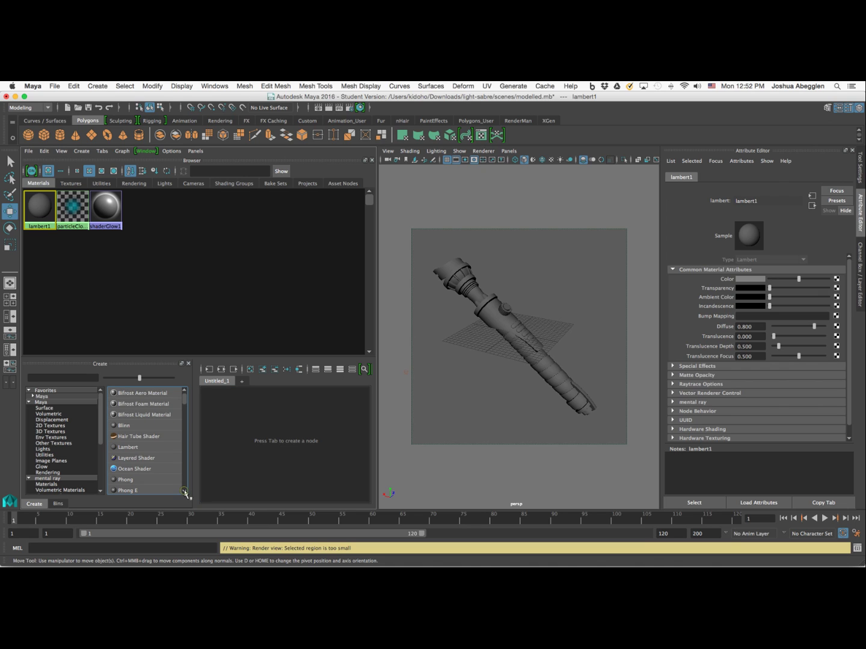
left_click(131, 426)
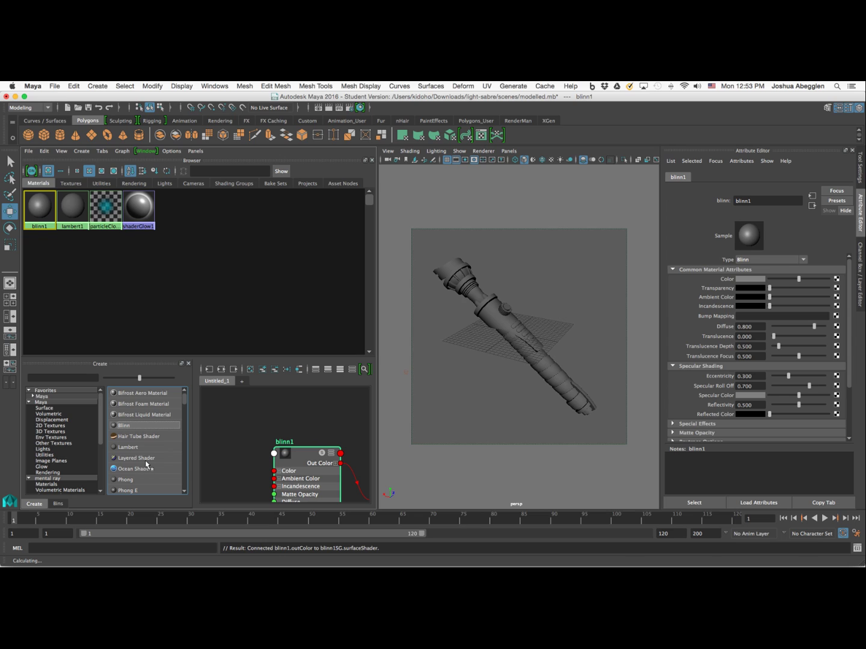
left_click(40, 203)
middle_click_drag(40, 206, 508, 325)
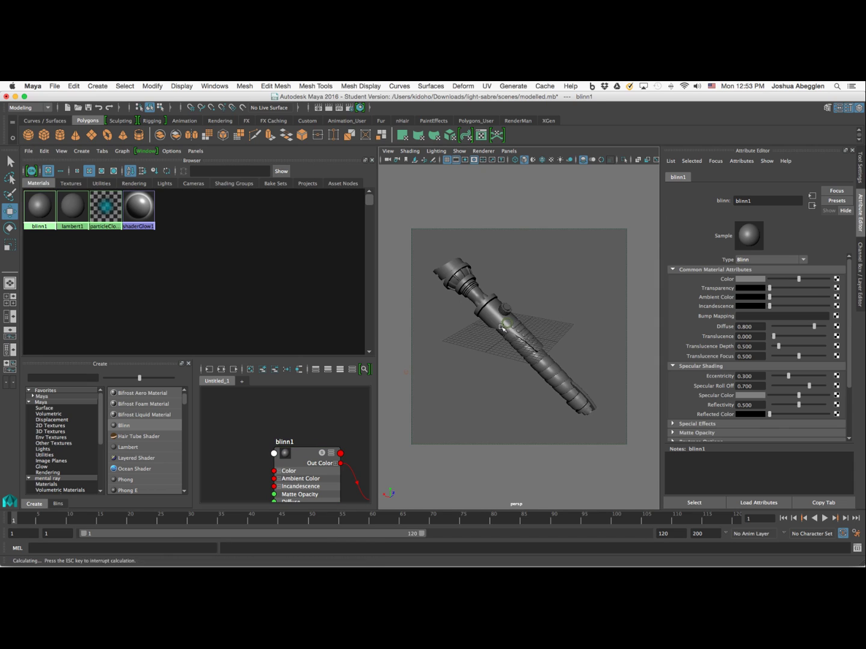
left_click(507, 323)
left_click(590, 372)
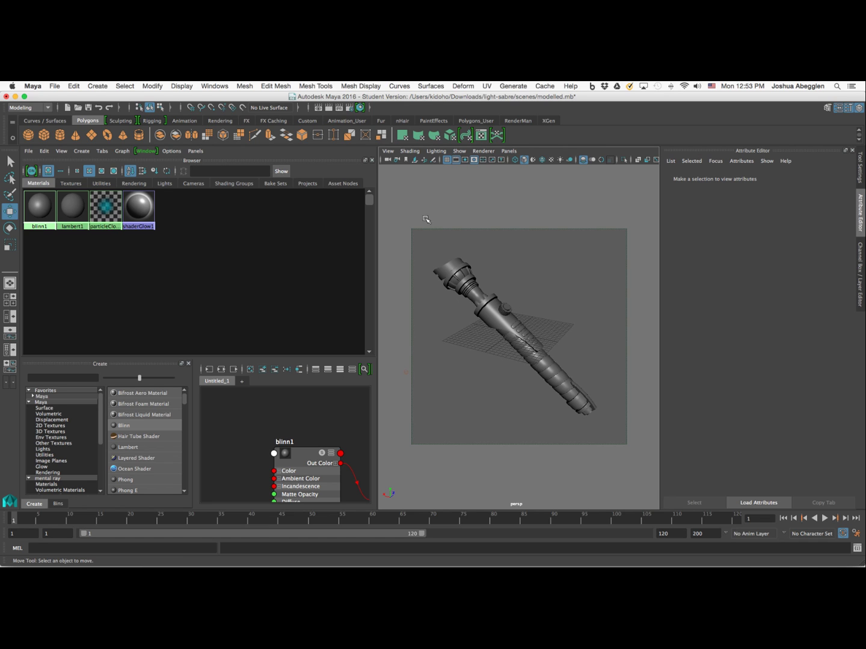
Step: Render the lightsaber with the Blinn material, compare it with the kept render at actual size and minimize the Render View
left_click(329, 108)
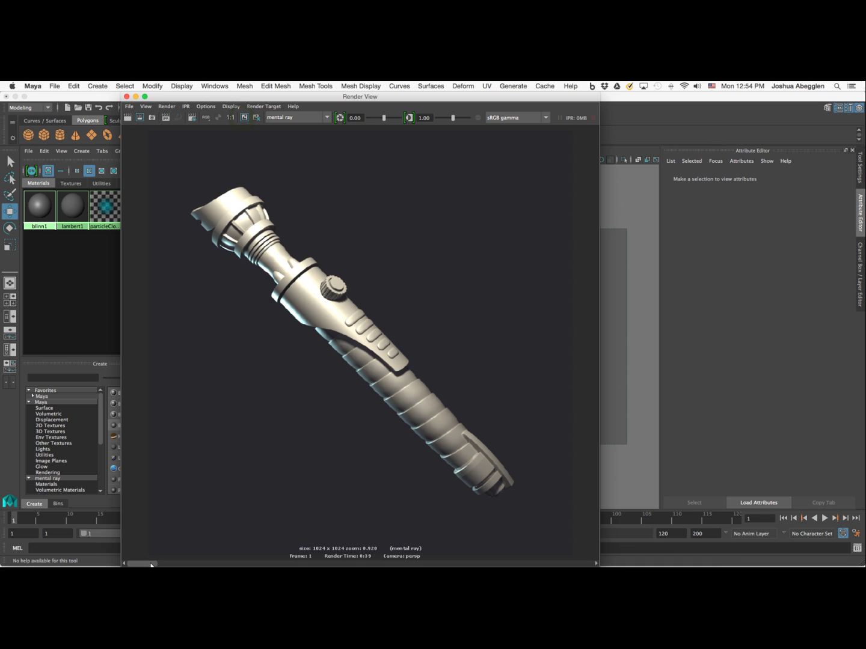
mouse_move(150, 564)
left_mouse_down()
mouse_move(214, 563)
mouse_move(192, 565)
left_mouse_up()
left_click(229, 118)
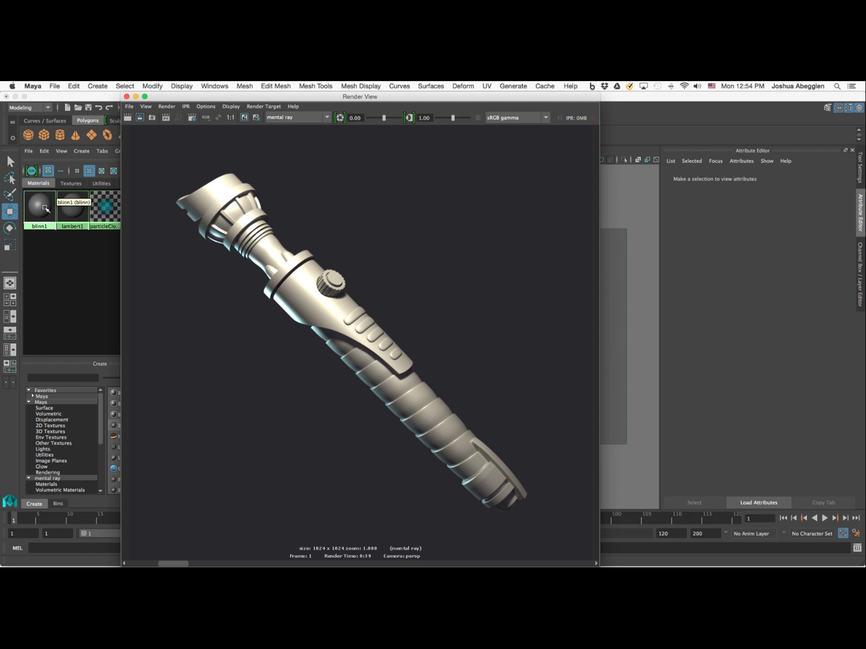
left_click(136, 96)
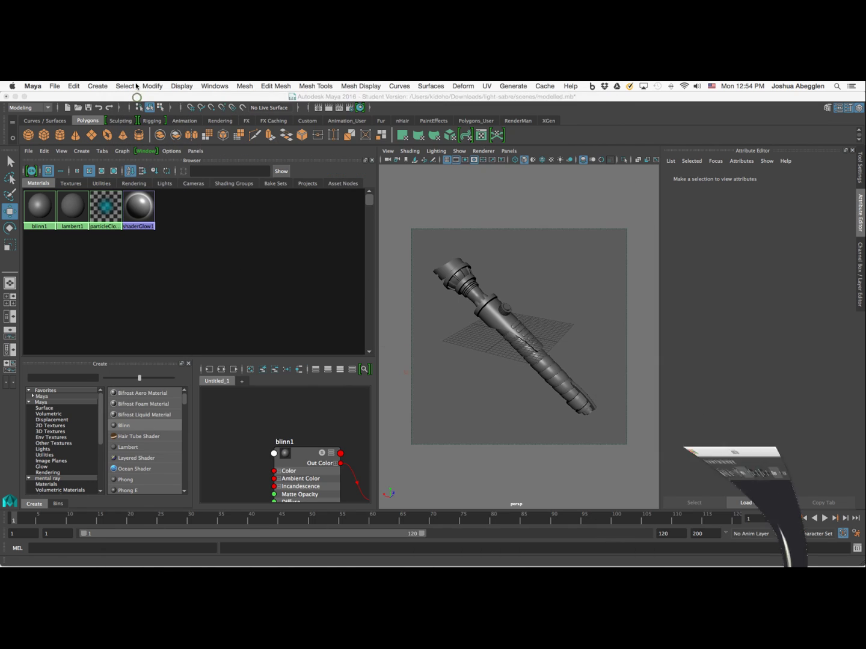
Step: Create an Anisotropic material and assign it to the lightsaber model
scroll(180, 425, "up", 1)
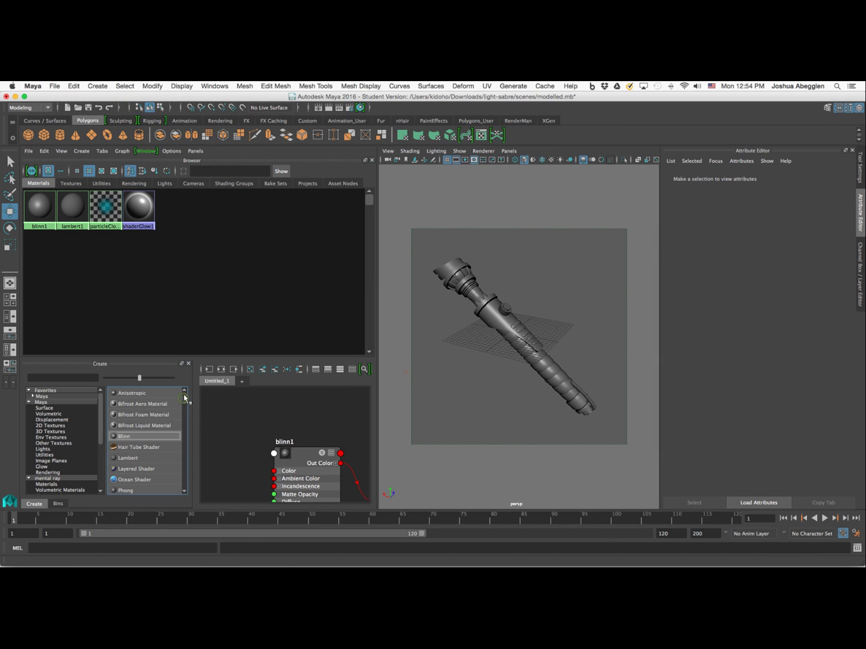
left_click(156, 393)
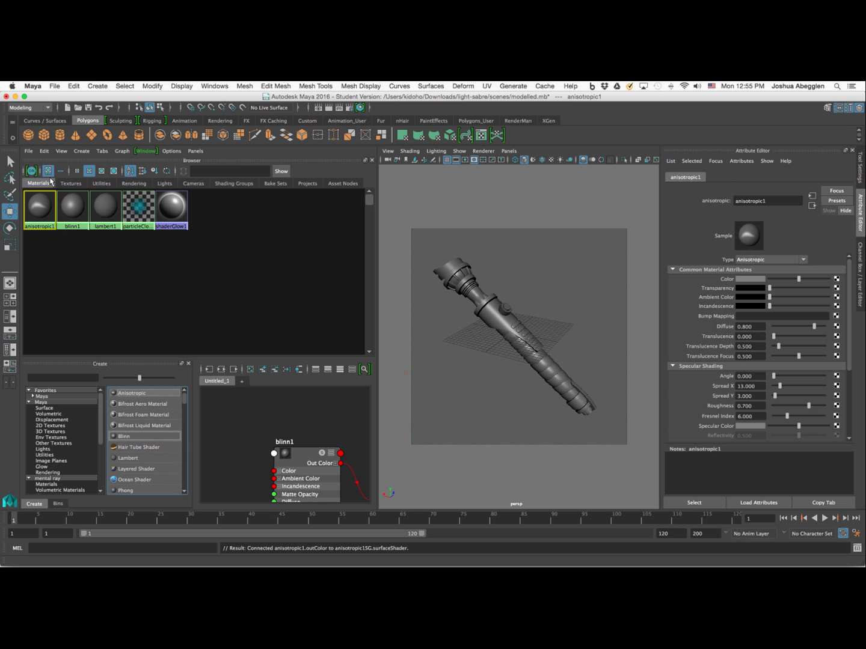
mouse_move(52, 193)
middle_mouse_down()
mouse_move(43, 213)
mouse_move(89, 261)
mouse_move(515, 342)
mouse_move(512, 328)
middle_mouse_up()
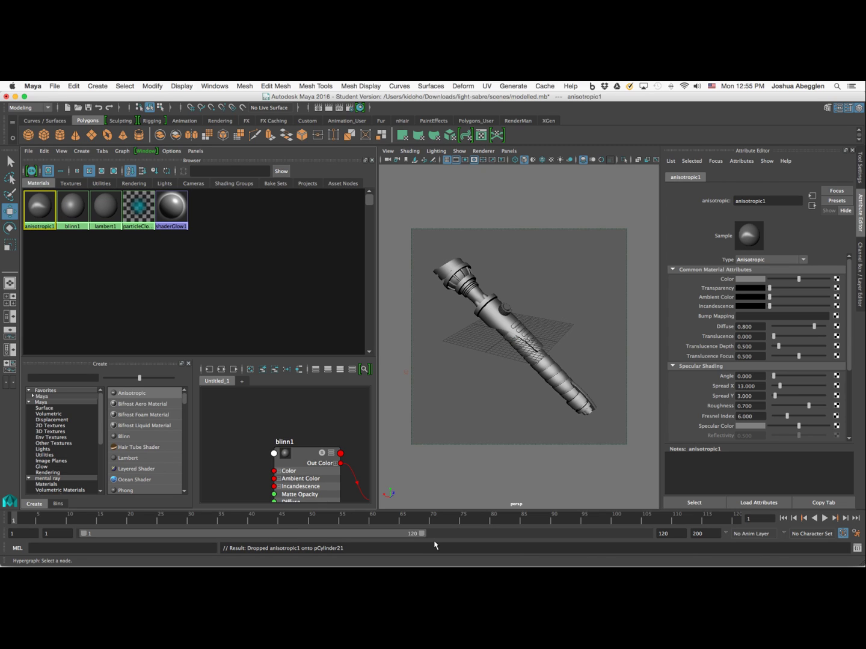
Step: Render the lightsaber with the Anisotropic material and compare it with the kept renders
left_click(329, 108)
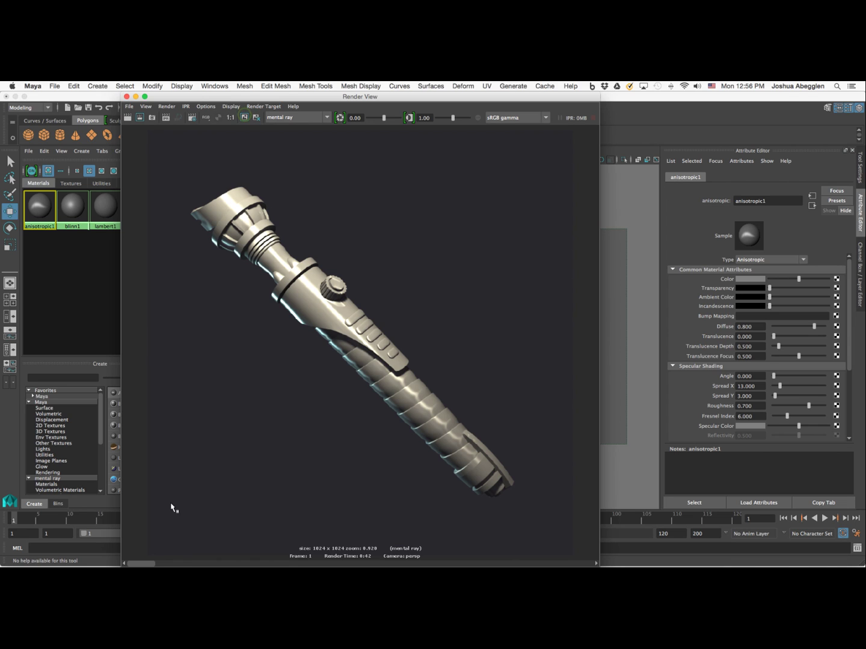
left_click_drag(146, 566, 185, 565)
mouse_move(176, 566)
left_mouse_down()
mouse_move(197, 565)
mouse_move(189, 566)
left_mouse_up()
Step: Set the Anisotropic material's Spread X to 6
left_click(37, 208)
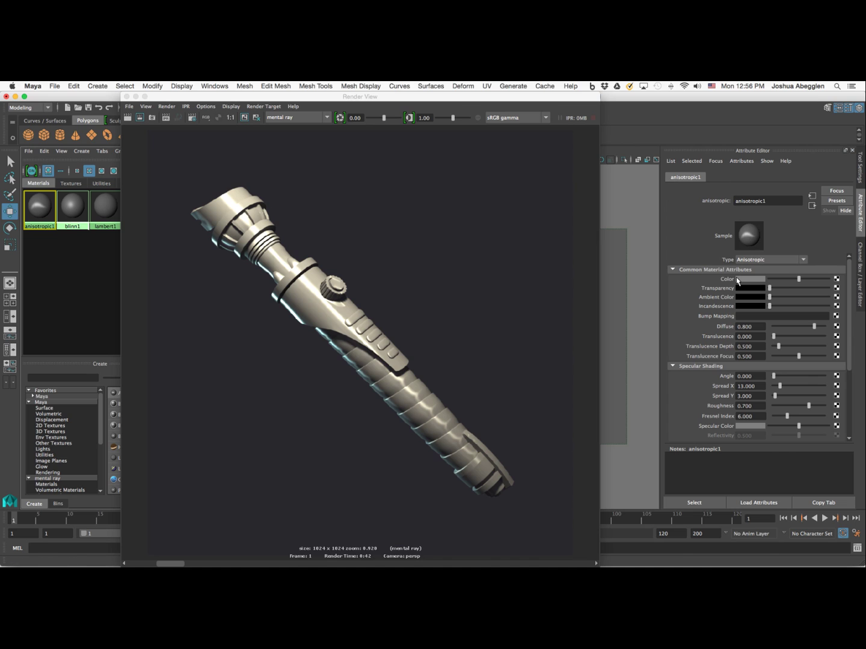
double_click(755, 386)
type("5")
key("Tab")
Step: Render only a region around the knob and upper buttons, and minimize the Render View
left_click_drag(366, 273, 303, 328)
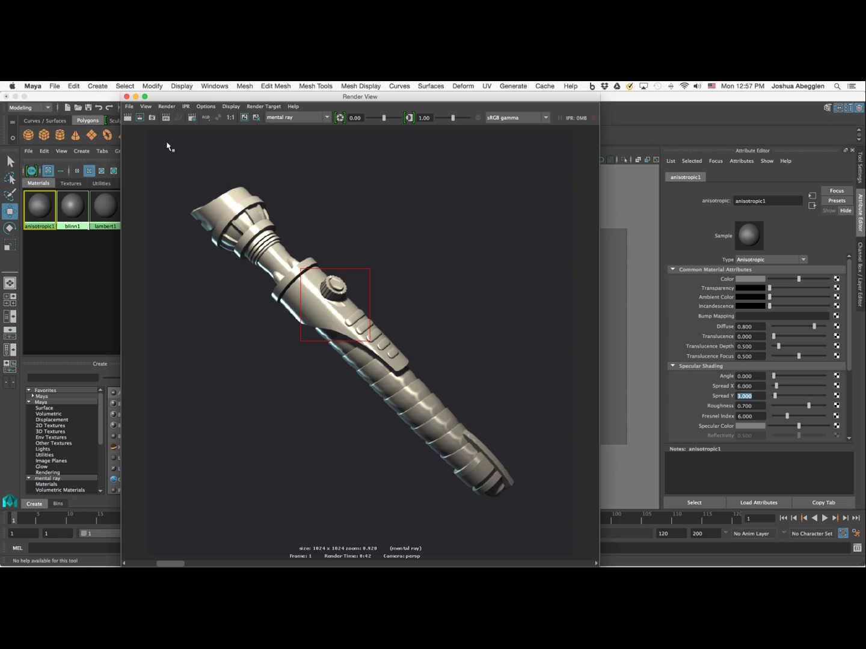
left_click(140, 118)
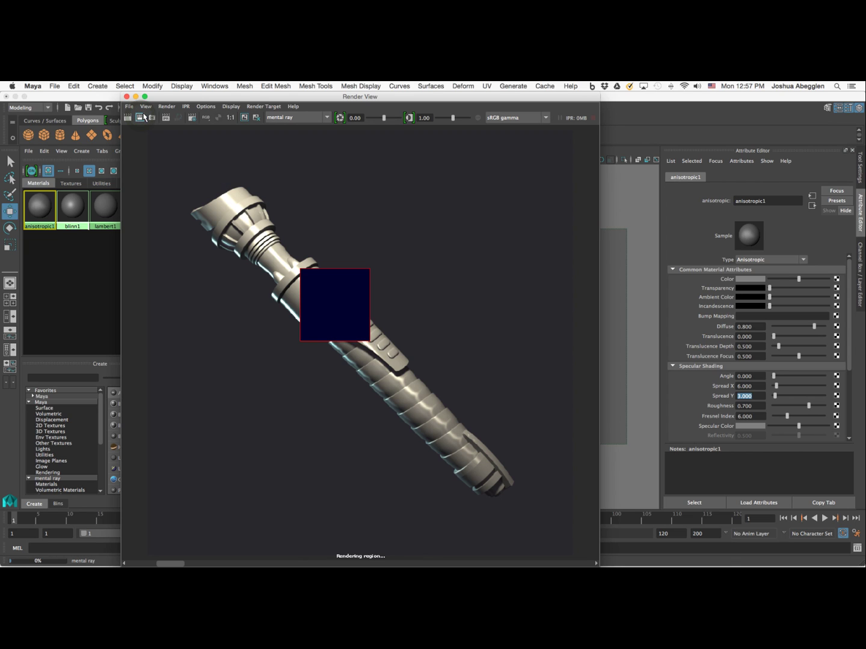
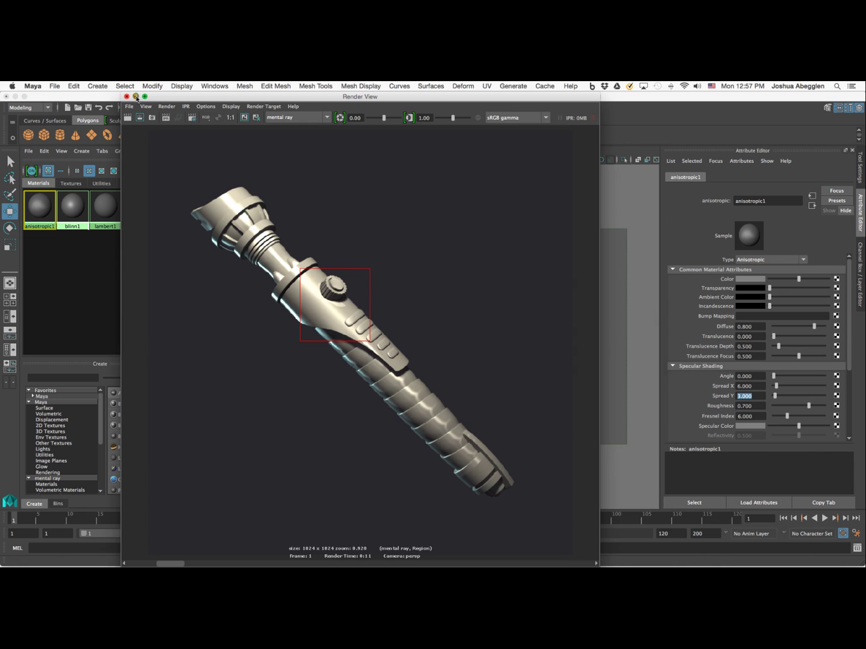
left_click(135, 97)
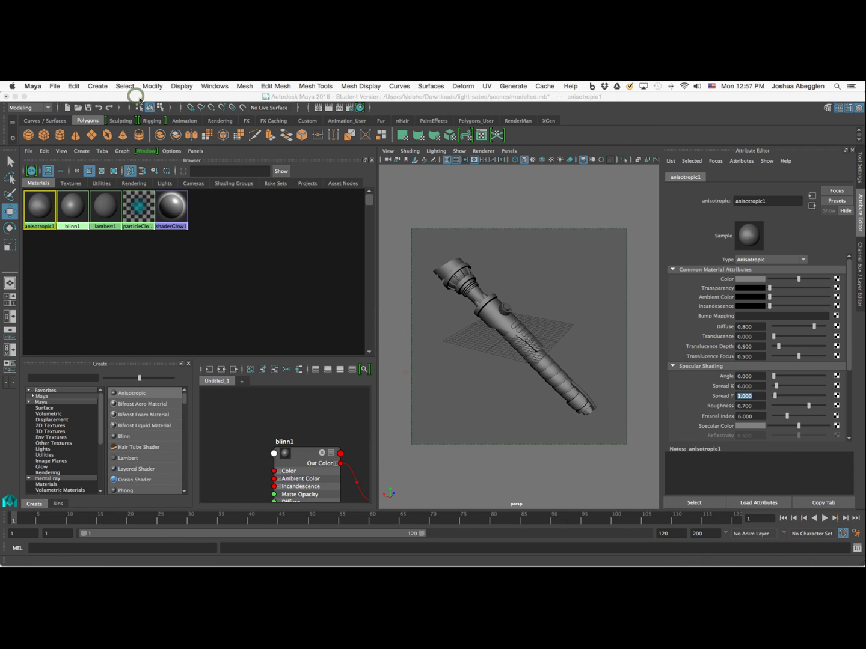
Step: Separate the combined lightsaber mesh into individual pieces and select the ribbed grip piece
left_click(561, 383)
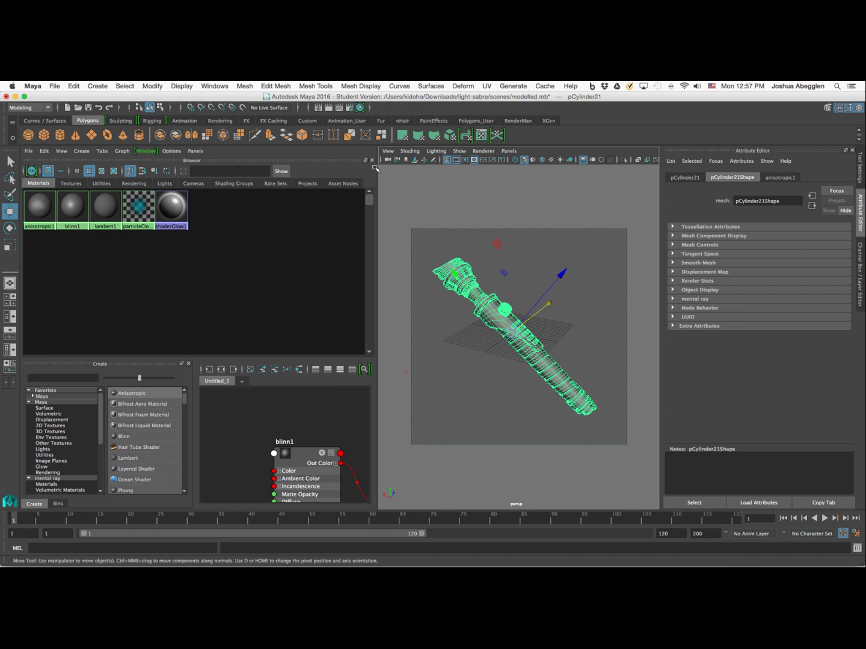
left_click(315, 87)
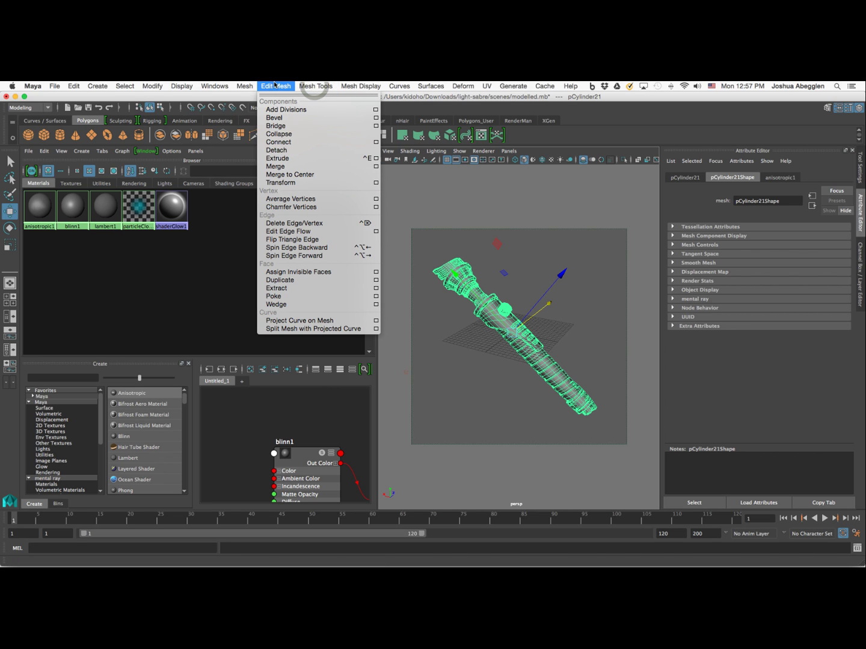
mouse_move(245, 86)
left_click(260, 127)
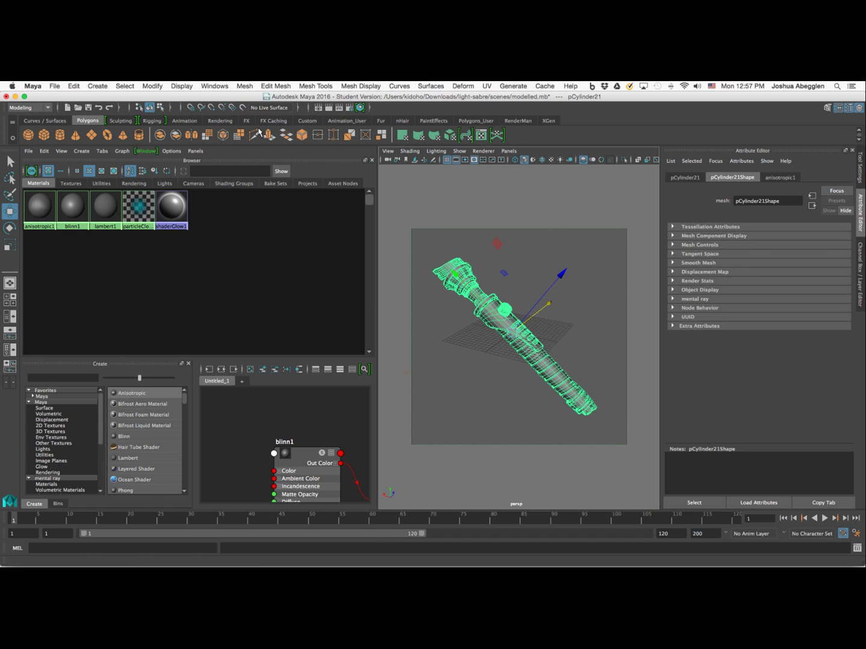
left_click(582, 361)
left_click(559, 379)
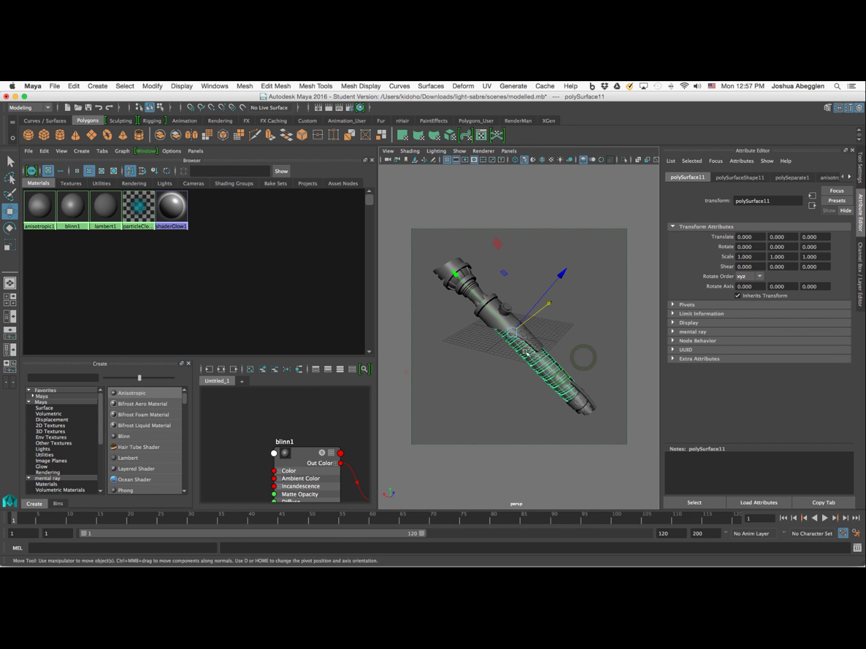
Step: Create a Lambert material with a dark brown color and assign it to the ribbed grip
left_click(137, 458)
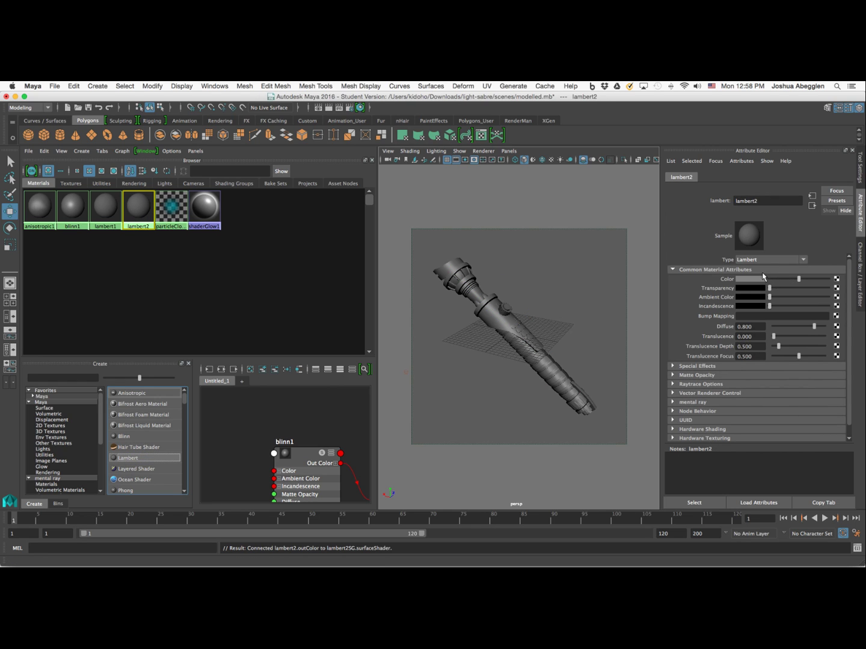
left_click(755, 279)
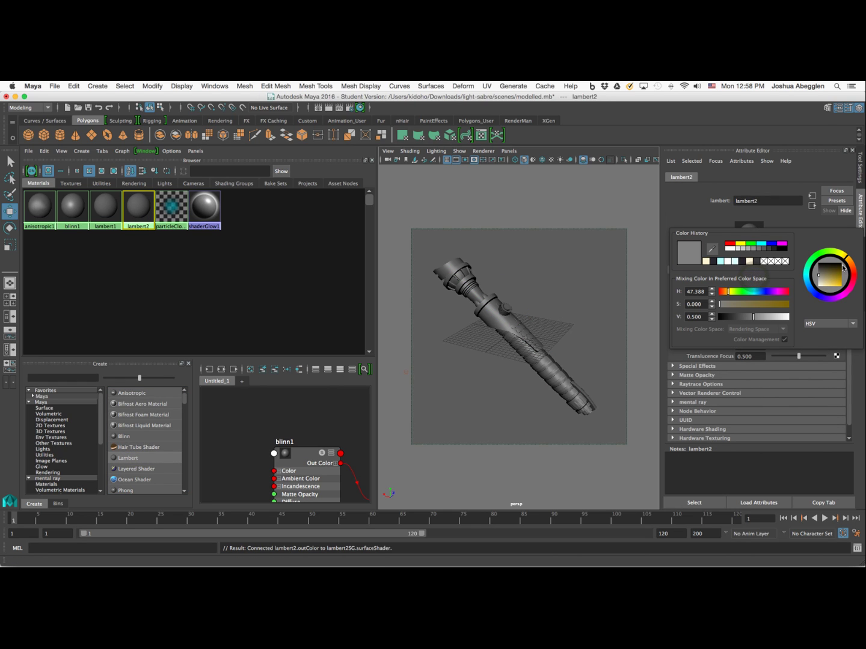
mouse_move(841, 272)
left_mouse_down()
mouse_move(832, 270)
mouse_move(845, 262)
mouse_move(836, 268)
left_mouse_up()
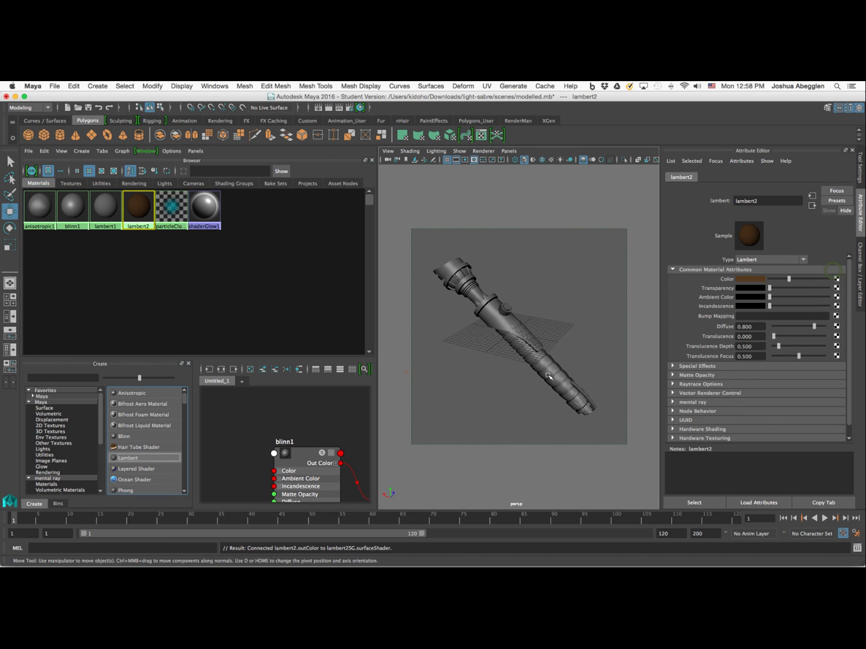
left_click(535, 367)
right_click_drag(138, 208, 143, 185)
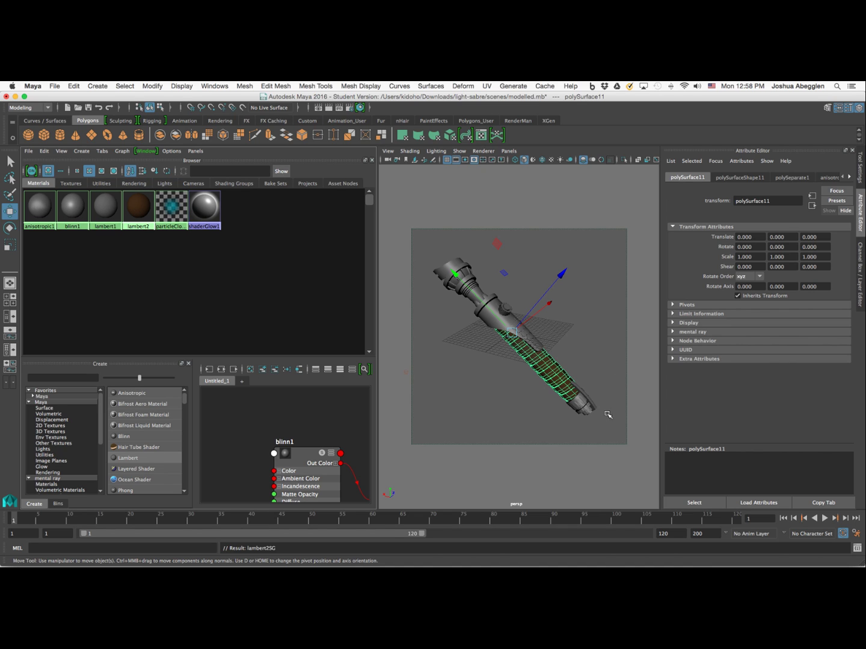
Step: Change the Anisotropic material's color to a pale gold
left_click(578, 404)
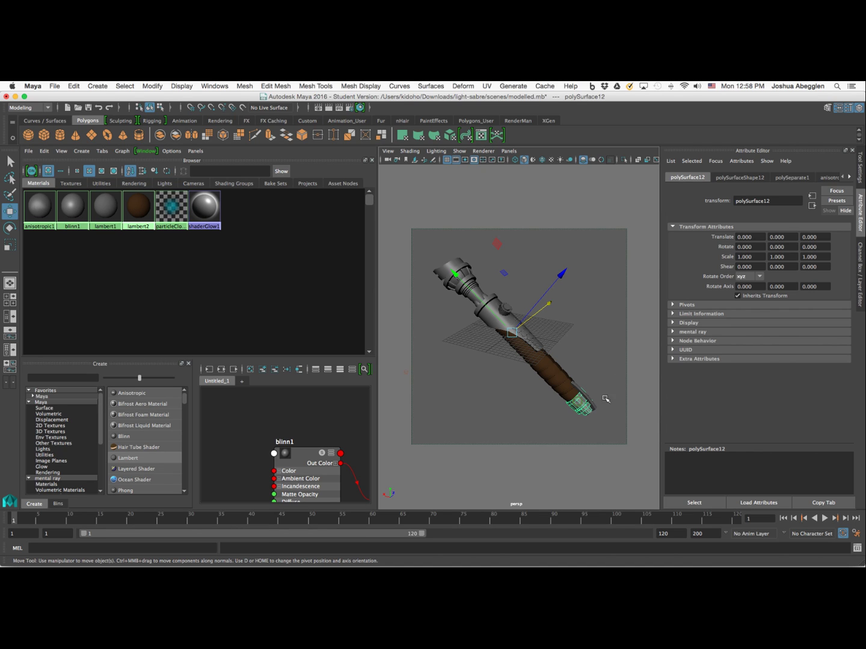
left_click(40, 208)
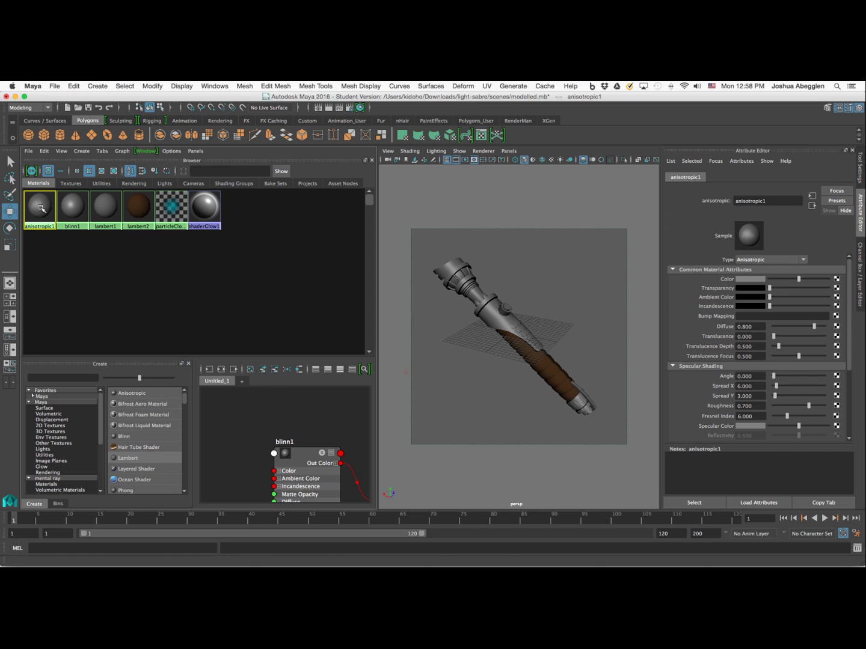
left_click(751, 280)
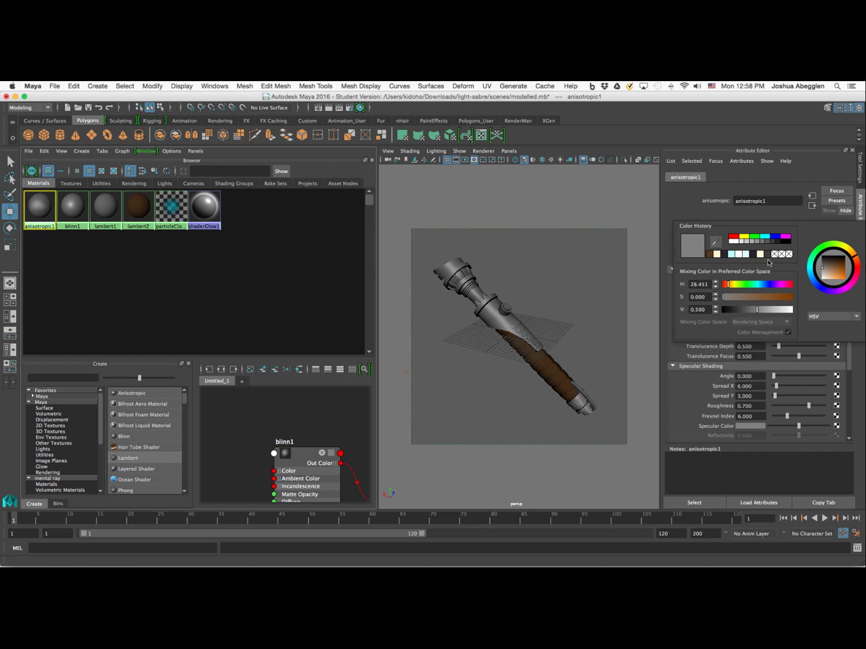
left_click_drag(852, 253, 831, 282)
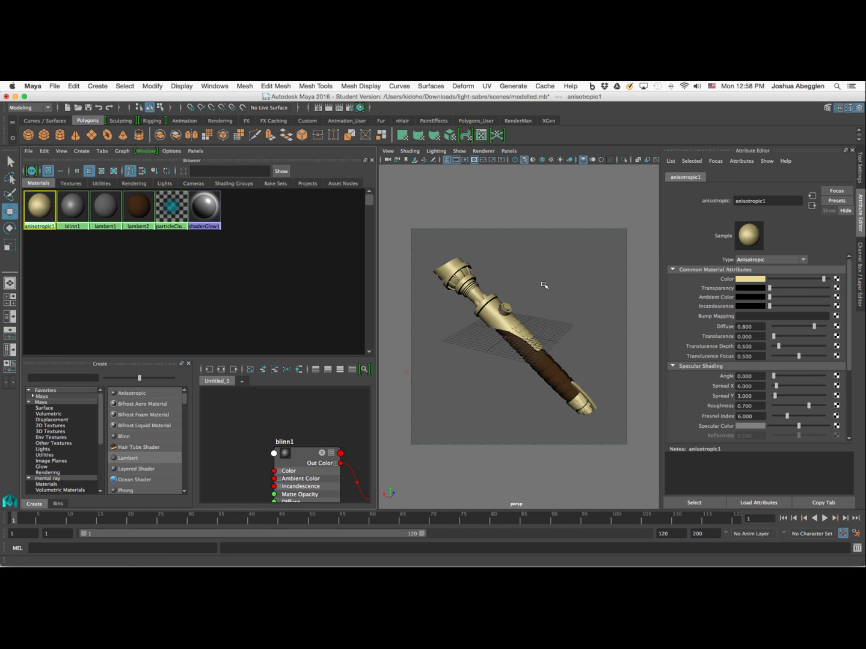
Step: Lighten the Blinn material's color to near white and assign it to the curved clip piece at the pommel
left_click(579, 403)
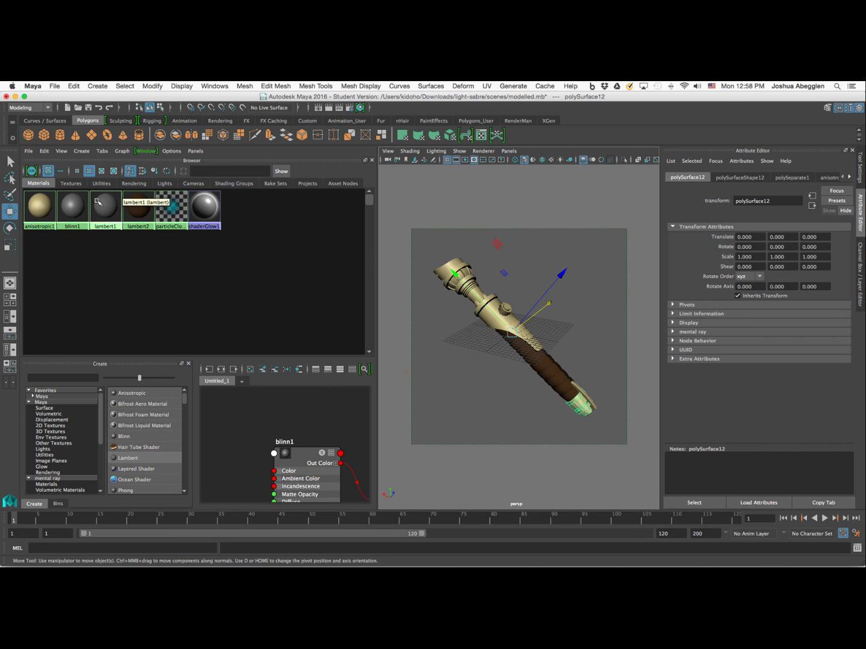
left_click(71, 210)
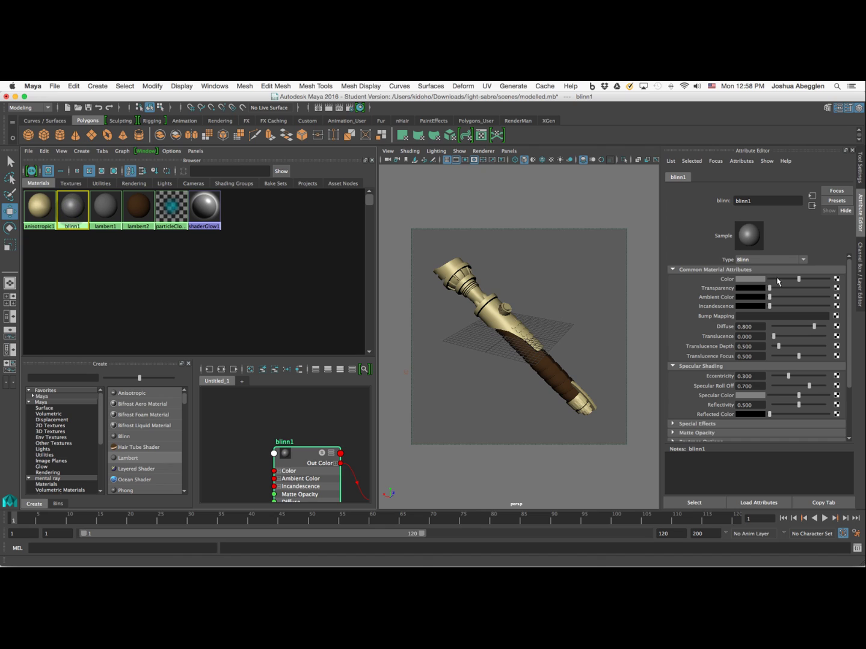
left_click_drag(799, 278, 814, 283)
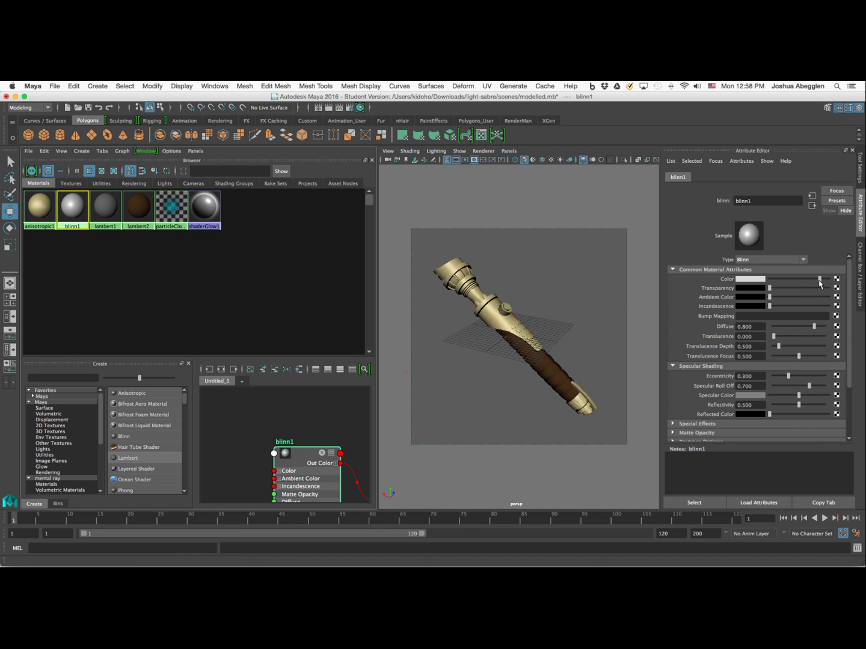
left_click(598, 411)
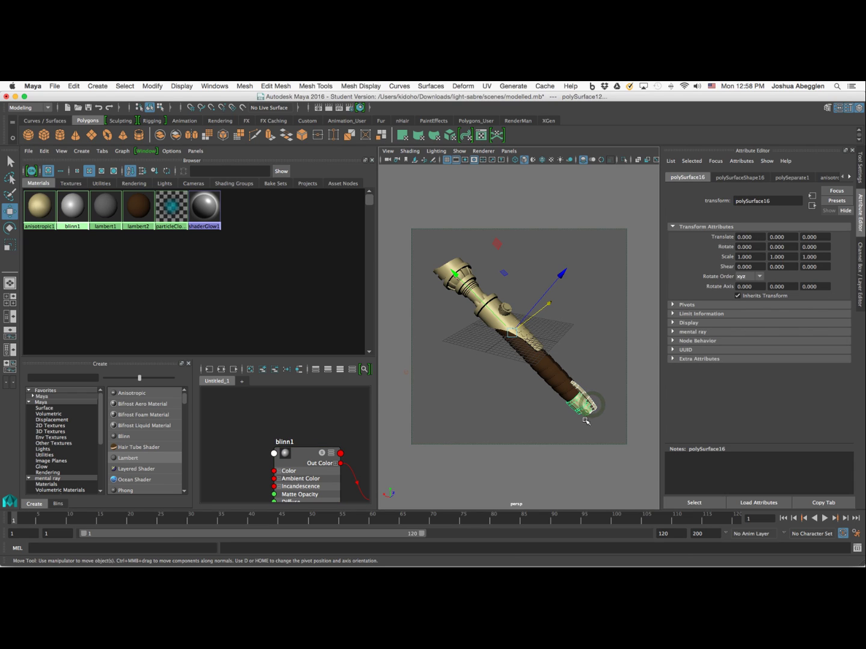
left_click(589, 406)
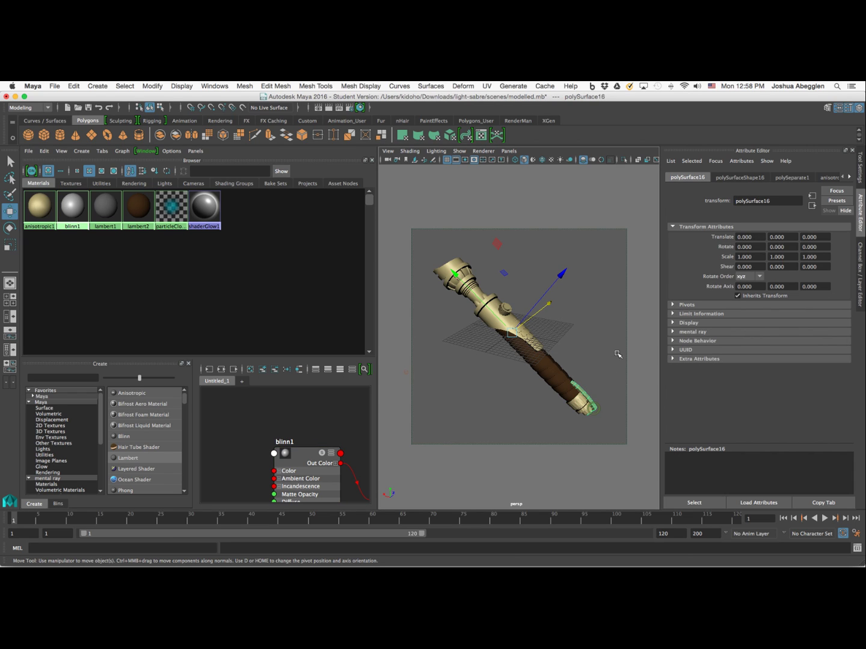
right_click_drag(80, 207, 80, 181)
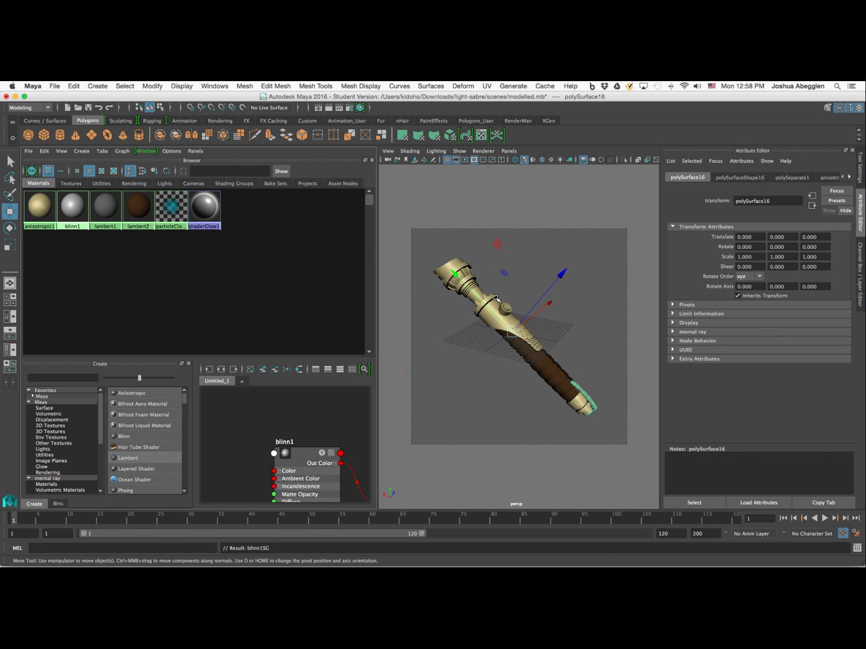
Step: Create another Lambert material and darken its color to near black
right_click_drag(498, 288, 595, 300, "alt")
middle_click_drag(556, 332, 619, 412, "alt")
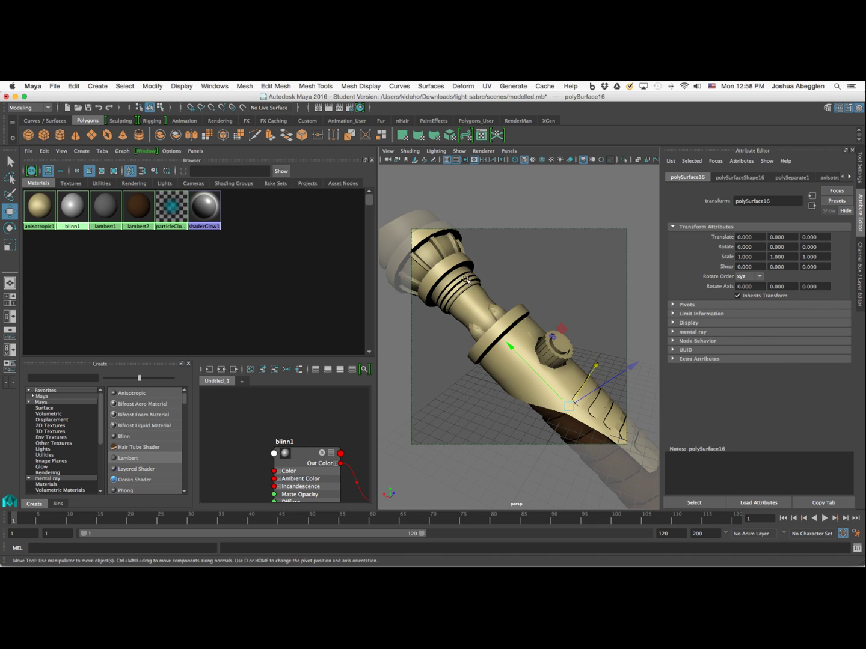
left_click(432, 256)
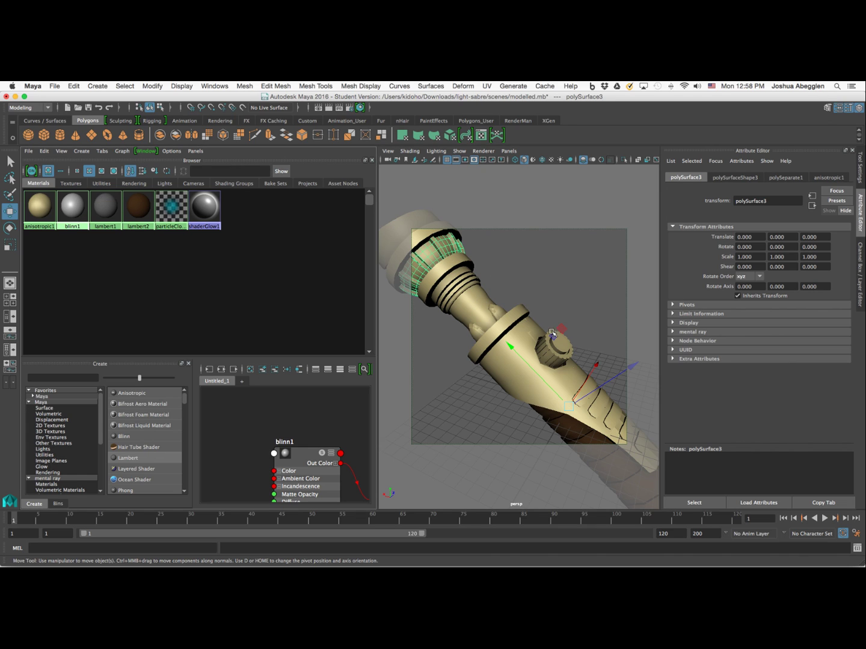
left_click_drag(553, 333, 570, 337, "alt")
mouse_move(574, 338)
middle_mouse_down("alt")
mouse_move(597, 357)
mouse_move(545, 299)
mouse_move(571, 341)
middle_mouse_up("alt")
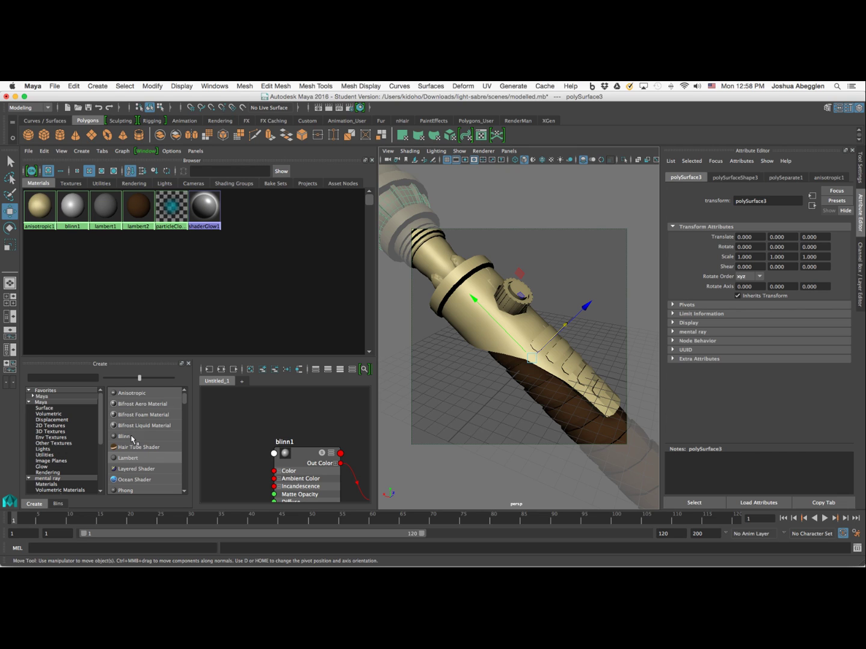
left_click(135, 461)
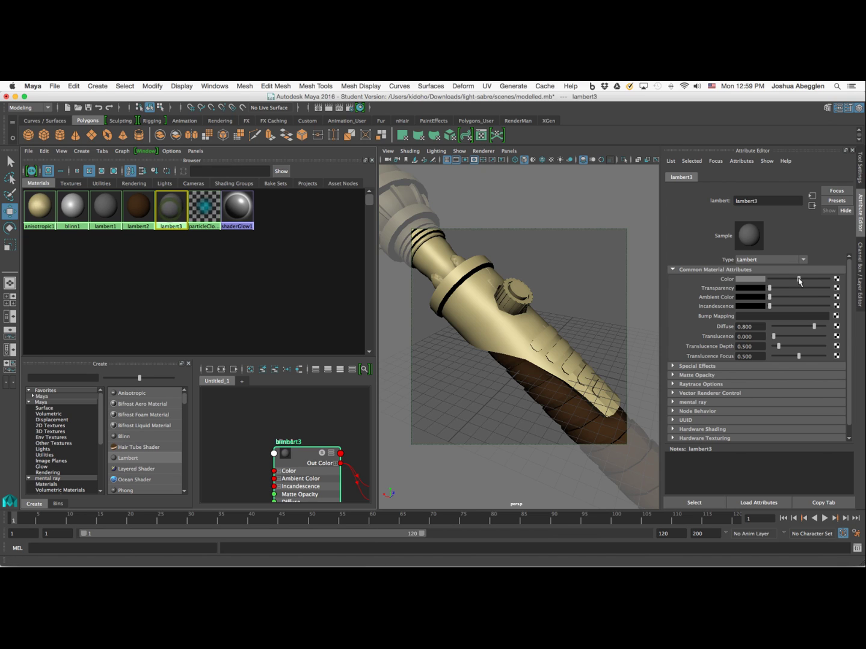
left_click_drag(798, 279, 780, 279)
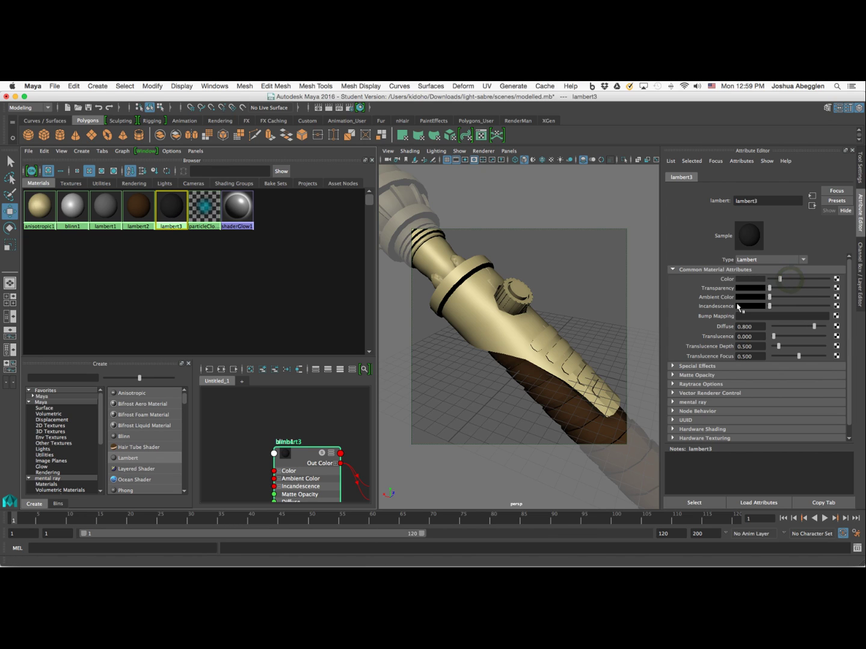
Step: Assign the near-black Lambert material to the five raised buttons and the round knob on the handle
left_click(545, 340)
left_click(563, 354, "shift")
left_click(577, 370, "shift")
left_click(593, 382, "shift")
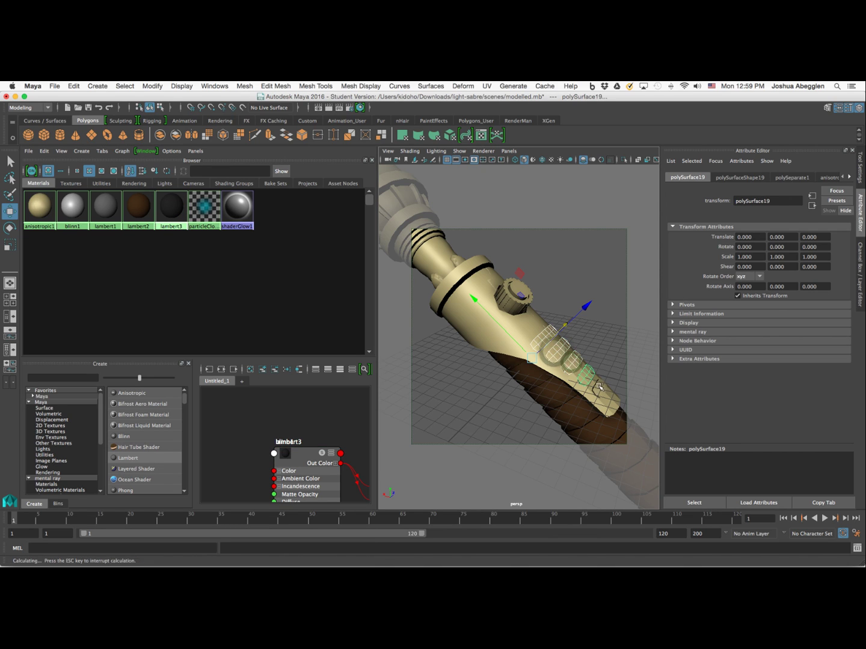
left_click(598, 387, "shift")
right_click_drag(172, 204, 181, 180)
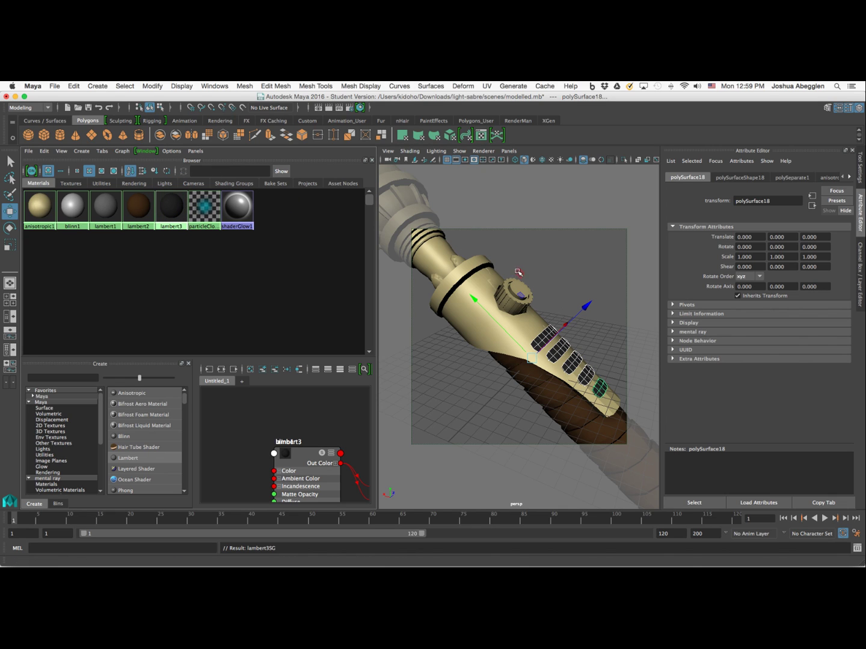
left_click(517, 307)
right_click_drag(172, 205, 187, 188)
Step: Assign the Blinn material to the rounded studs around the narrow neck where it meets the wide collar
left_click(436, 279)
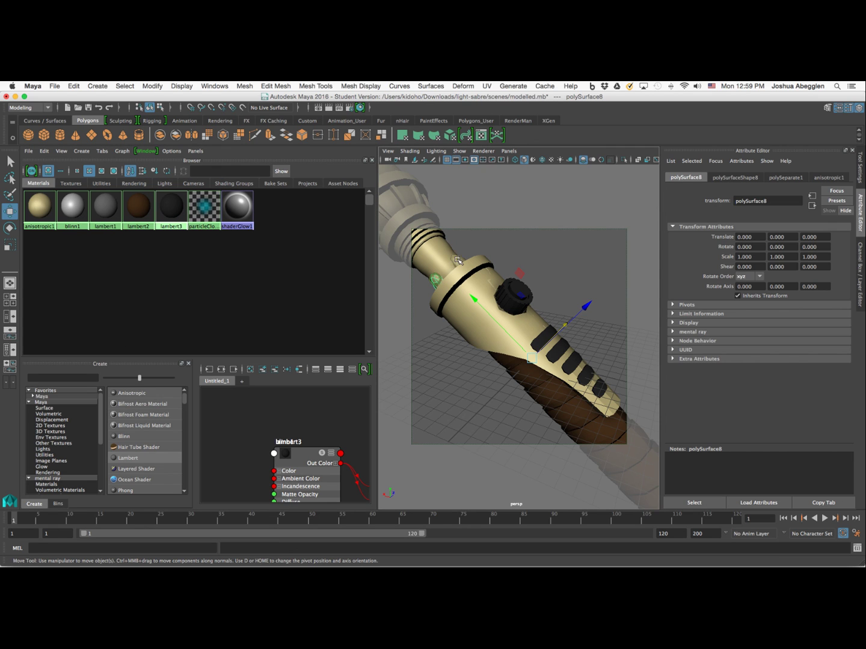
left_click_drag(457, 353, 553, 337, "alt")
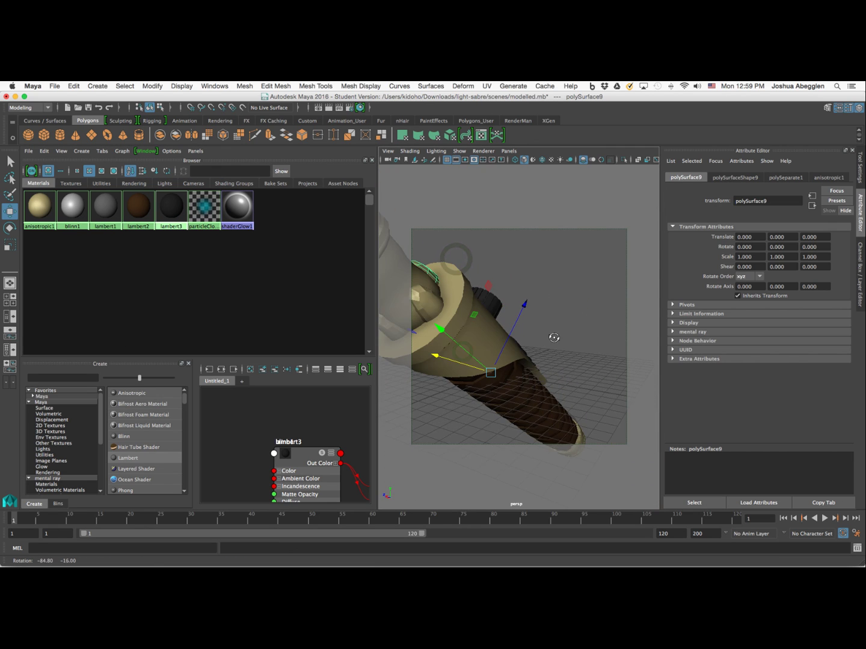
left_click(428, 297, "shift")
left_click_drag(447, 335, 435, 281, "alt")
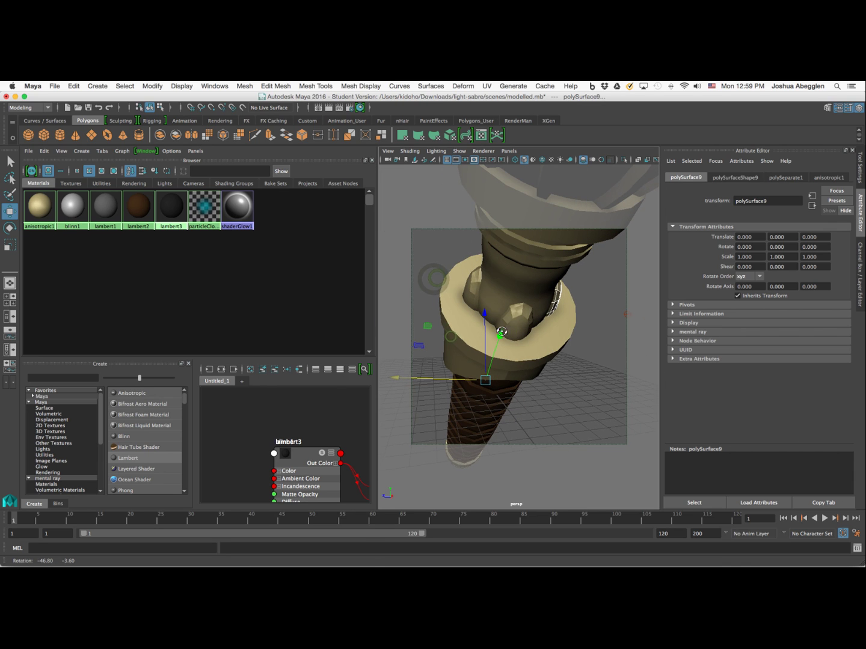
left_click(479, 267, "shift")
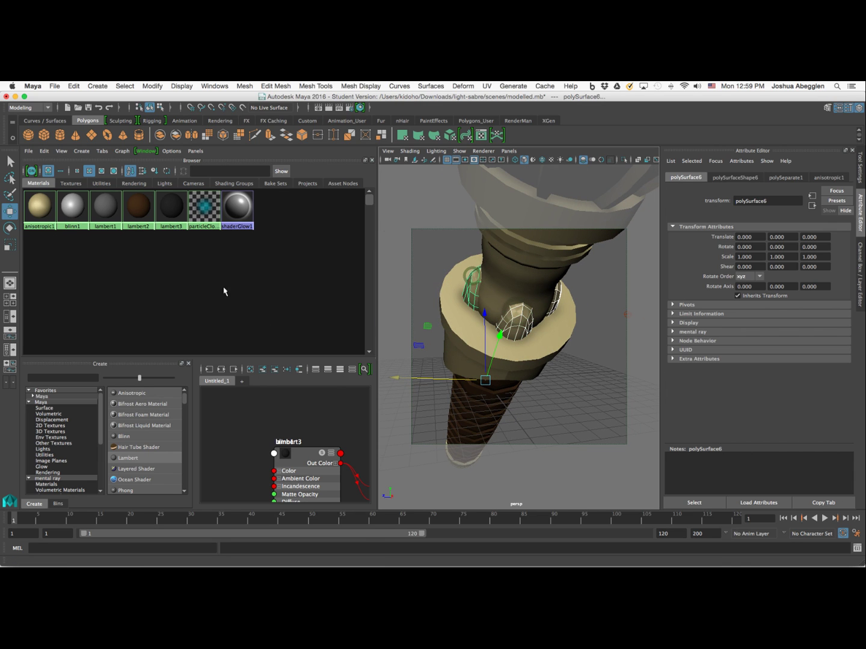
right_click_drag(73, 207, 86, 184)
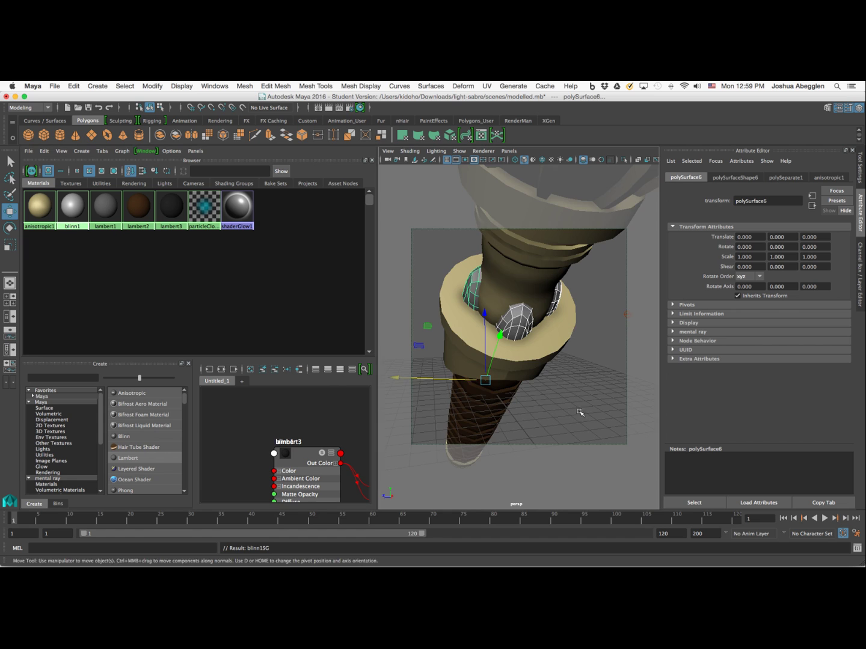
Step: Switch the round knob on the handle to face component selection
left_click_drag(580, 412, 577, 353, "alt")
left_click(538, 304)
right_click_drag(577, 352, 647, 367, "alt")
left_click_drag(475, 345, 497, 371, "alt")
right_click(481, 373)
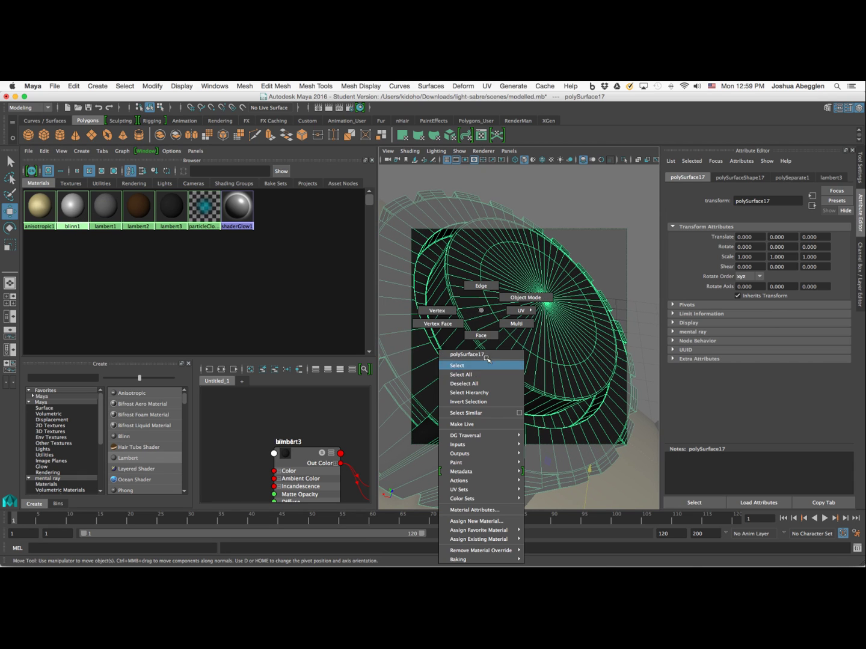
left_click(482, 374)
left_click_drag(484, 374, 517, 371, "alt")
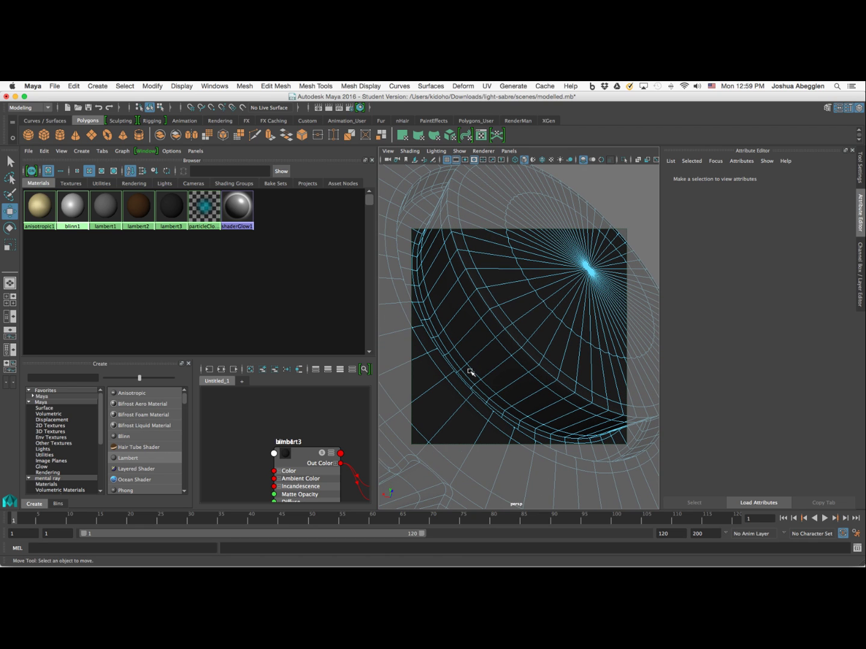
right_click(488, 360)
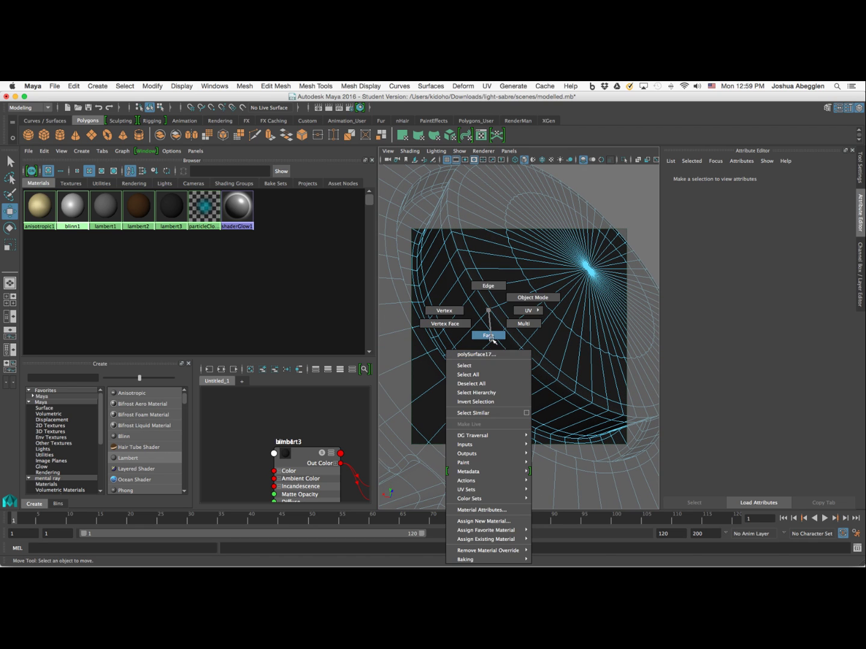
left_click(481, 368)
Step: Select the rim, side and top faces of the raised disc inside the knob and assign the Blinn material to them
left_click(475, 379)
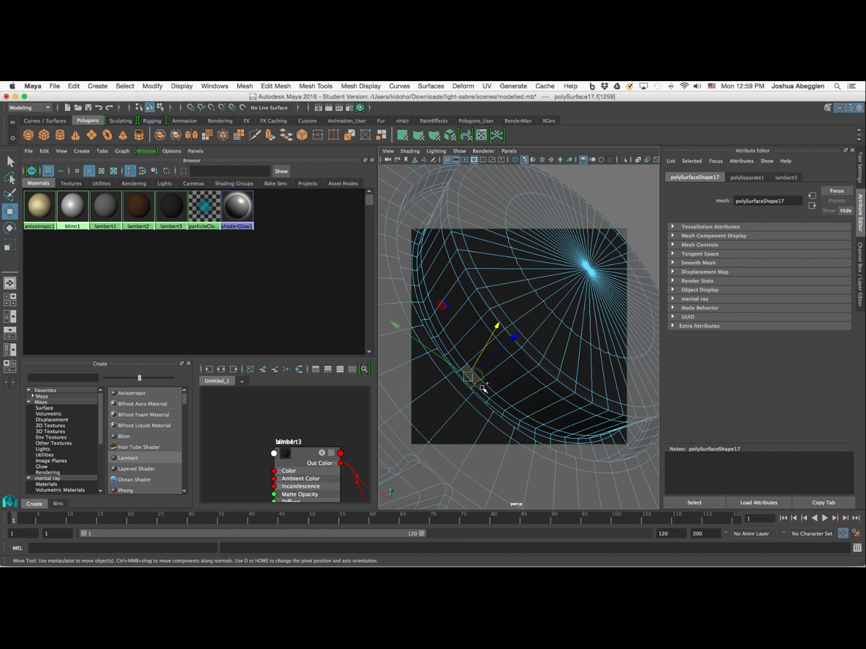
double_click(485, 385, "shift")
left_click(489, 361, "shift")
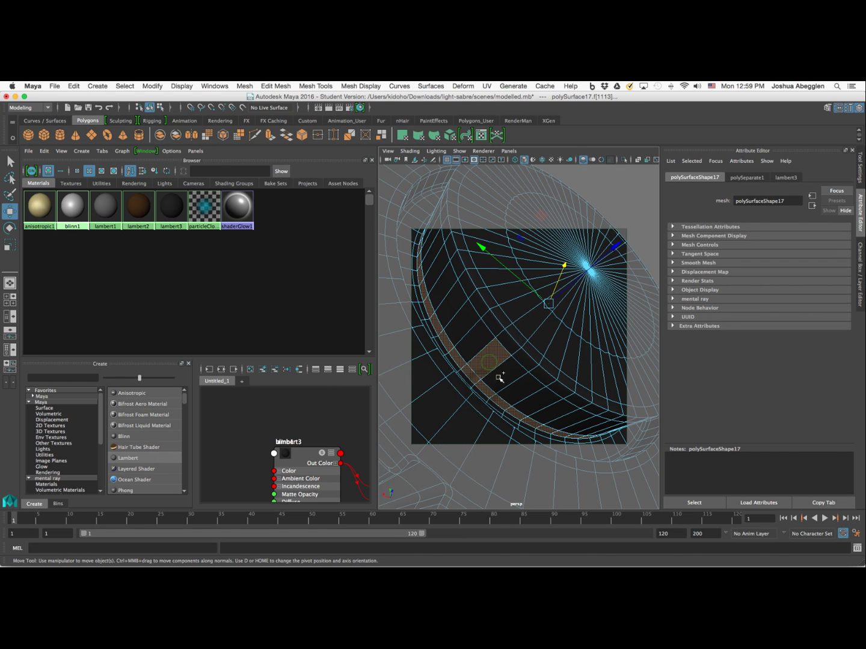
double_click(526, 327, "shift")
double_click(520, 355, "shift")
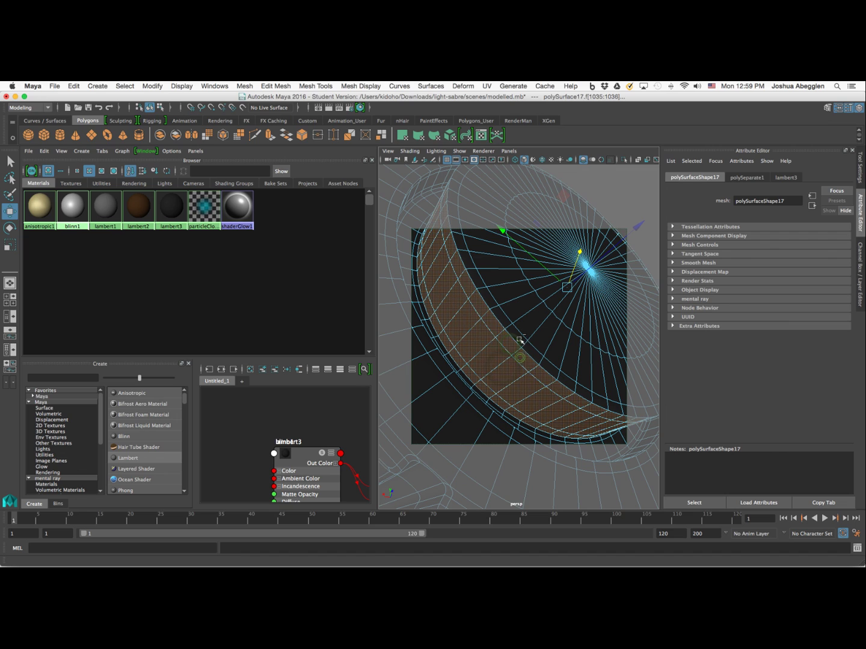
double_click(528, 330, "shift")
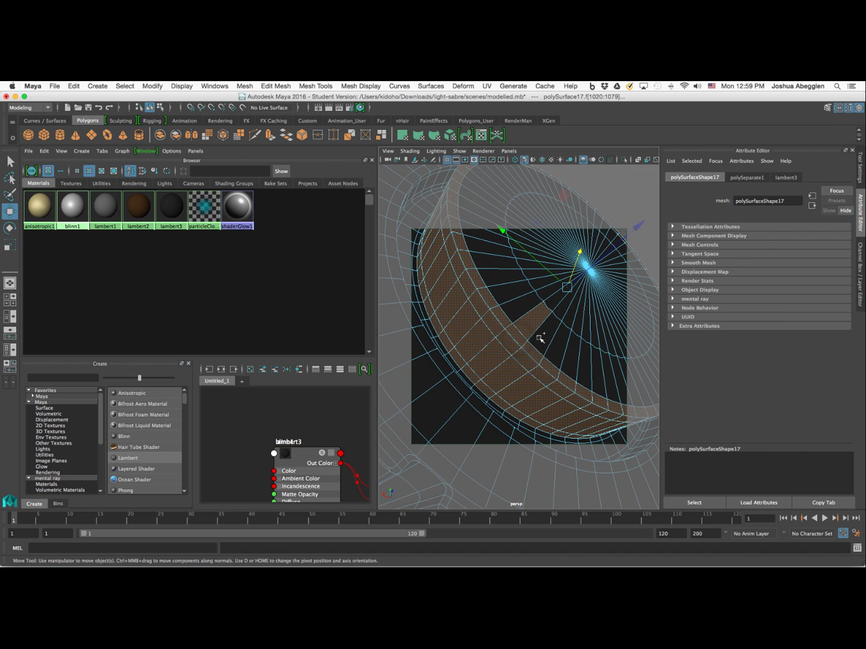
left_click_drag(535, 331, 533, 374, "alt")
scroll(549, 355, "down", 5)
left_click(11, 195)
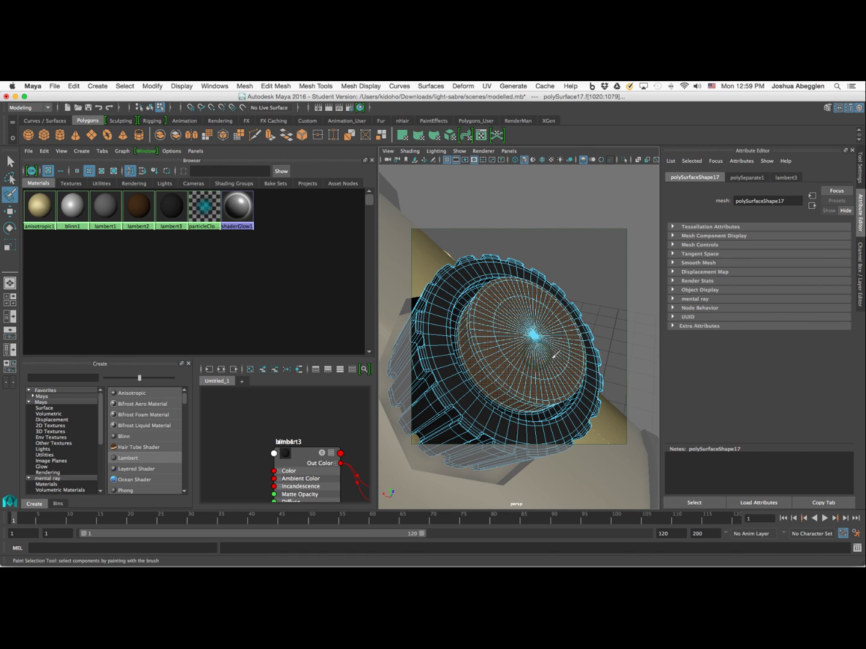
right_click(73, 209)
left_click(81, 183)
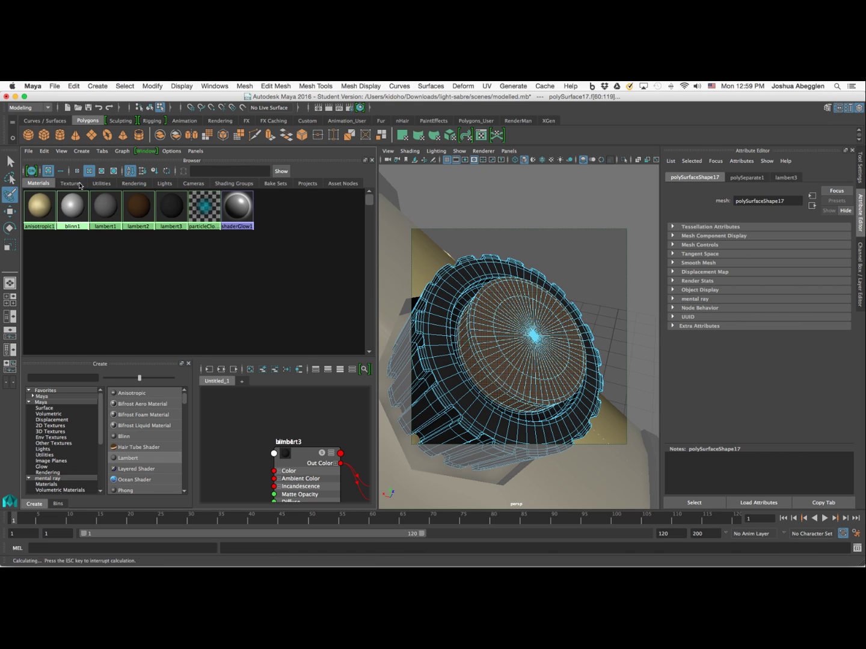
left_click_drag(528, 360, 551, 366, "alt")
right_click_drag(529, 310, 534, 365)
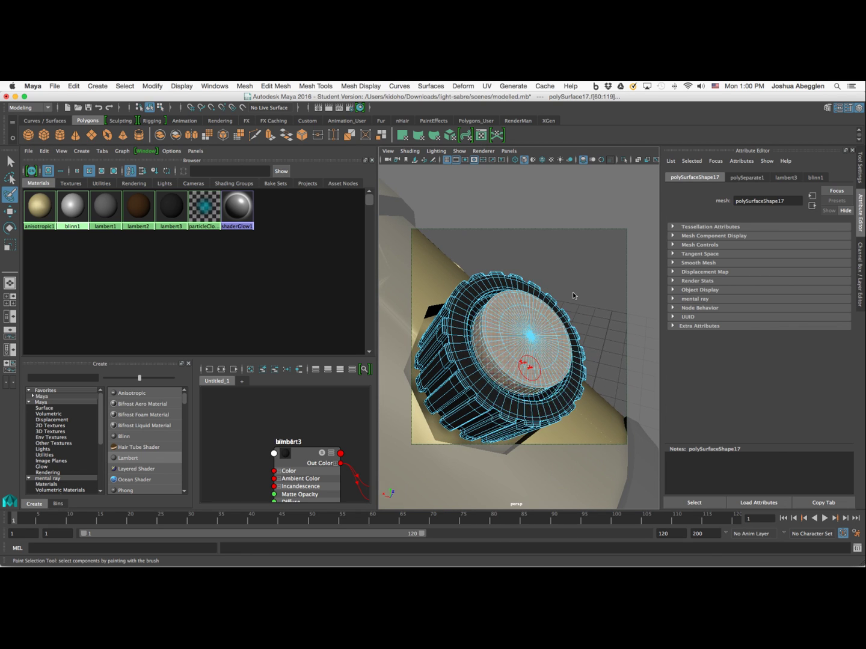
Step: Create a second Anisotropic material and set its Spread X to 6
left_click_drag(574, 294, 545, 313, "alt")
right_click_drag(545, 314, 539, 396, "alt")
left_click_drag(538, 395, 524, 385, "alt")
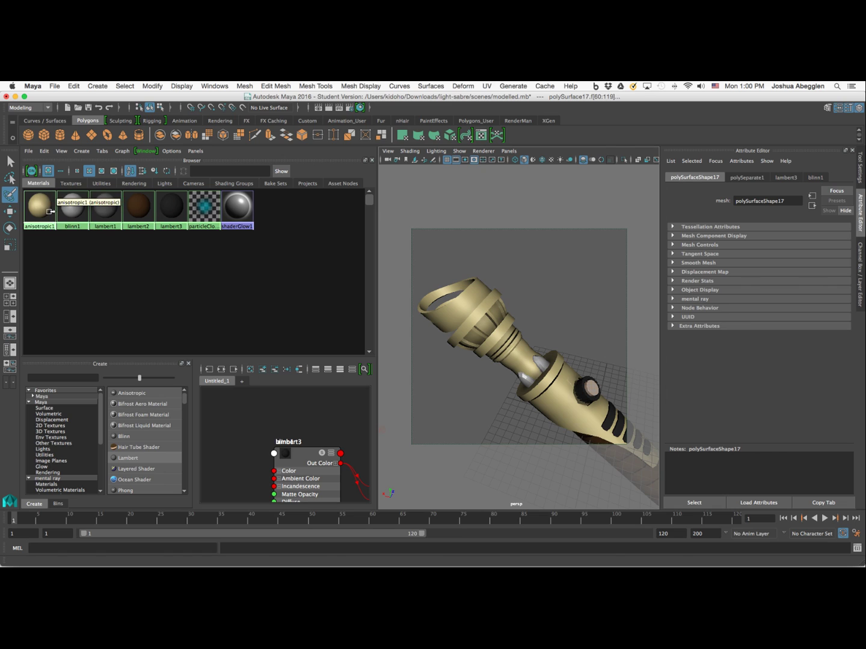
left_click(151, 394)
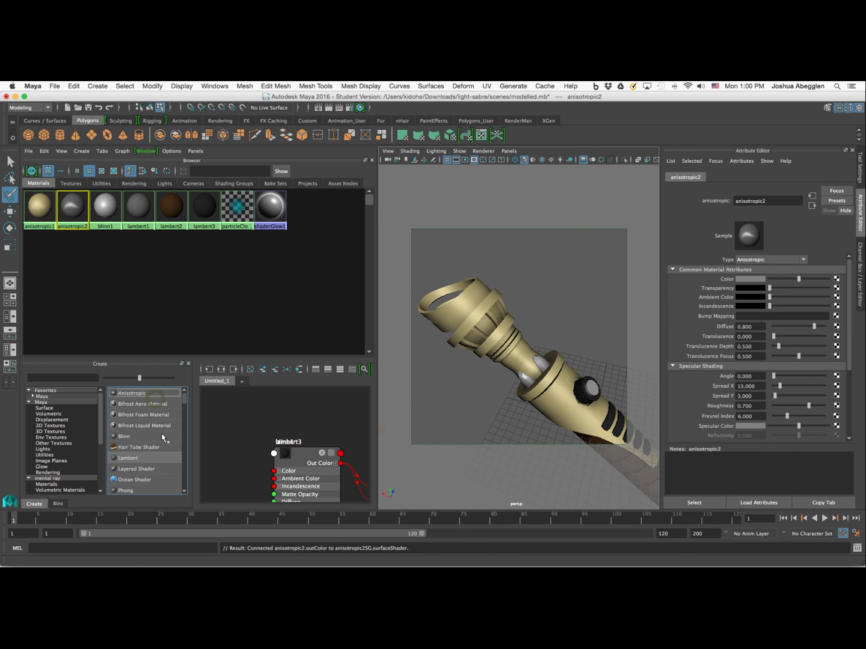
left_click(757, 386)
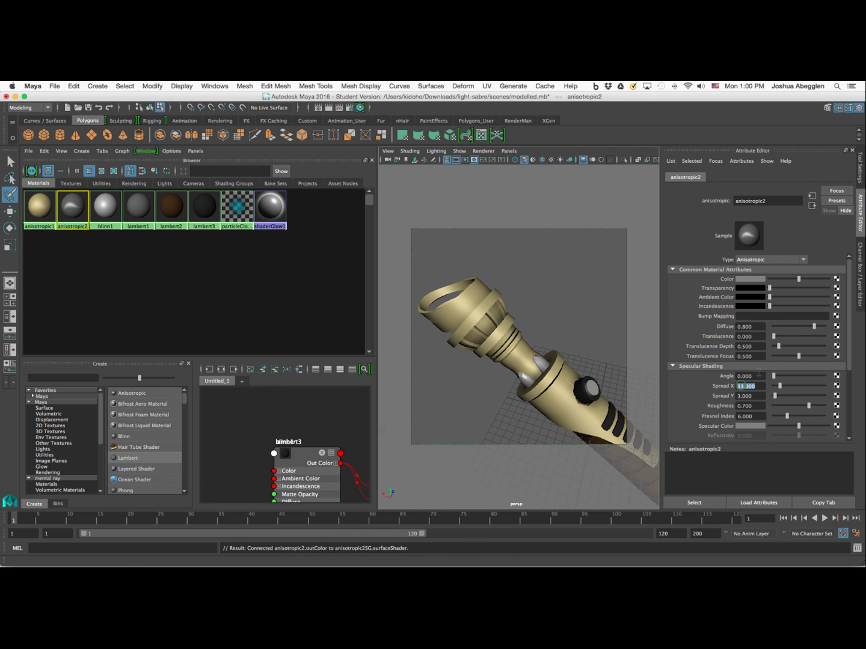
type("6")
key("Tab")
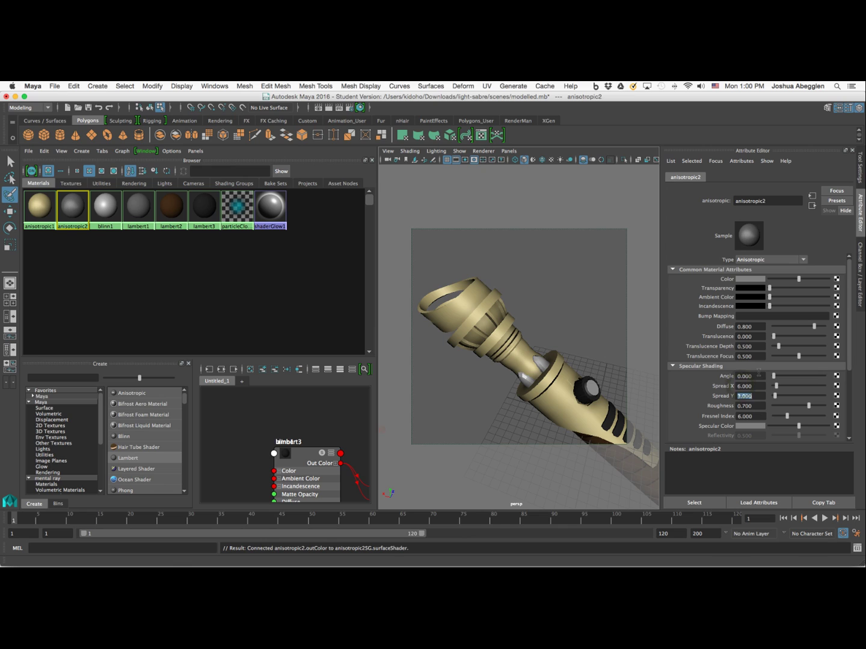
Step: Check the Blinn material's color as RGB, 0 to 255, and set the second Anisotropic material's color to match at 210, 210, 210
left_click(108, 214)
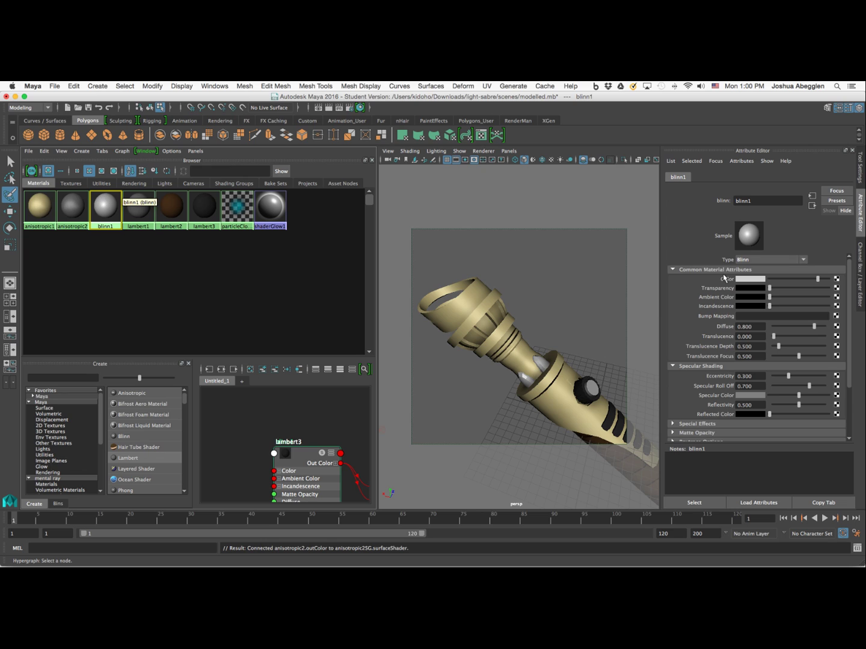
left_click(759, 280)
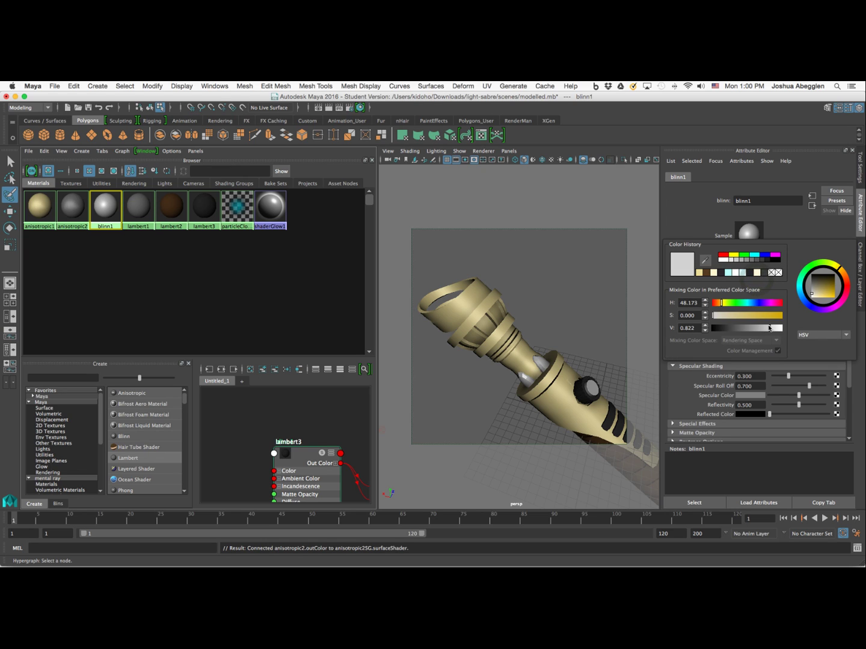
left_click(816, 334)
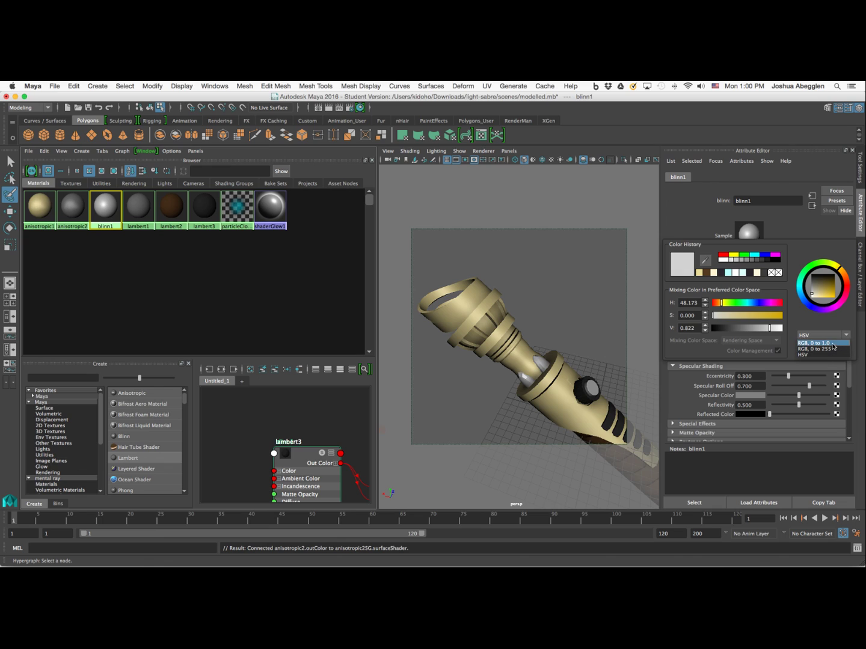
left_click(834, 349)
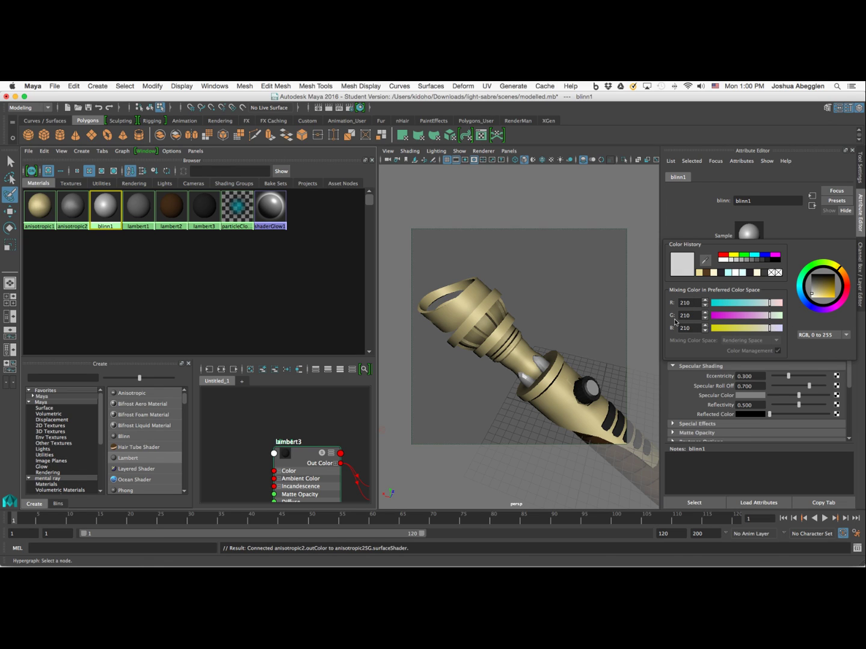
left_click(73, 208)
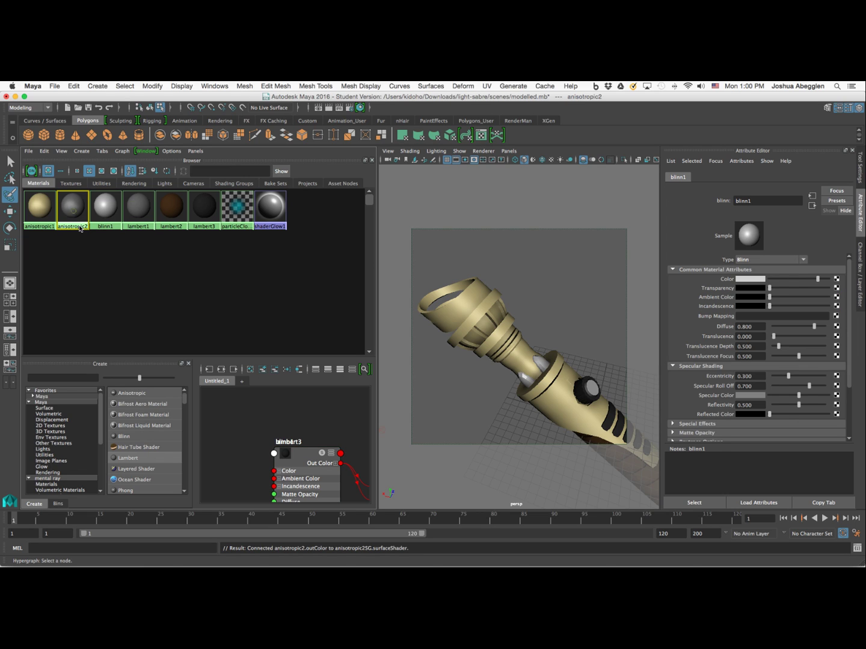
left_click(751, 280)
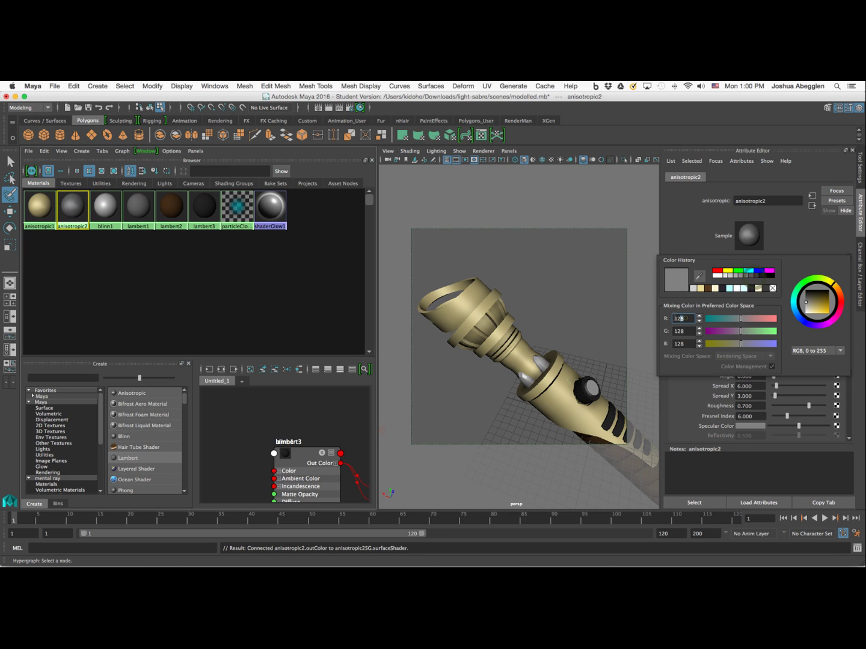
type("210")
key("Tab")
type("2")
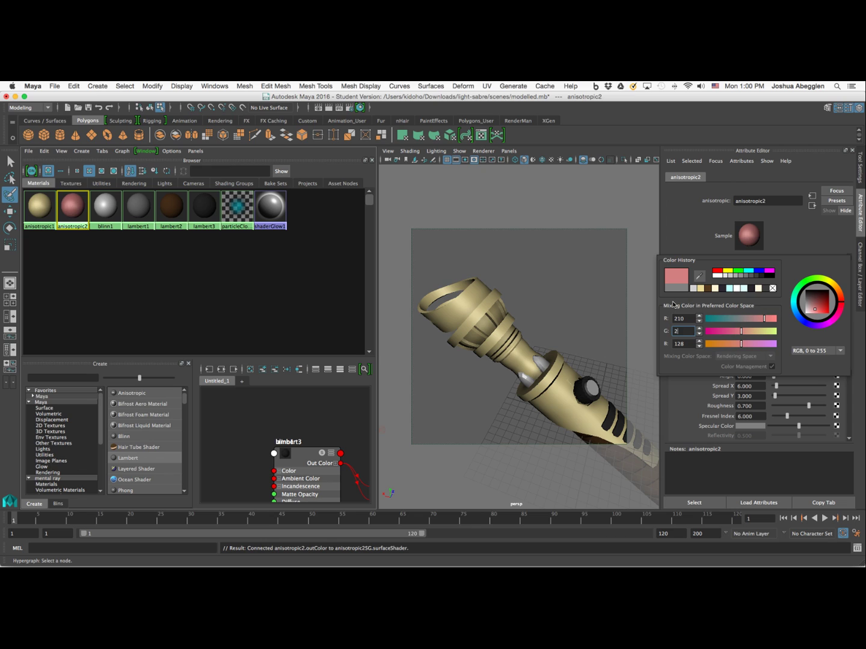
type("10")
key("Tab")
type("210")
key("Tab")
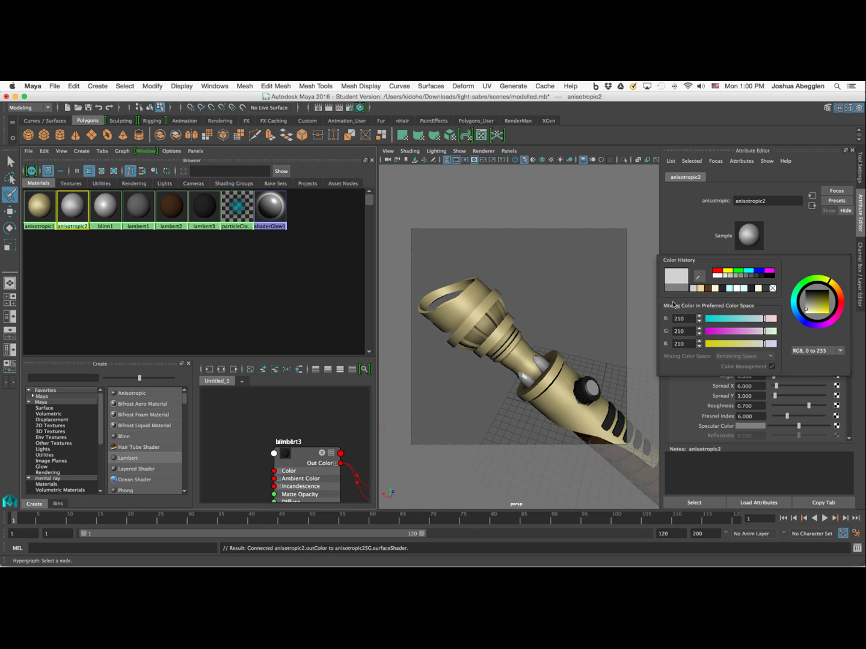
Step: Return the ribbed section of the lightsaber's head to object mode and assign the light gray Anisotropic material to it
left_click(490, 321)
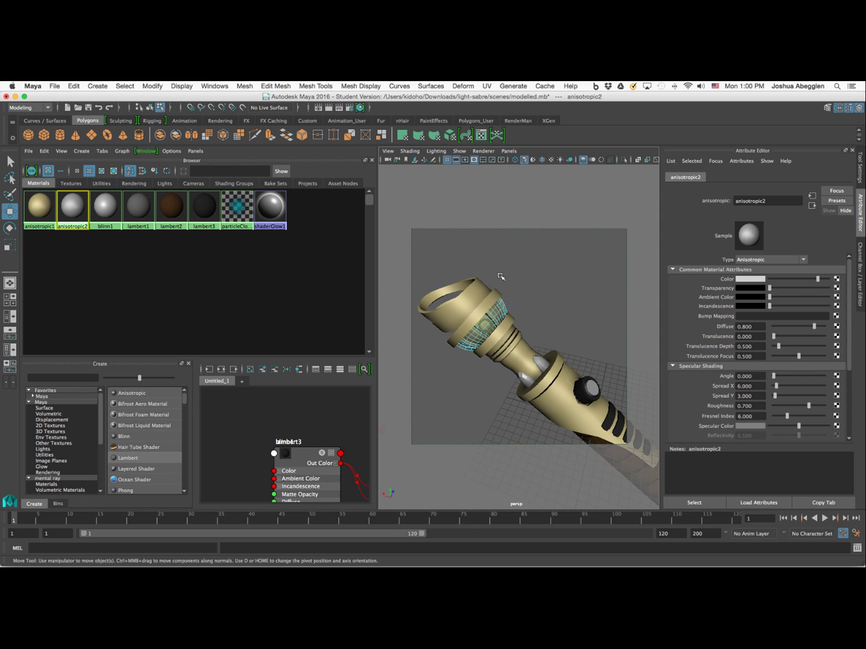
right_click(74, 204)
left_click(80, 177)
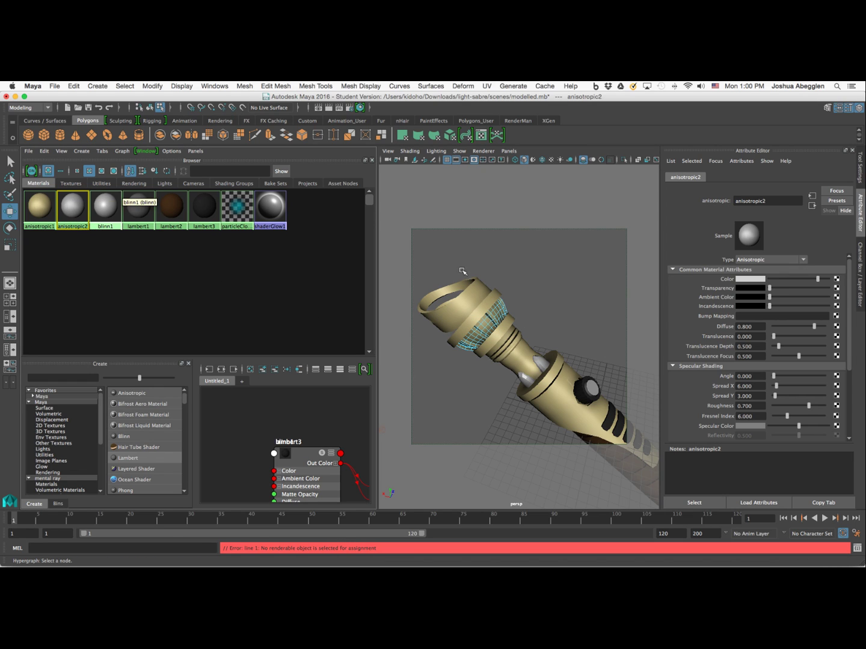
right_click(487, 310)
right_click_drag(490, 316, 532, 297)
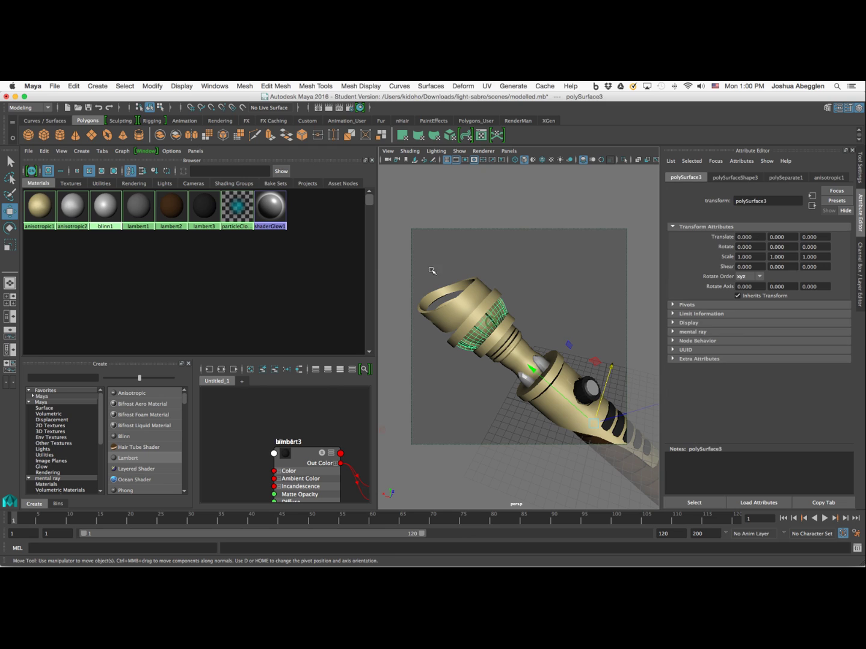
middle_click_drag(72, 204, 490, 323)
Step: Assign the light gray Anisotropic material to the narrow neck between the head and the collar
left_click(519, 344)
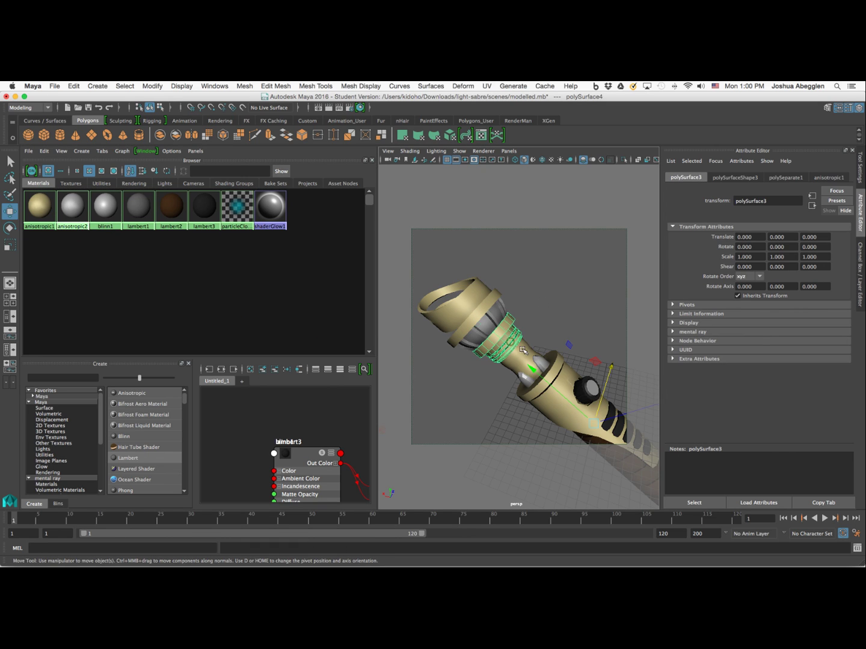
left_click_drag(560, 318, 561, 300, "alt")
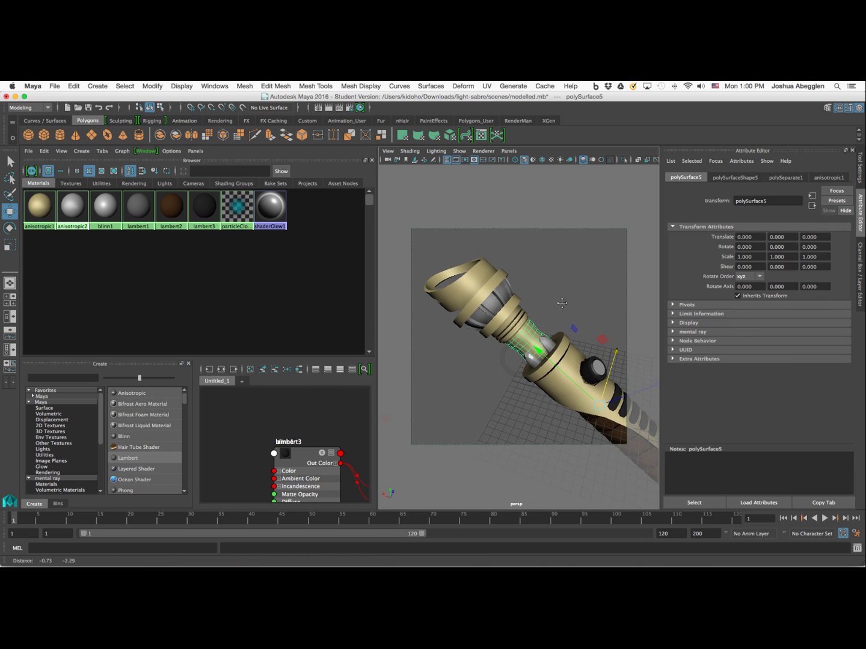
right_click(76, 212)
left_click(109, 254)
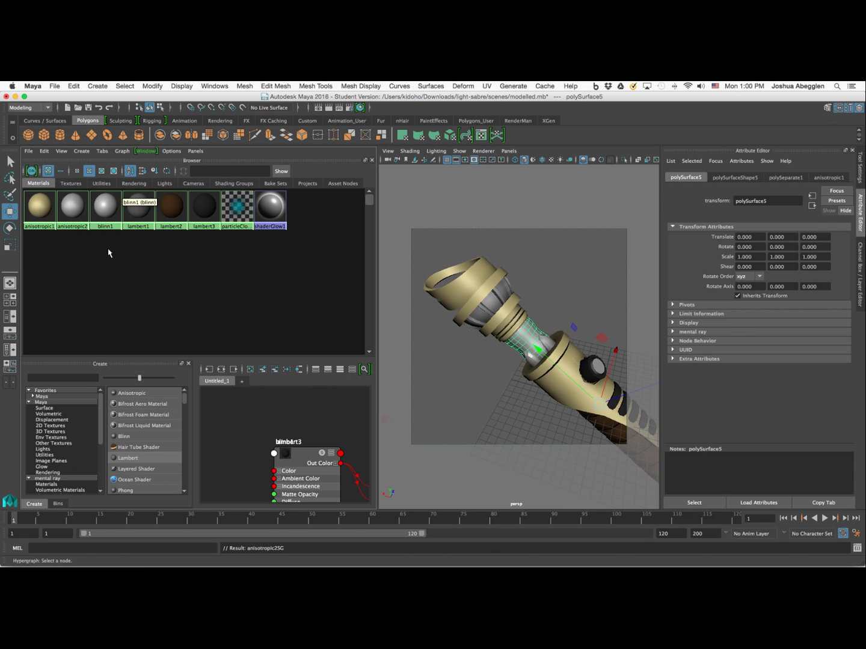
Step: Select every part of the whole lightsaber and turn on smooth mesh display
left_click_drag(576, 319, 569, 347, "alt")
left_click_drag(597, 413, 630, 358, "alt")
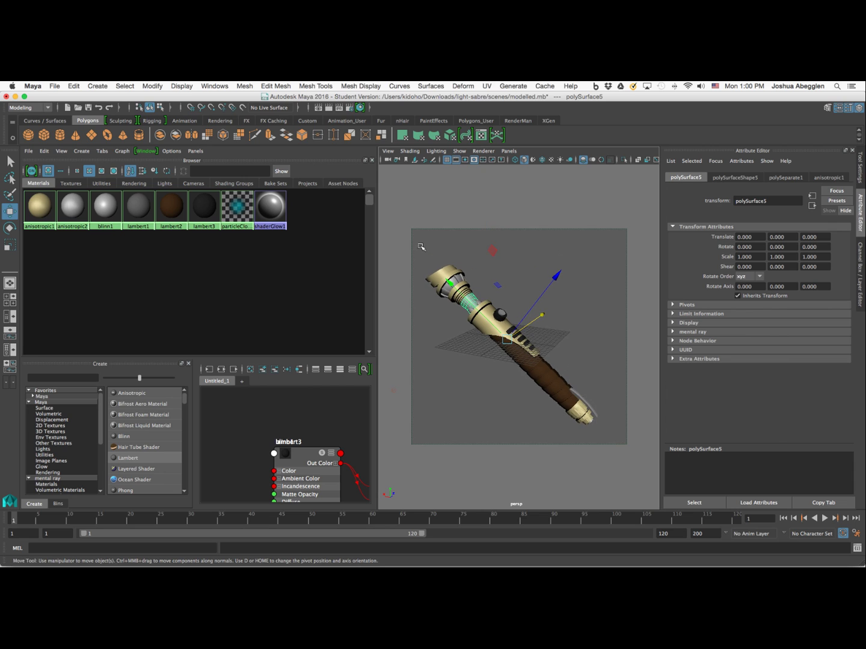
left_click_drag(421, 246, 608, 439)
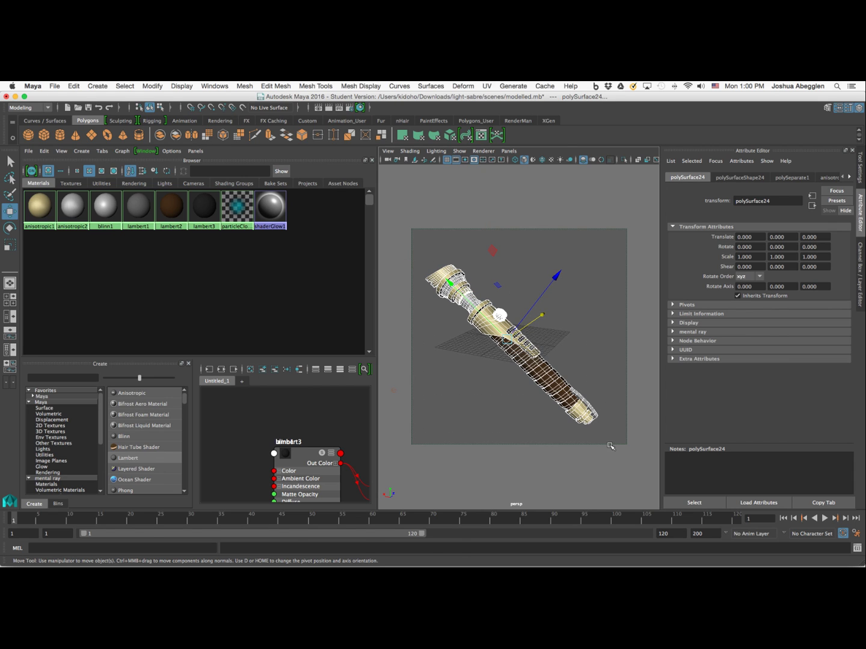
key("3")
Step: Restore the bookmarked camera view and render the lightsaber with mental ray
left_click(387, 151)
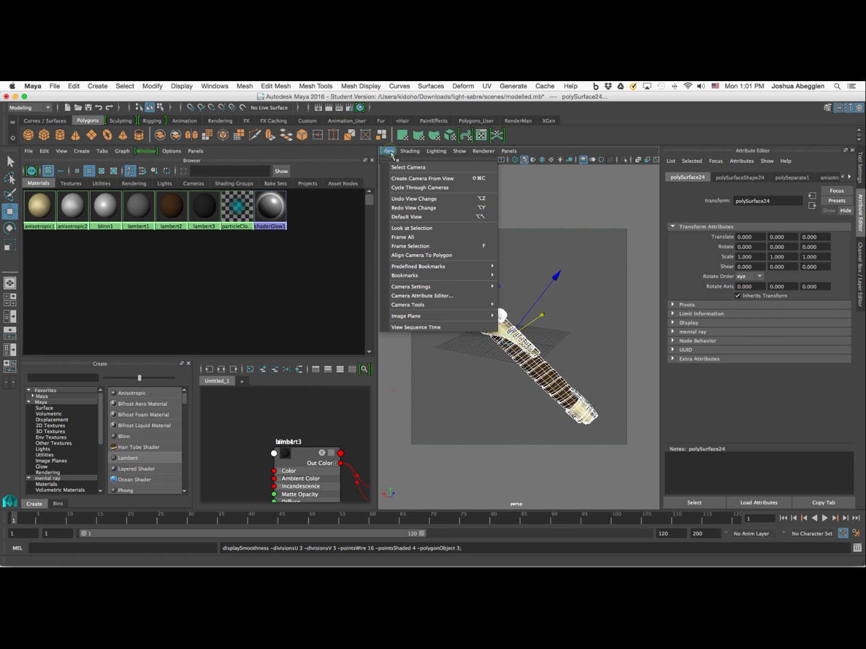
mouse_move(425, 280)
left_click(526, 276)
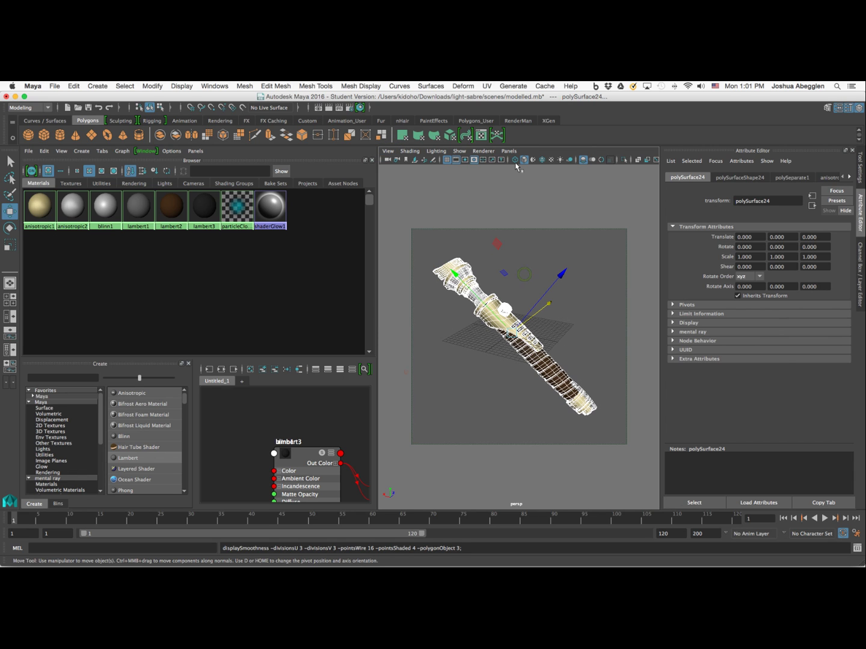
left_click(329, 108)
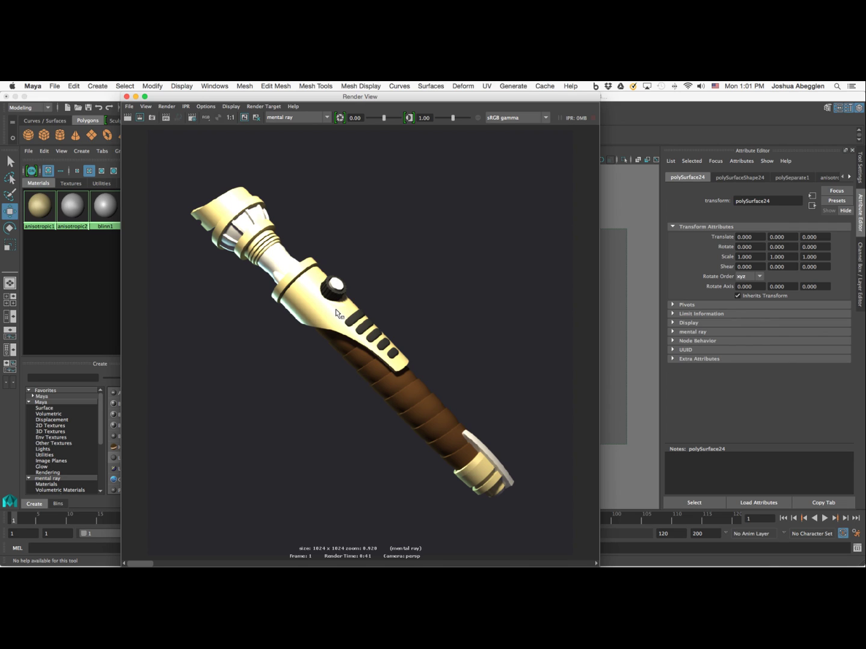
Step: Set the key spotlight's intensity to 75 and re-render a region covering the neck, collar and knob
left_click(10, 316)
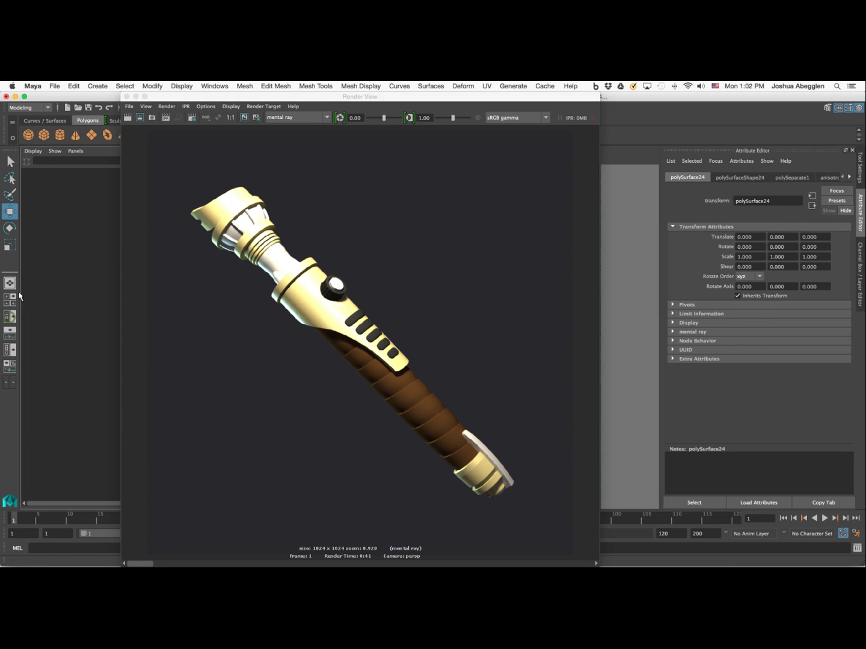
left_click(54, 254)
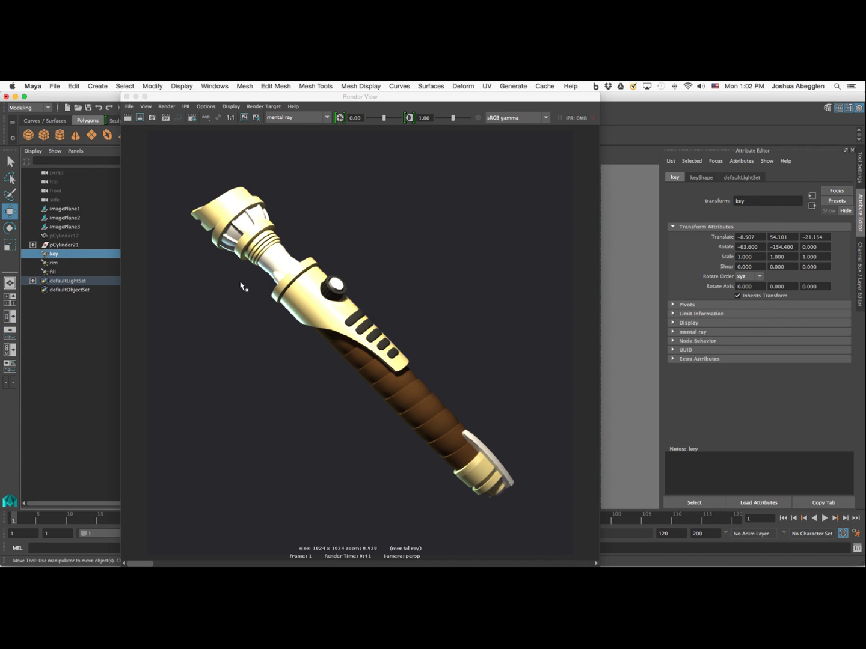
double_click(55, 254)
key("Return")
left_click(700, 177)
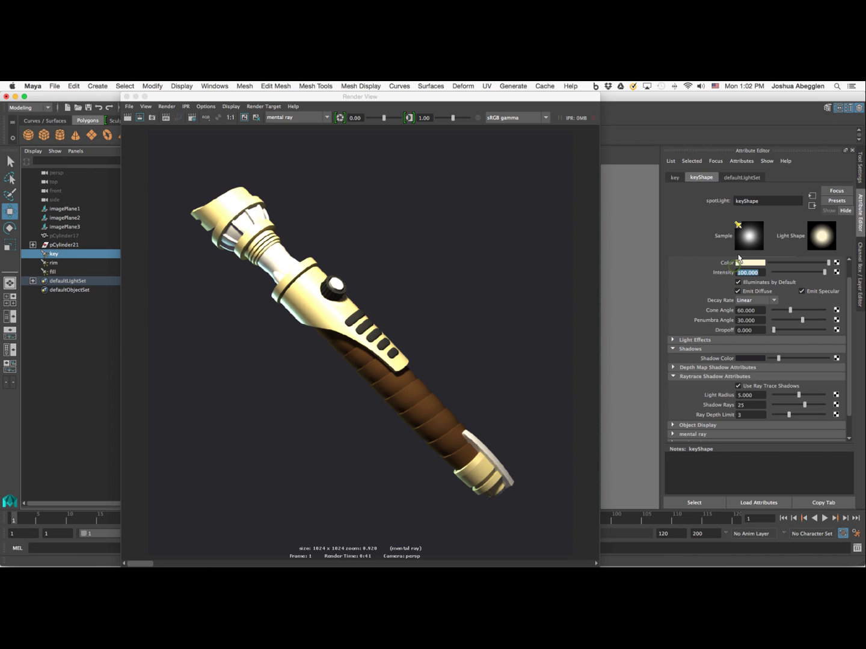
left_click_drag(241, 223, 360, 314)
left_click(139, 117)
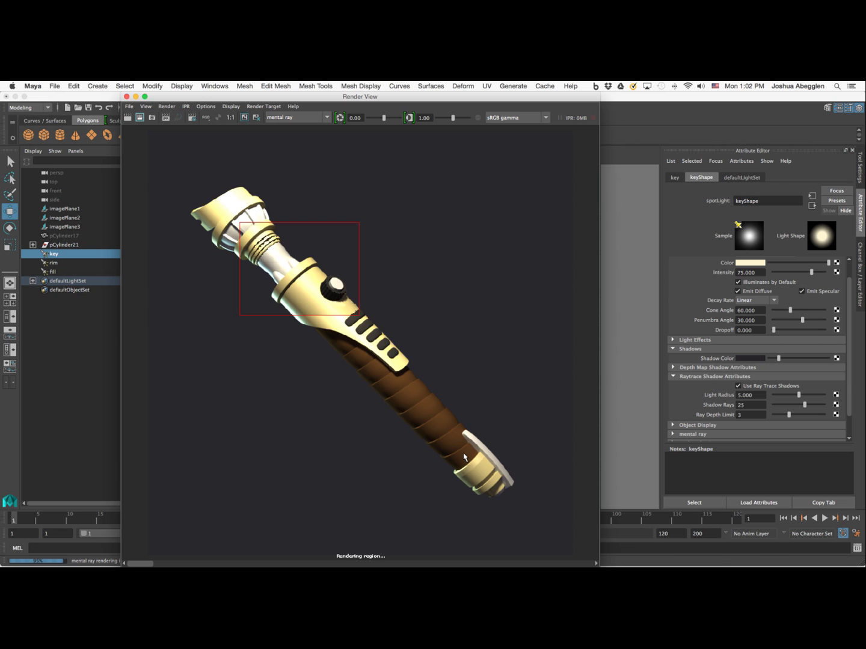
Step: Return to the Hypershade layout, shrink the Render View and move it beside the materials, and display the gold Anisotropic material's specular settings
left_click(13, 351)
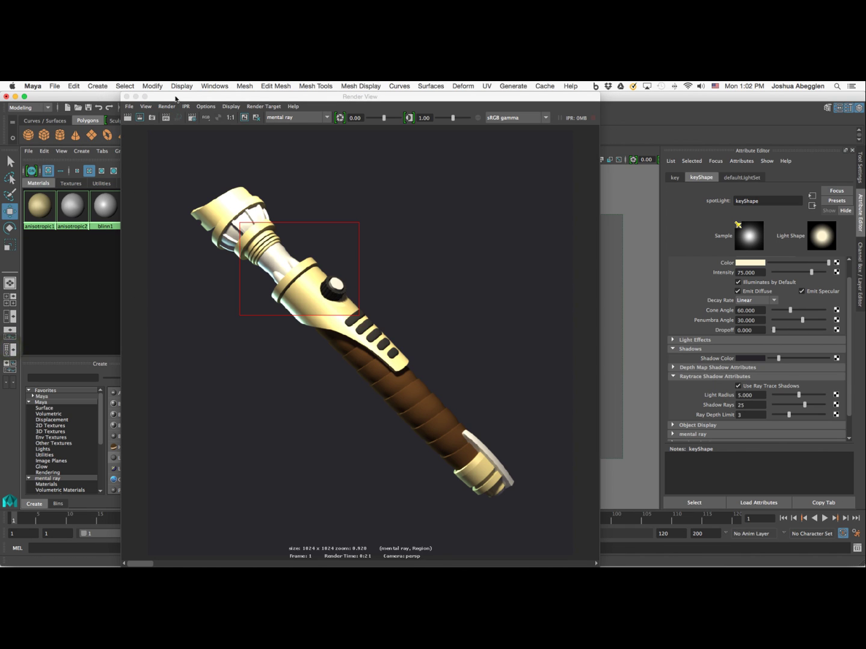
left_click_drag(176, 98, 202, 98)
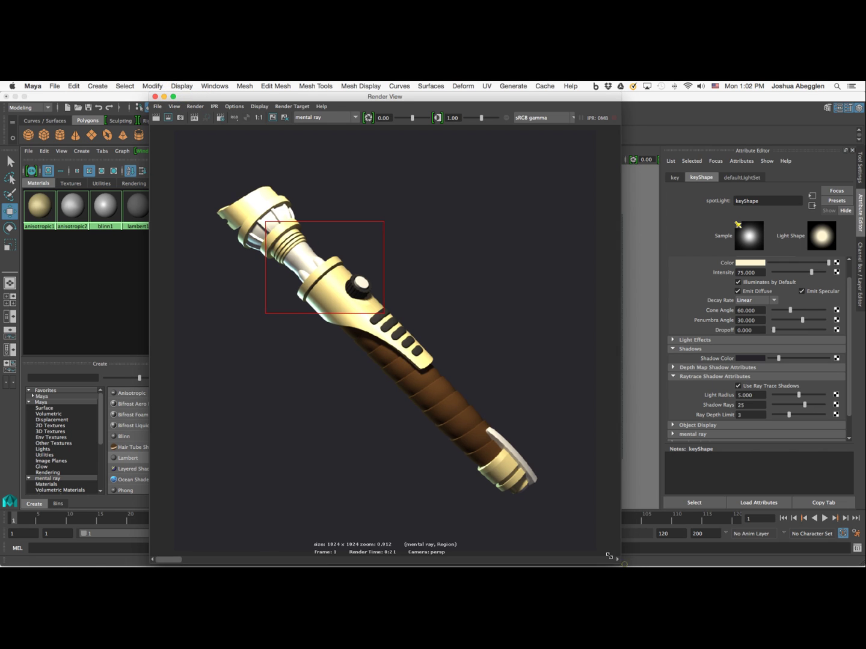
left_click_drag(608, 556, 472, 463)
left_click_drag(344, 98, 534, 110)
left_click(33, 227)
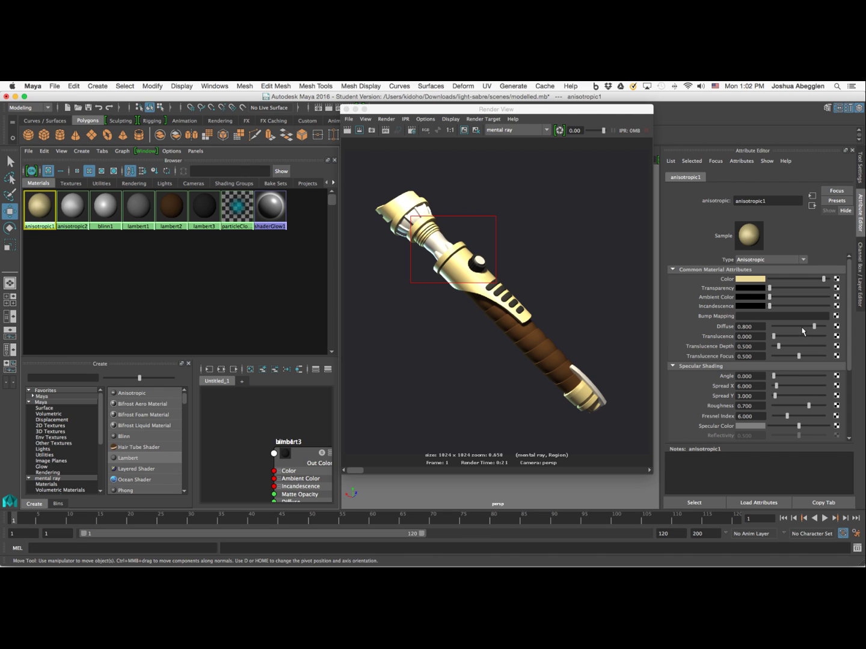
left_click_drag(849, 363, 852, 377)
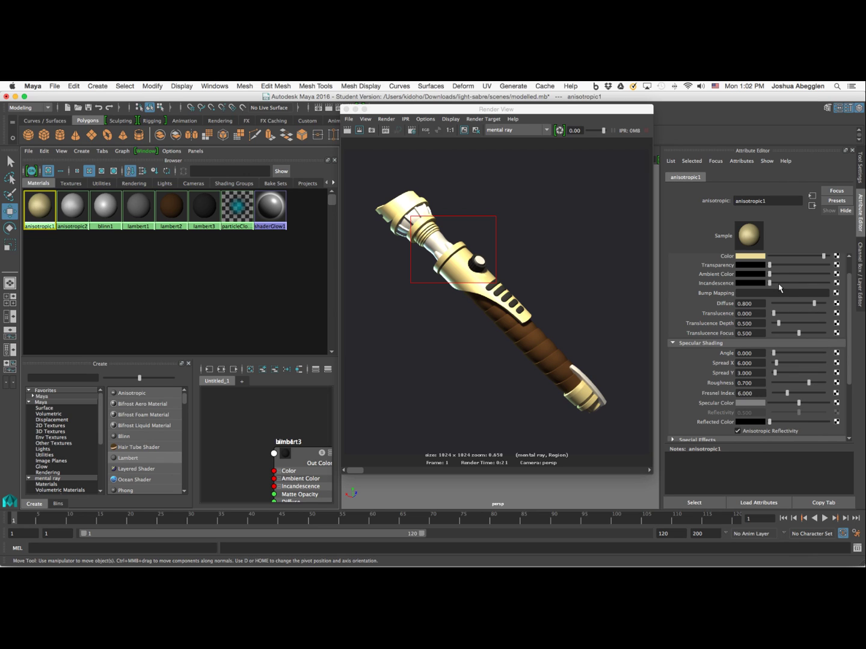
Step: Try a Diffuse of about 0.72 on the gold Anisotropic material and set it back to 0.8
mouse_move(815, 304)
left_mouse_down()
mouse_move(827, 306)
mouse_move(809, 306)
left_mouse_up()
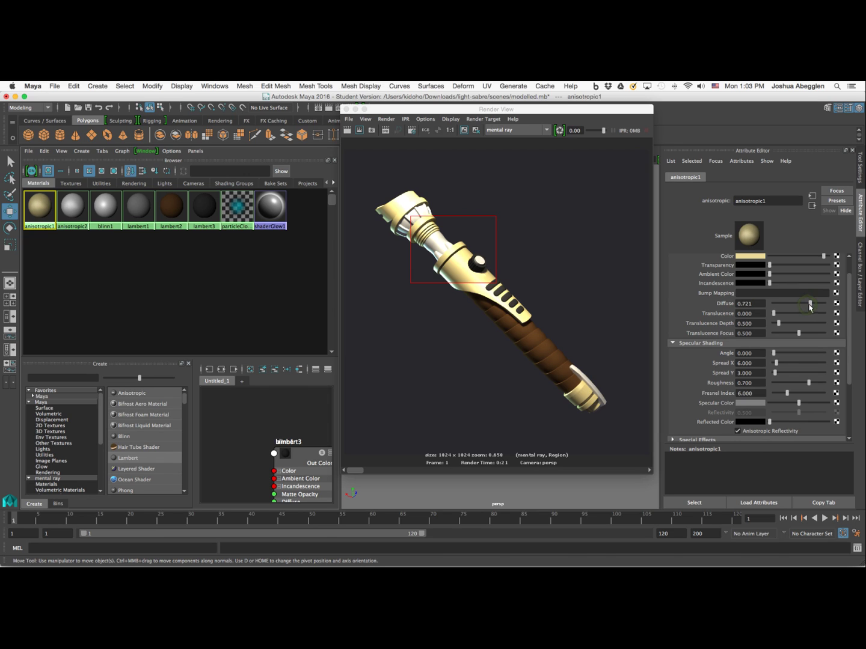
double_click(755, 304)
type(".8")
key("Tab")
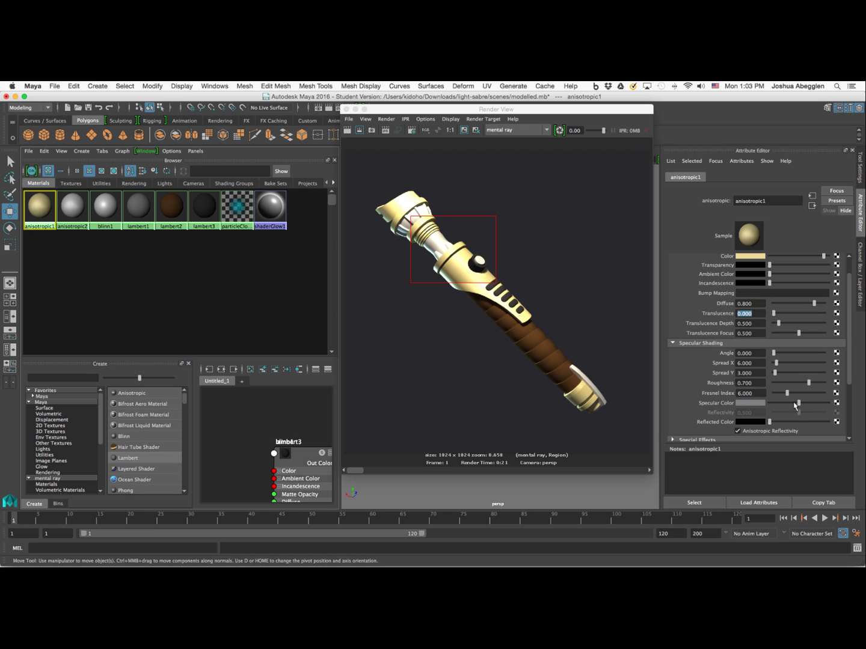
Step: Slightly darken the specular color of the gold Anisotropic, light gray Anisotropic and Blinn materials, re-rendering the region to compare
left_click_drag(799, 404, 793, 404)
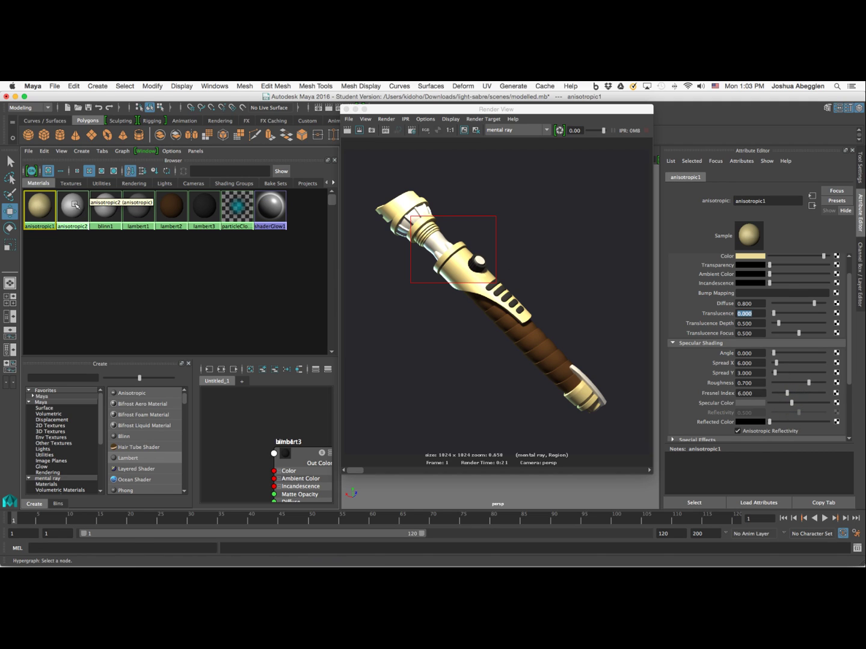
left_click(360, 131)
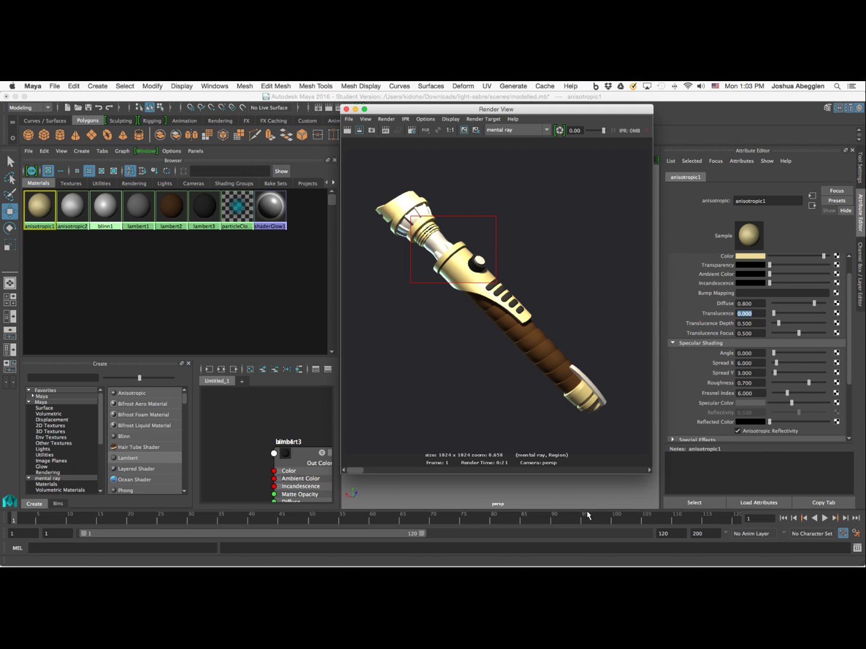
left_click(76, 220)
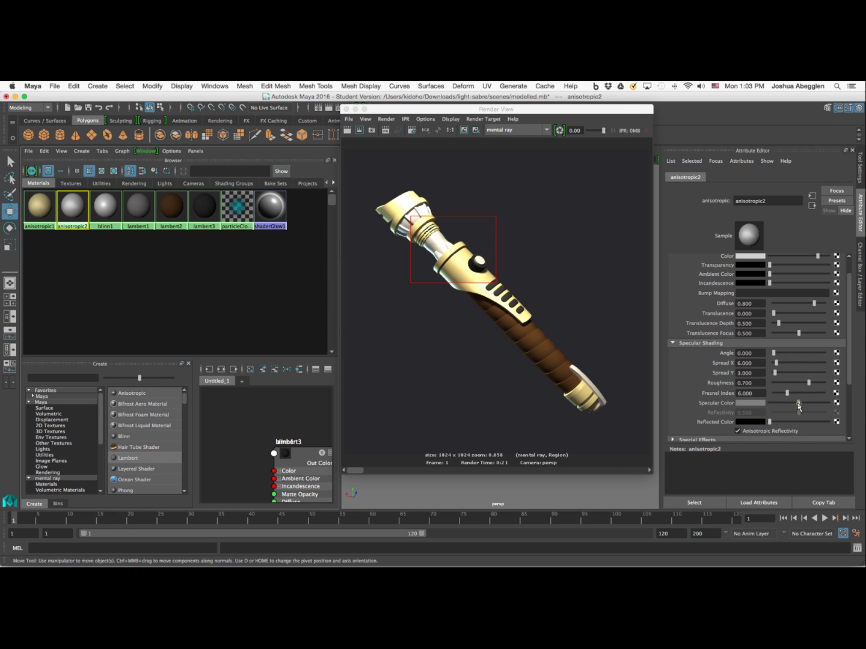
left_click_drag(798, 406, 793, 406)
left_click(105, 211)
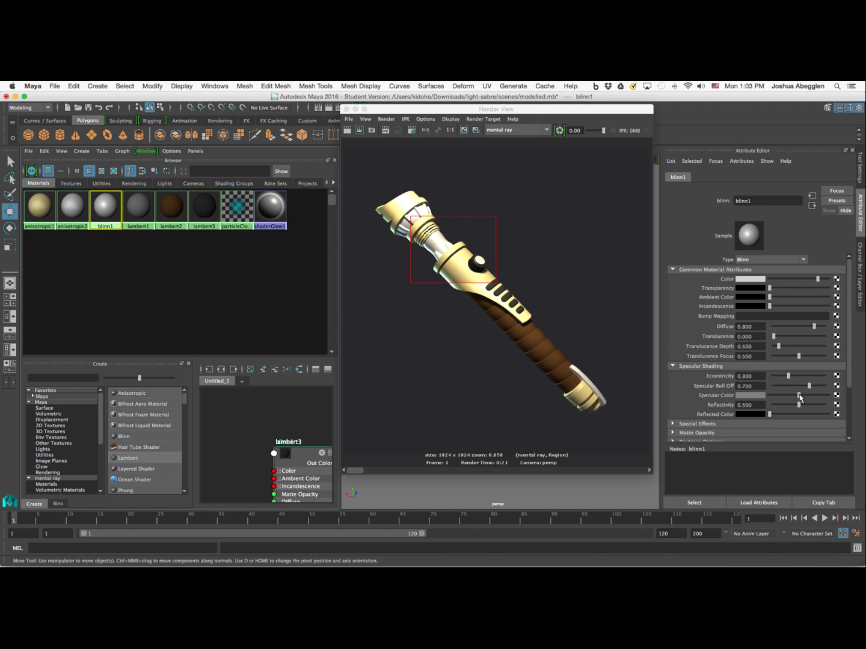
left_click_drag(799, 397, 795, 397)
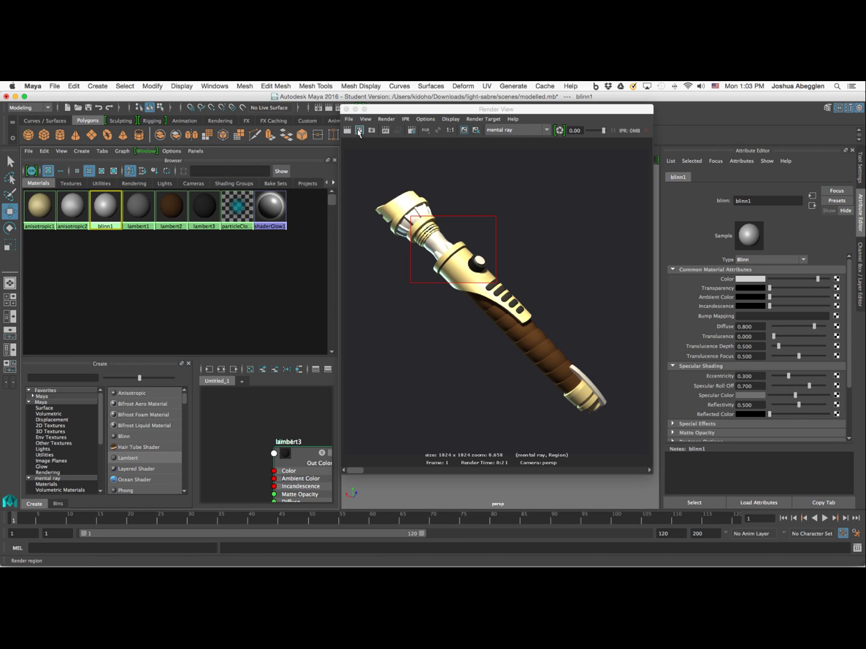
left_click(361, 131)
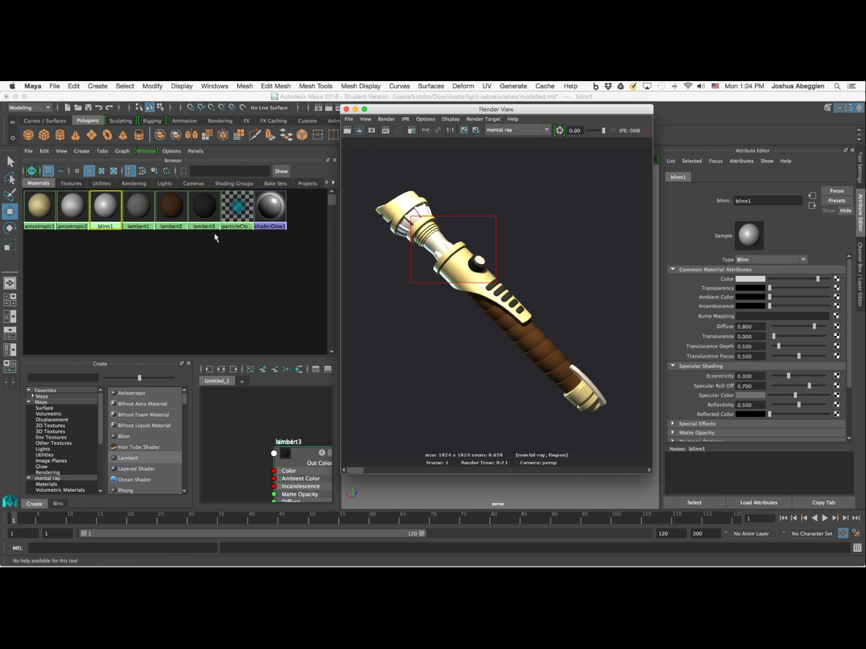
Step: Set the light gray Anisotropic material's Spread X to 3 and re-render the region
left_click(72, 207)
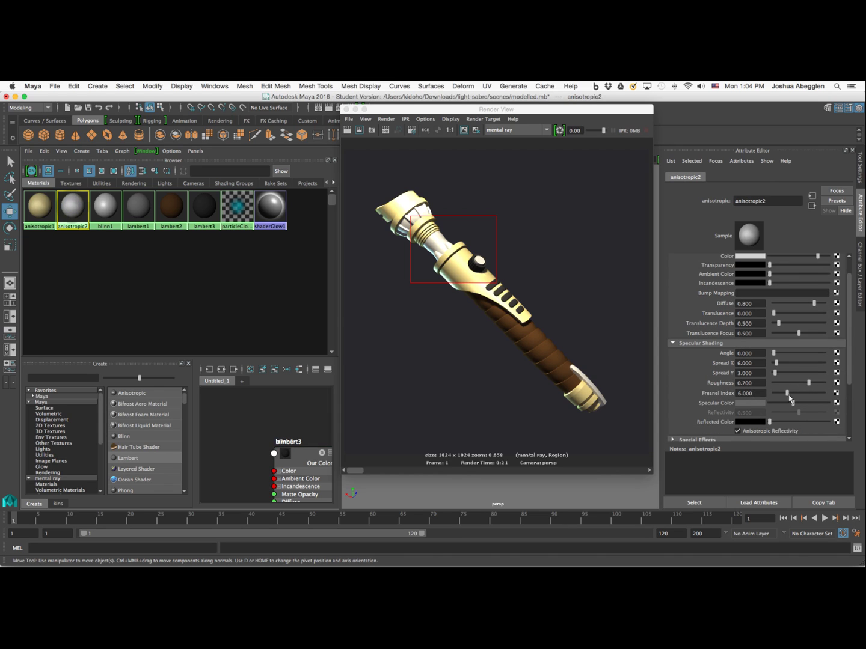
double_click(749, 363)
type("3")
key("Tab")
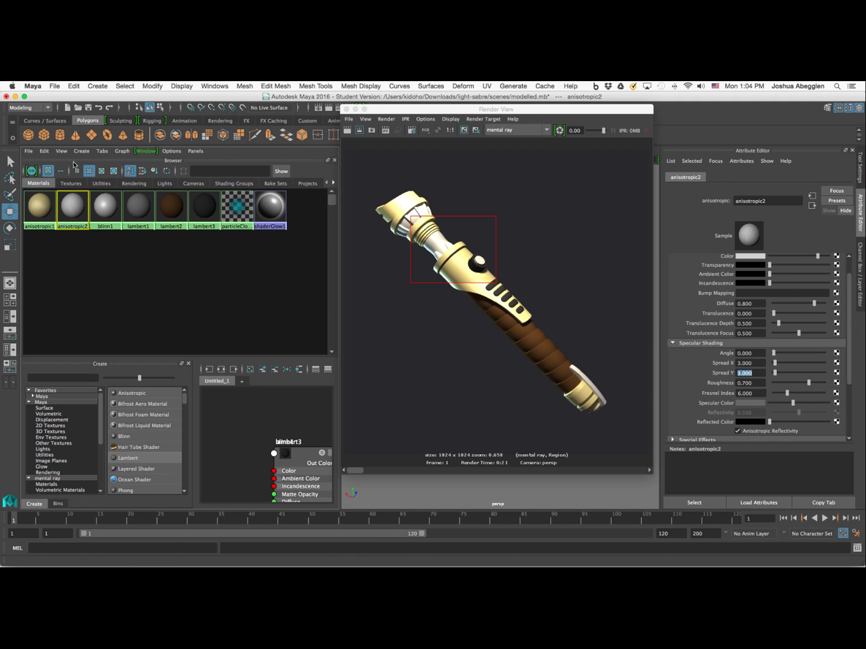
left_click(360, 131)
left_click(360, 130)
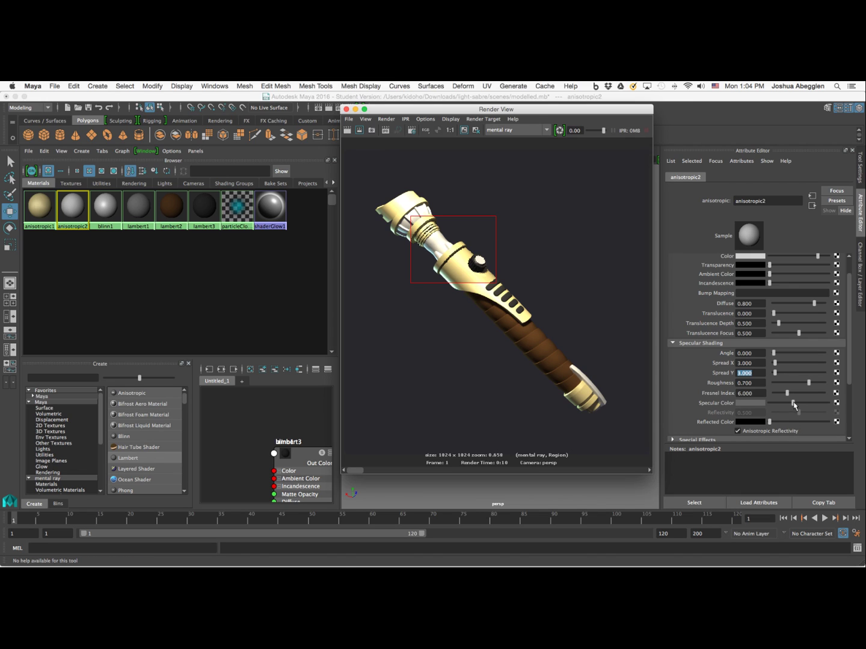
Step: Darken the light gray Anisotropic material's specular color further, re-render the region and inspect the result at actual size
left_click_drag(792, 403, 784, 407)
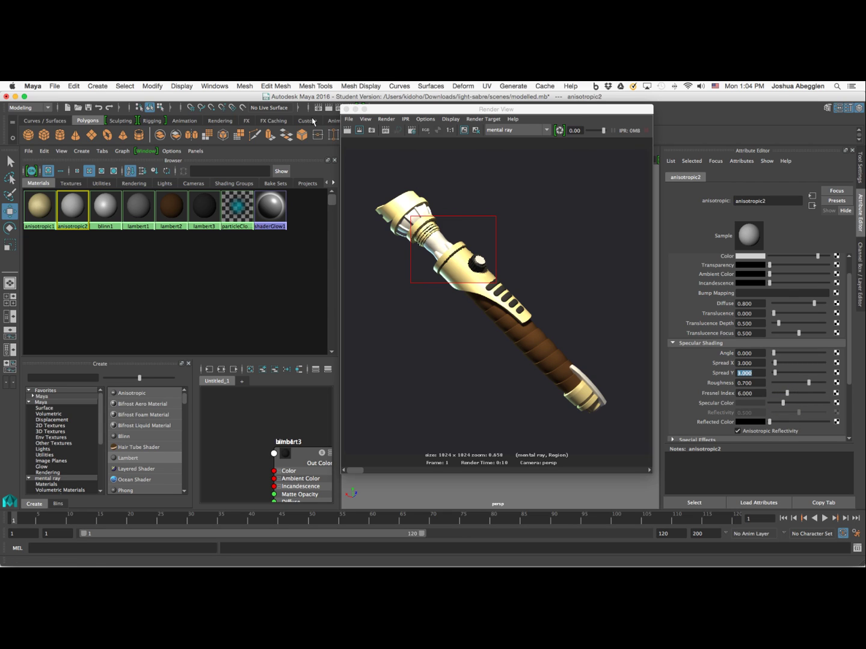
left_click(359, 130)
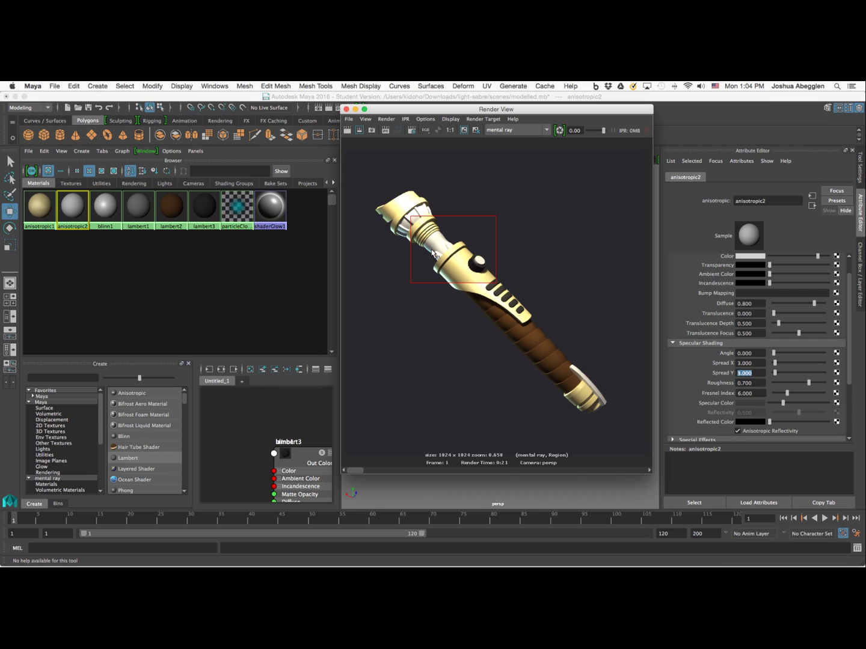
left_click(451, 132)
middle_click_drag(480, 309, 506, 347, "alt")
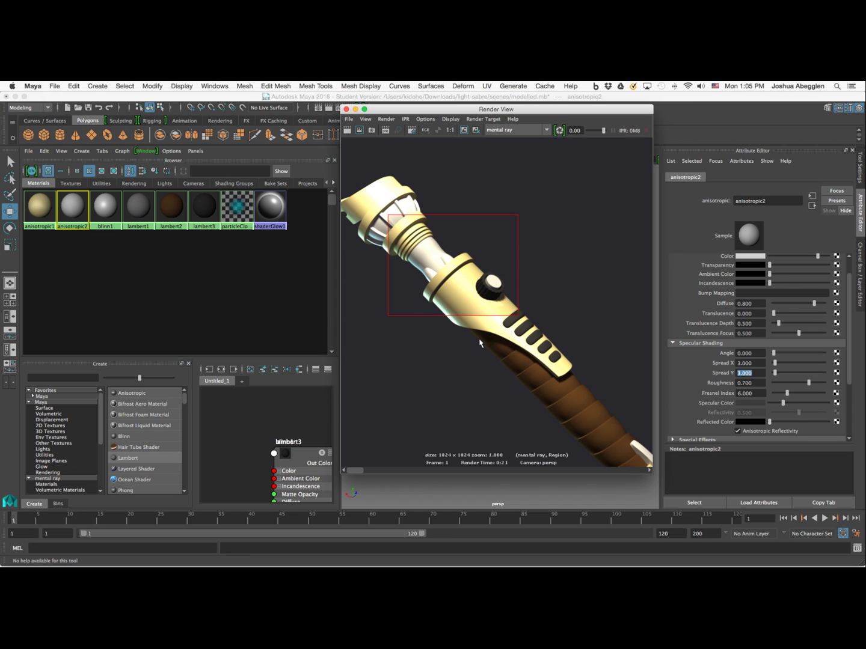
Step: Lower the light gray Anisotropic material's Diffuse to about 0.63 and render a new region around the ribbed section and neck
left_click_drag(815, 305, 807, 305)
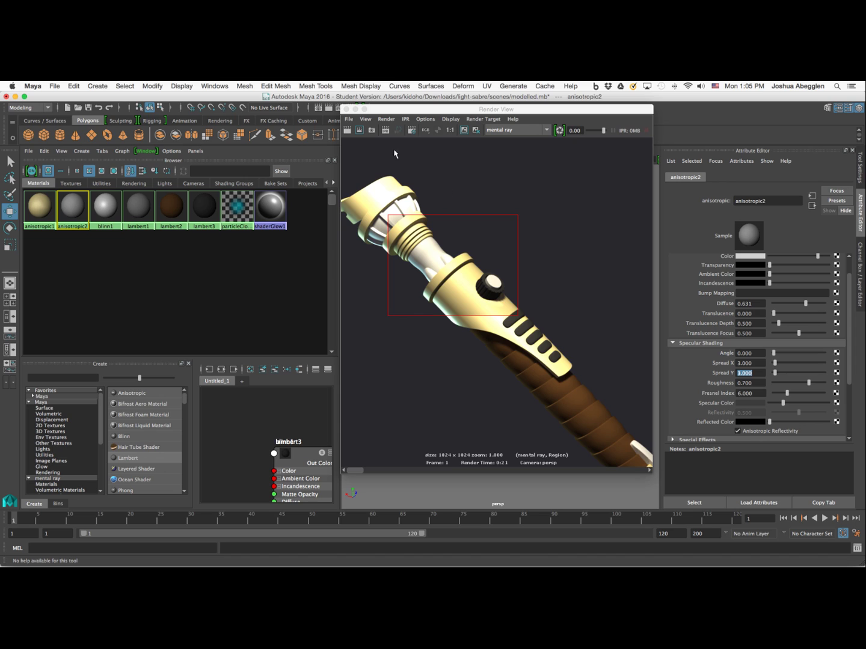
left_click(460, 203)
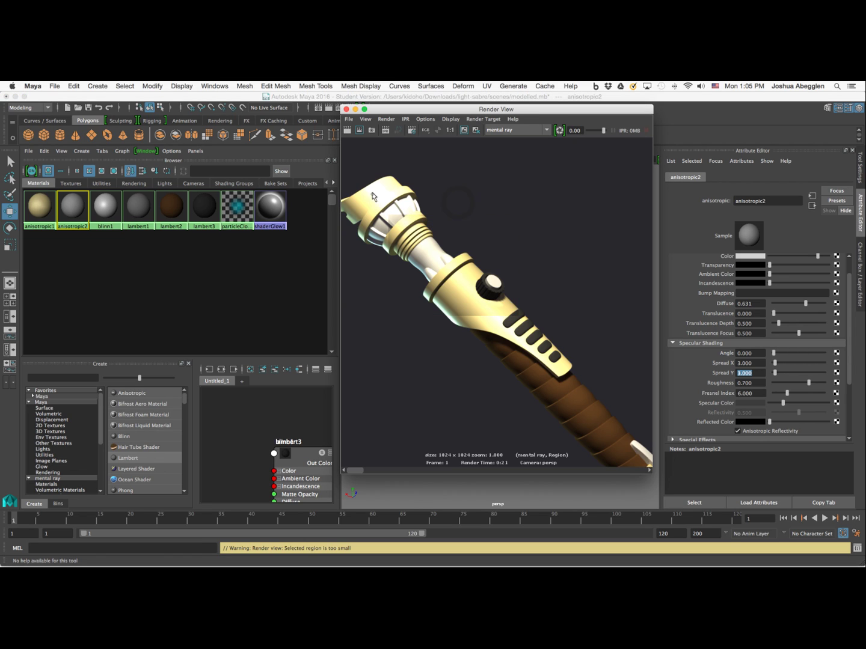
left_click_drag(373, 194, 458, 281)
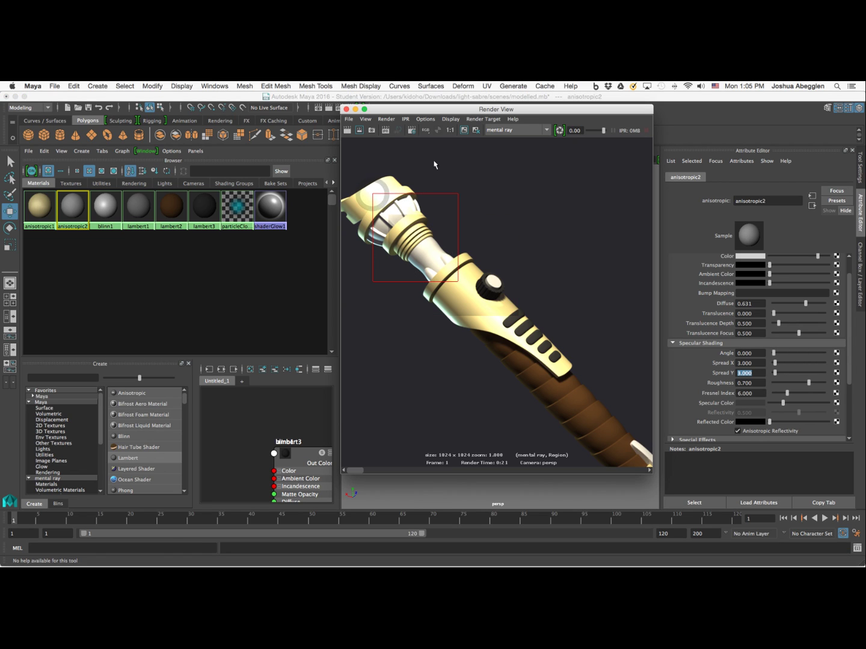
left_click(360, 130)
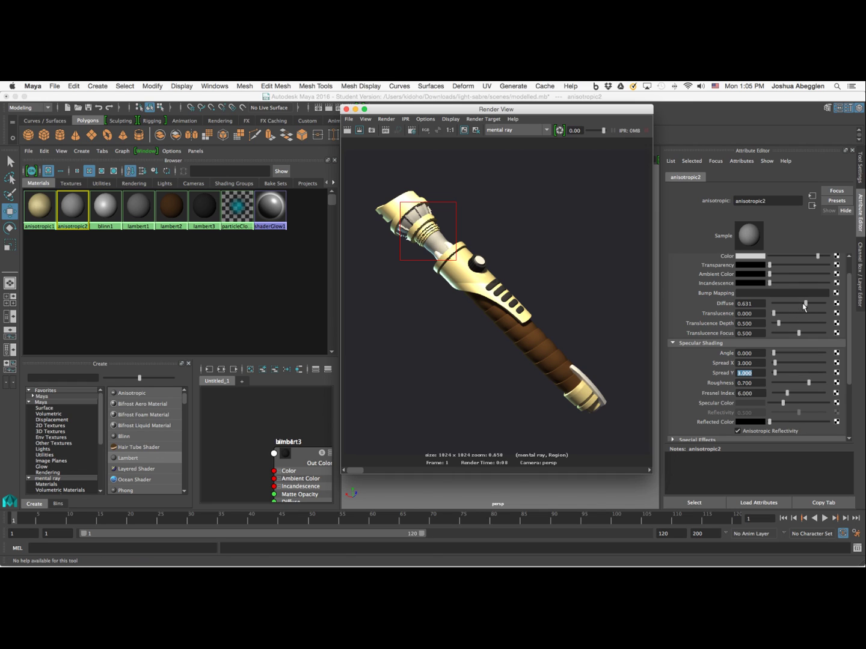
Step: Set the light gray Anisotropic material's Diffuse to 0.7 and re-render the region
left_click(752, 304)
type("0.7")
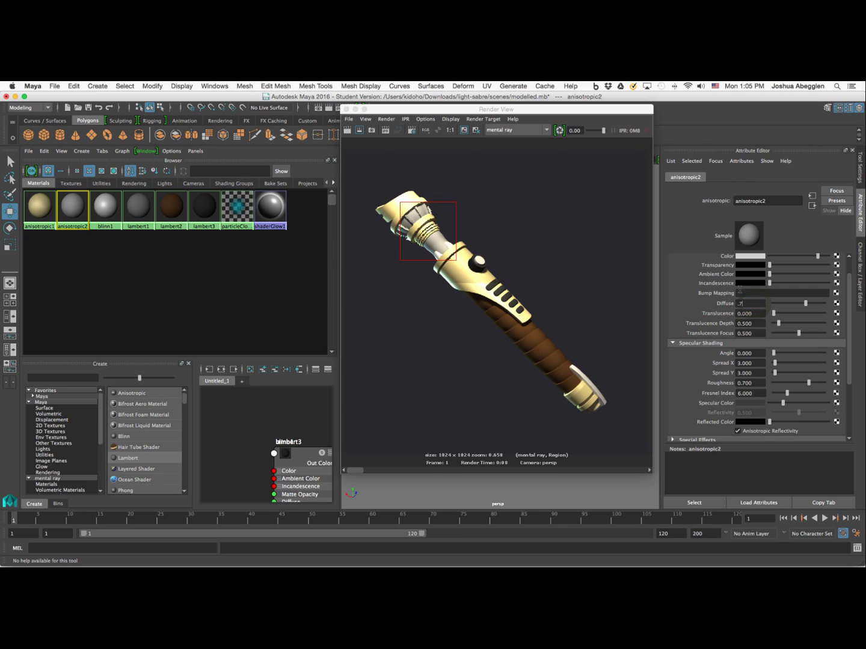
key("Tab")
left_click(360, 130)
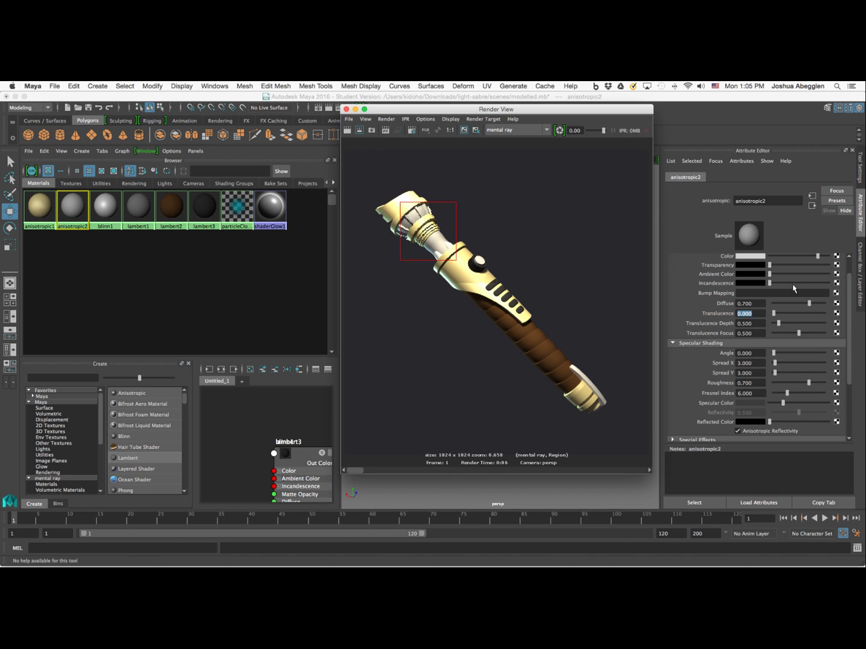
Step: Set the light gray Anisotropic material's Diffuse to 0.75 and re-render the region
left_click(755, 304)
type("0.75")
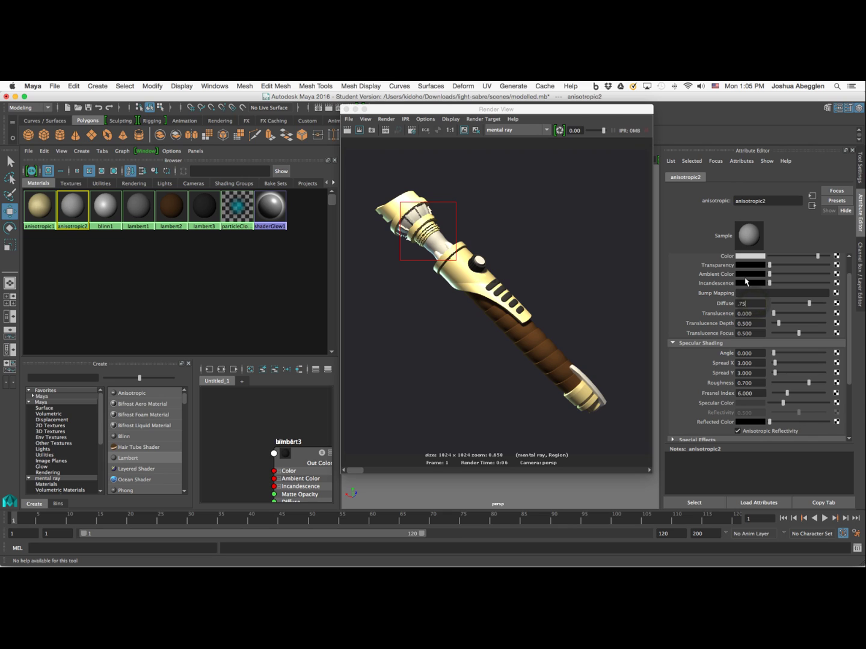
key("Tab")
left_click(359, 131)
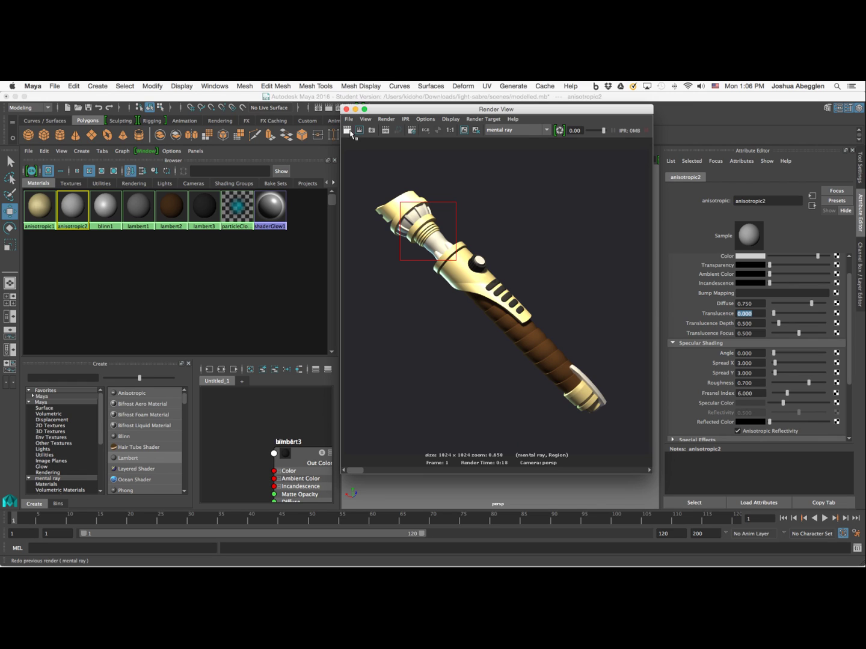
Step: Render the full lightsaber image, enlarge the Render View and show the render at actual size
left_click(348, 130)
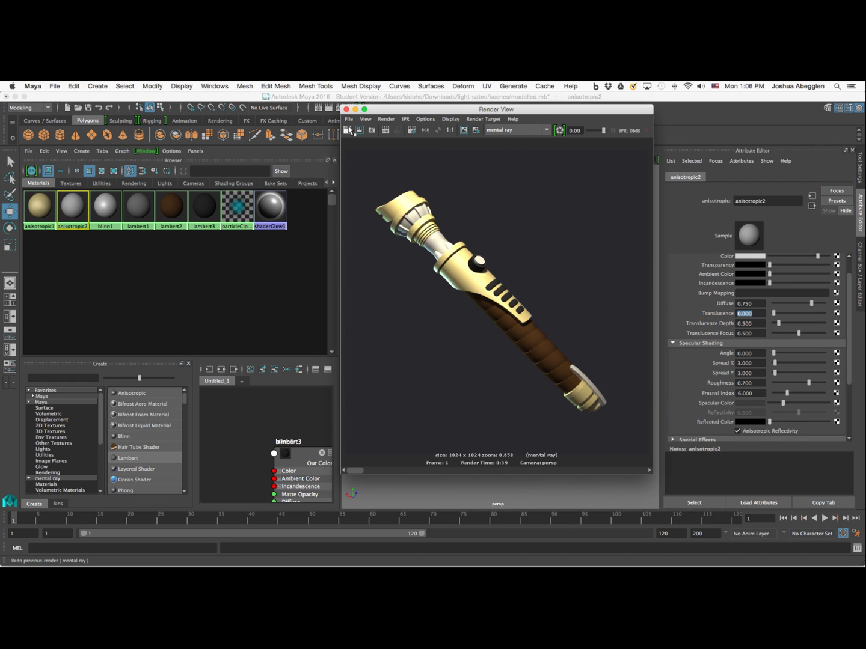
left_click_drag(653, 474, 762, 549)
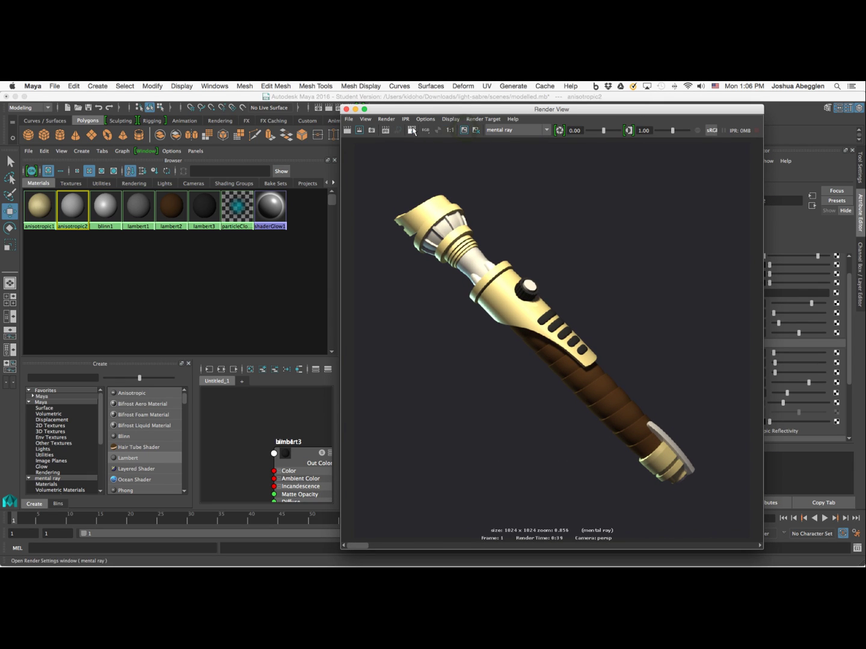
left_click(450, 131)
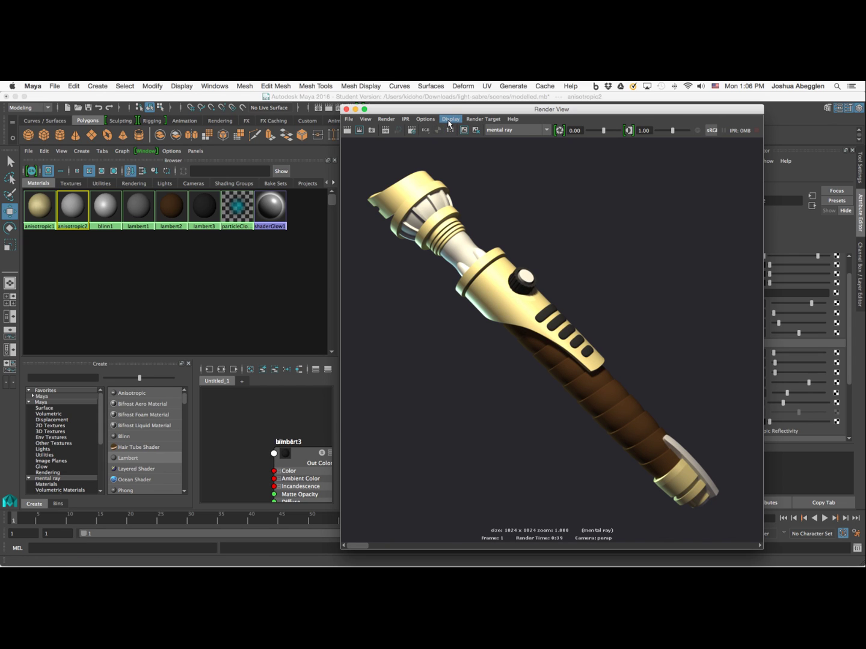